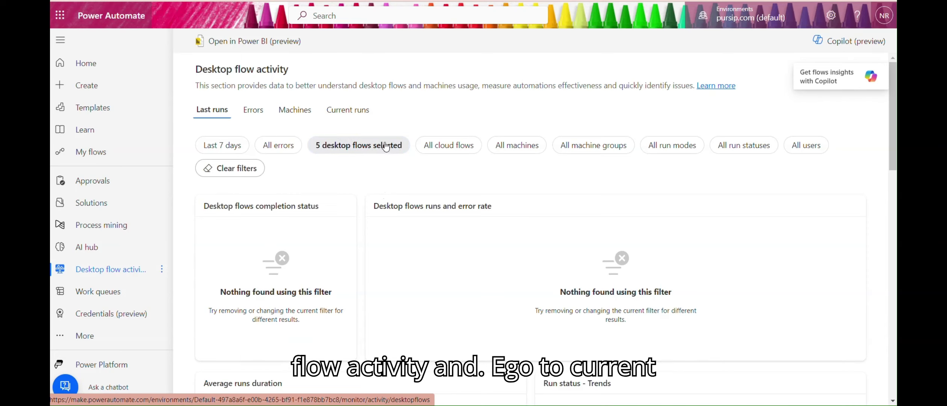
# Step: Open the list of currently running desktop flows, remove its filter and review the past desktop flow runs
pyautogui.click(356, 110)
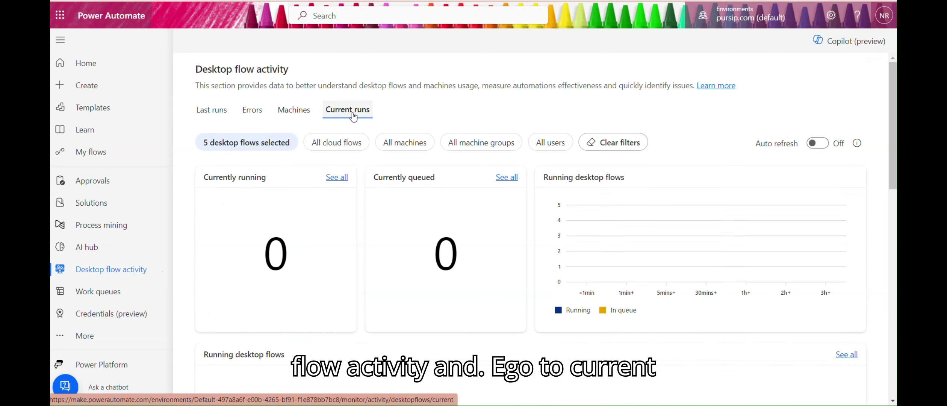
pyautogui.click(342, 182)
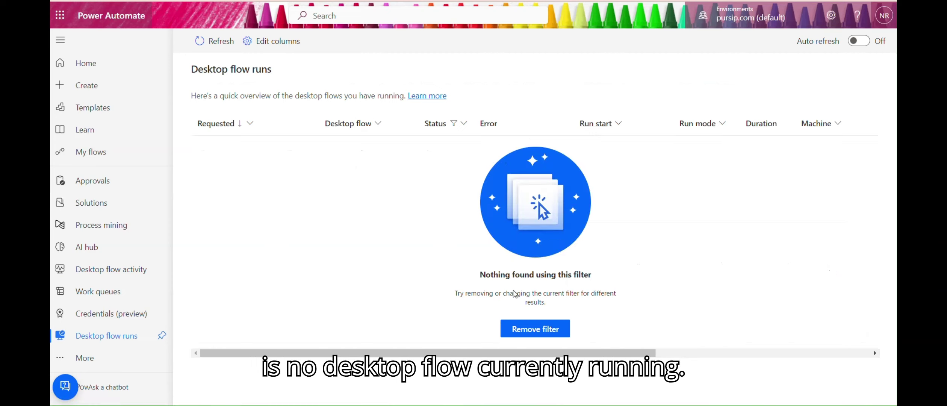
pyautogui.click(539, 332)
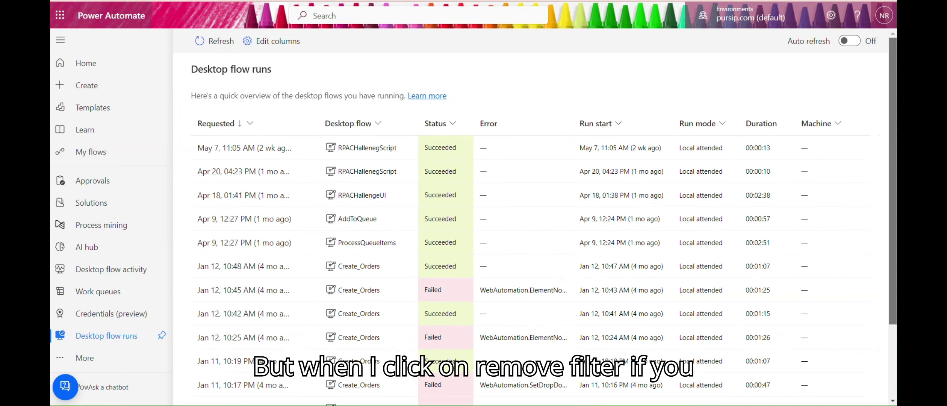
pyautogui.moveTo(894, 224); pyautogui.dragTo(894, 241)
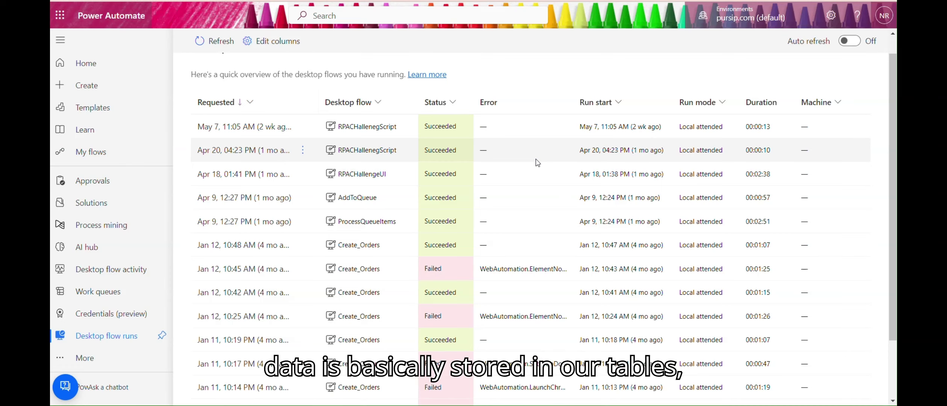
# Step: Open the Tables page of the environment
pyautogui.click(93, 360)
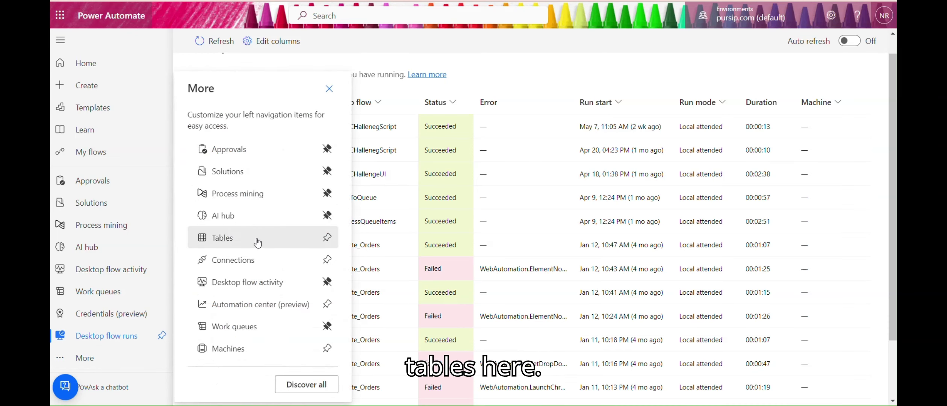
pyautogui.click(232, 238)
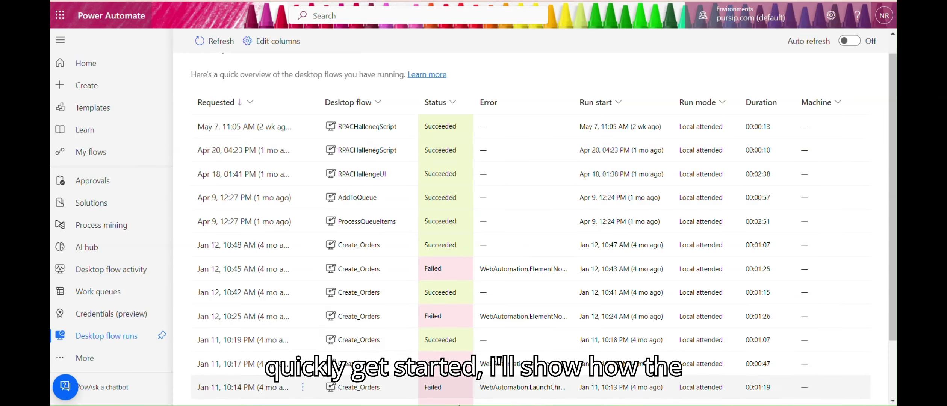
# Step: Switch to the Output file in Excel and widen the Processname column to fit its header
pyautogui.moveTo(457, 405)
pyautogui.click(516, 362)
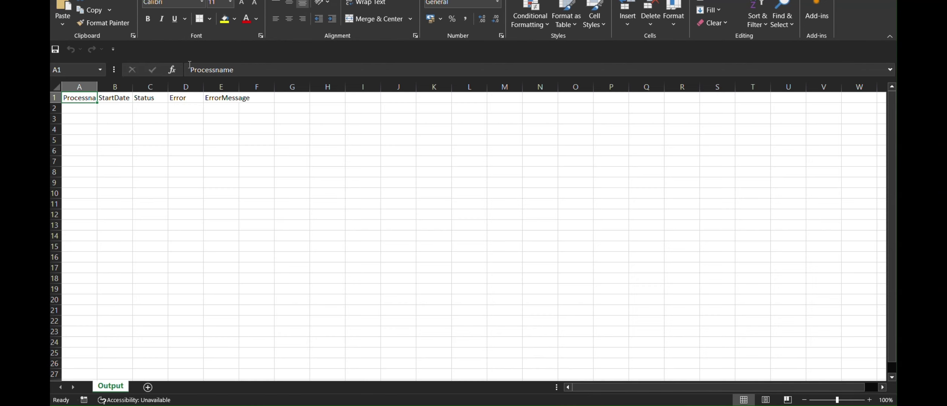
pyautogui.moveTo(97, 87); pyautogui.dragTo(139, 87)
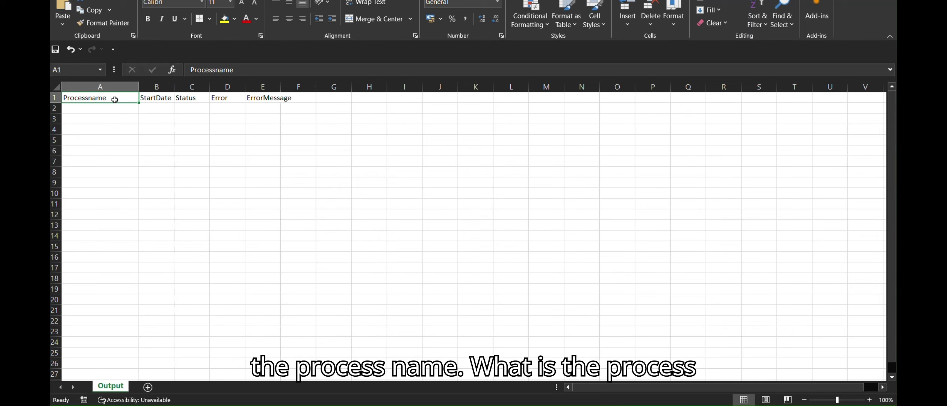
# Step: Examine the StartDate, Status, Error and ErrorMessage columns of the Output sheet
pyautogui.press('Right')
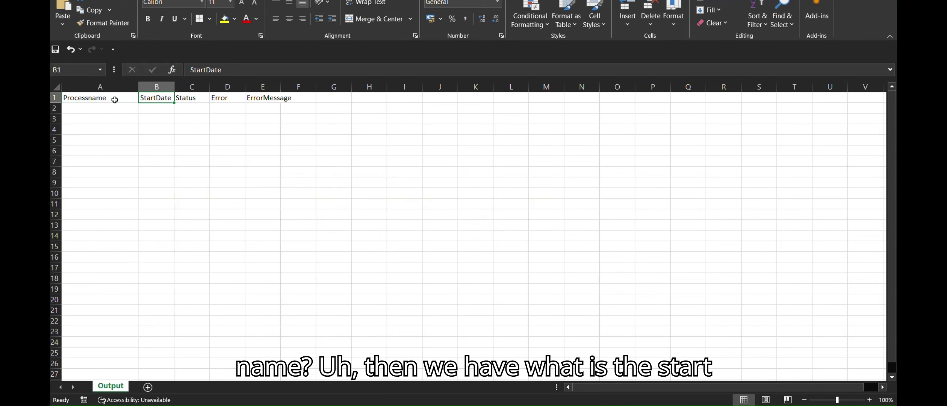
pyautogui.press('Right')
pyautogui.press('Down')
pyautogui.press('Up')
pyautogui.press('Down')
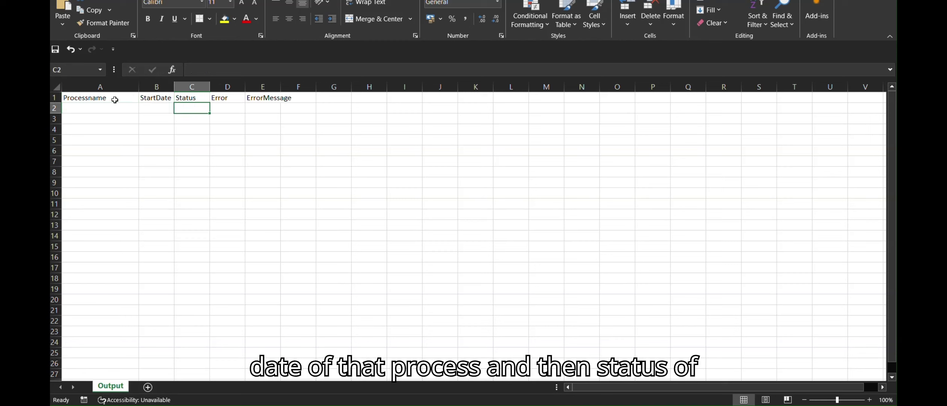
pyautogui.press('Right')
pyautogui.press('Right')
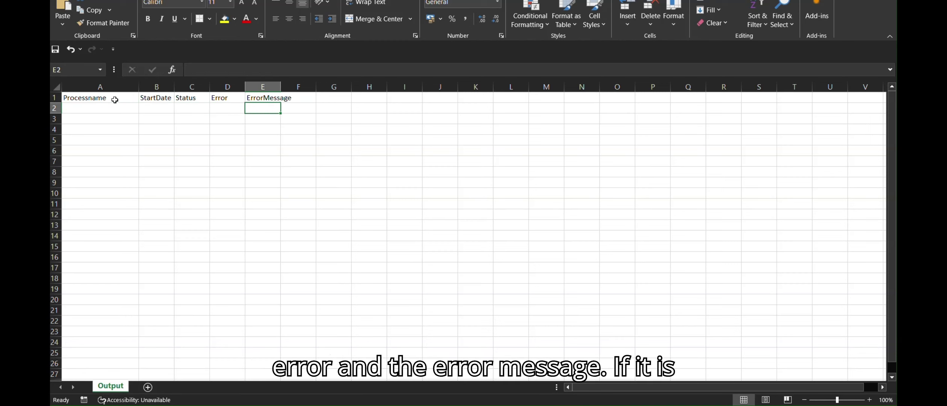
pyautogui.press('Left')
pyautogui.press('Left')
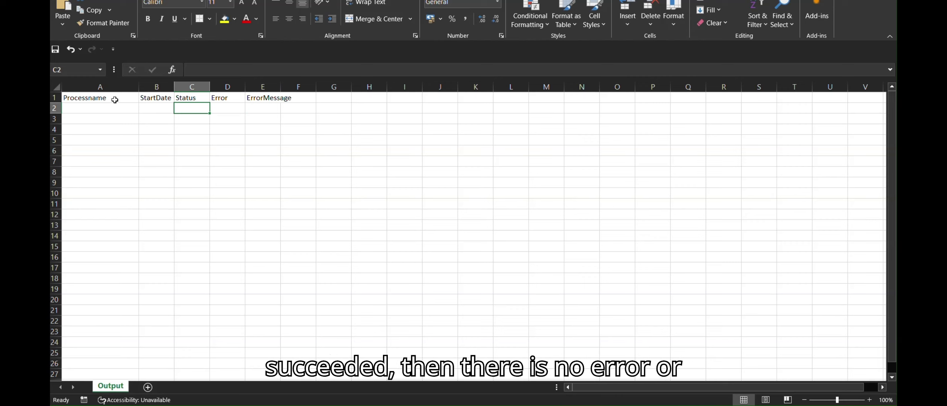
pyautogui.press('Down')
pyautogui.press('Right')
pyautogui.press('Right')
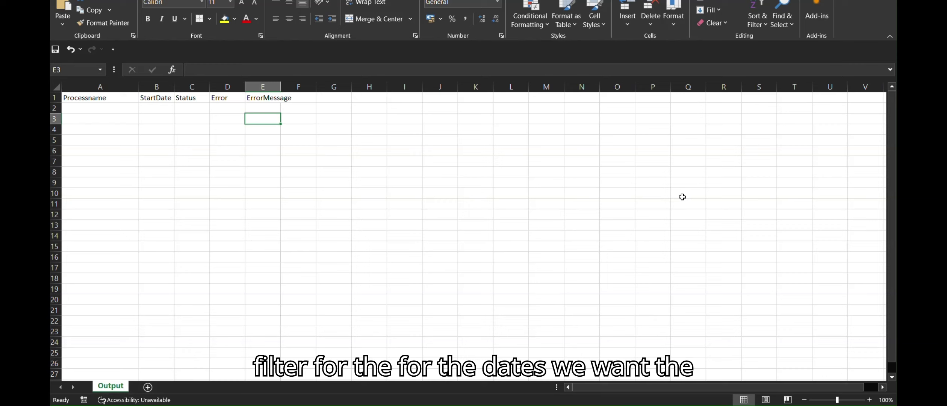
pyautogui.click(325, 141)
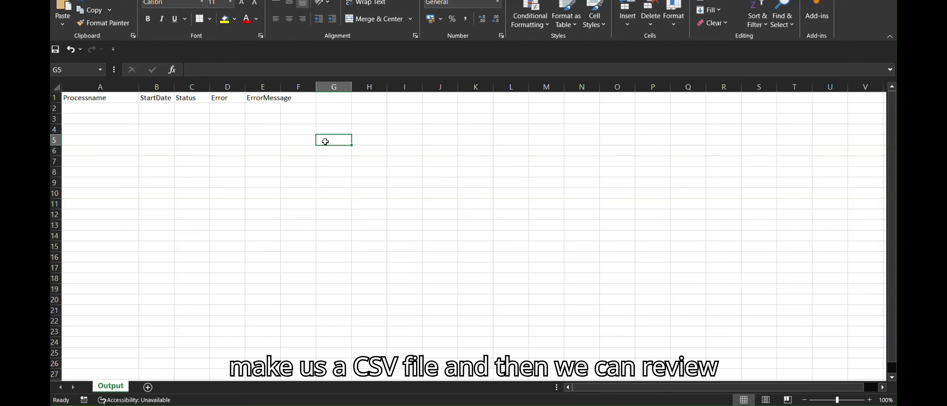
# Step: Close the Output file without saving and switch back to Power Automate in the browser
pyautogui.click(889, 1)
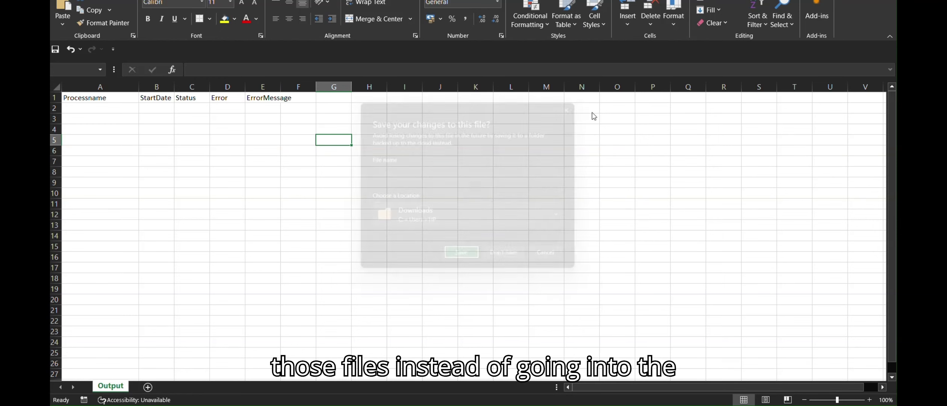
pyautogui.click(518, 264)
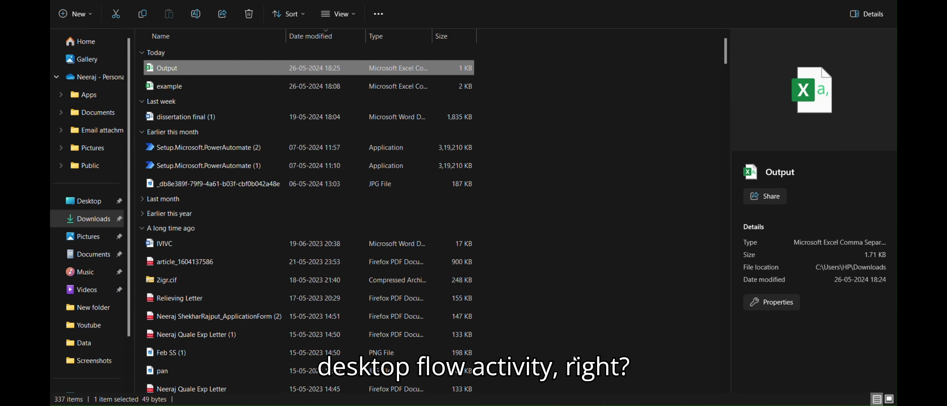
pyautogui.click(554, 405)
pyautogui.click(595, 382)
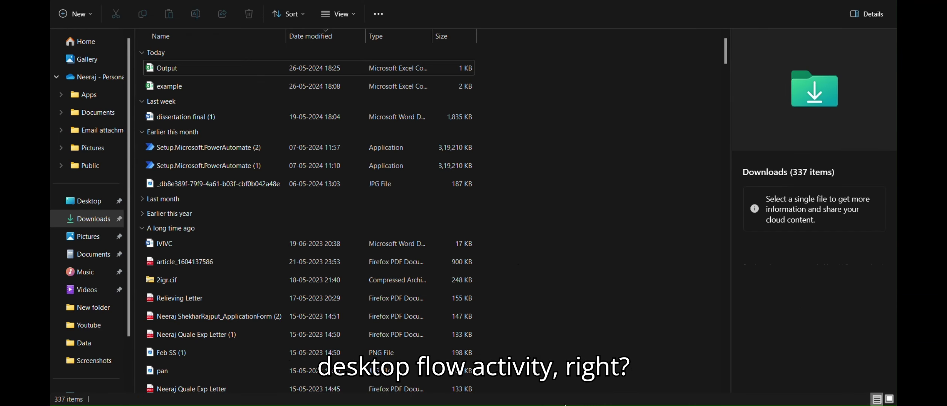
pyautogui.click(555, 405)
pyautogui.click(602, 365)
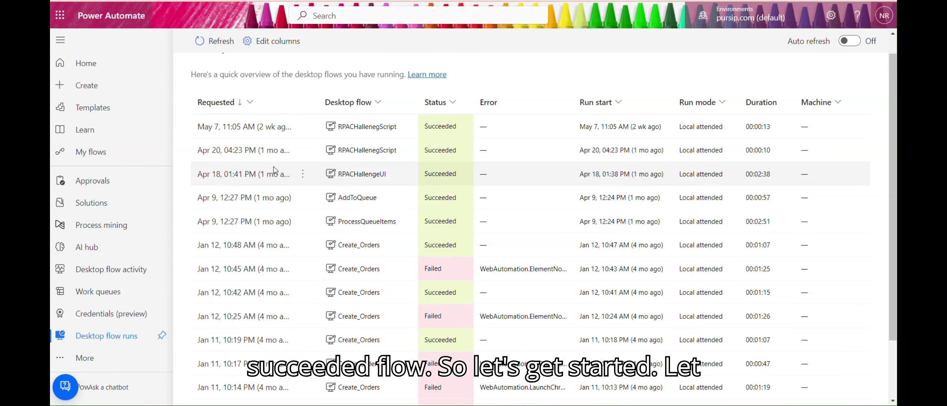
# Step: Create an instant cloud flow named DashboardBOT with the Manually trigger a flow trigger
pyautogui.click(98, 153)
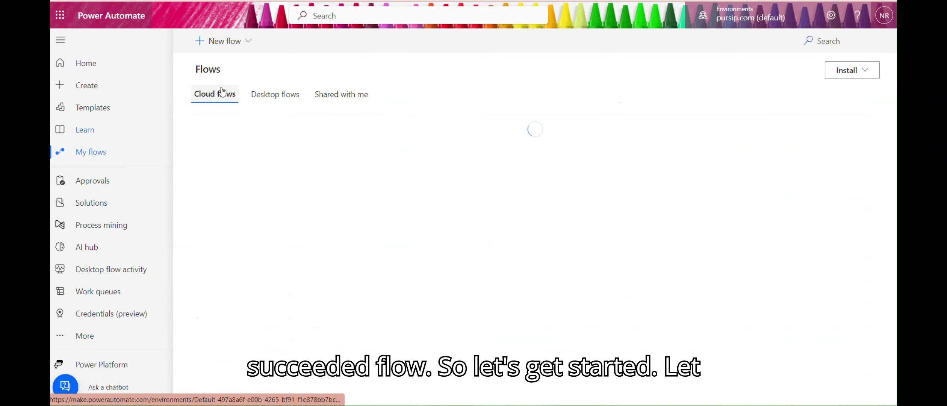
pyautogui.click(248, 40)
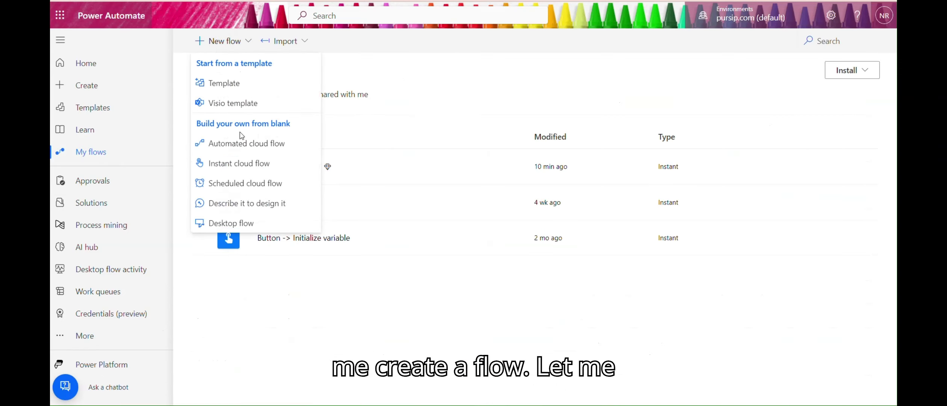
pyautogui.click(245, 163)
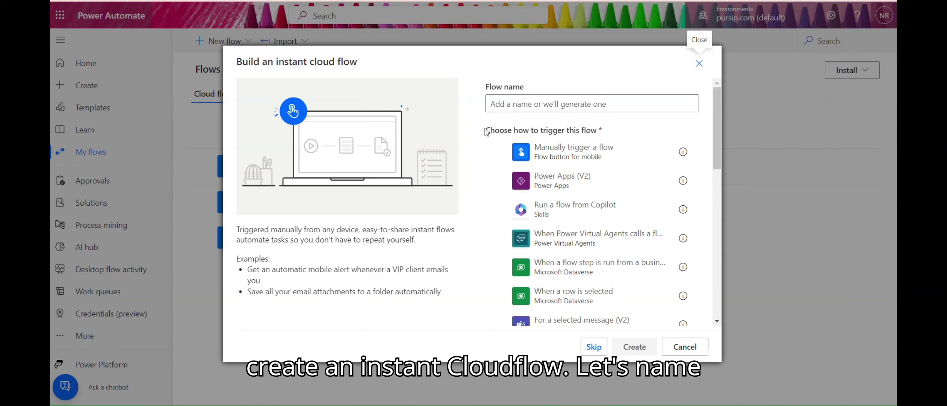
pyautogui.click(522, 107)
pyautogui.write('Dashb')
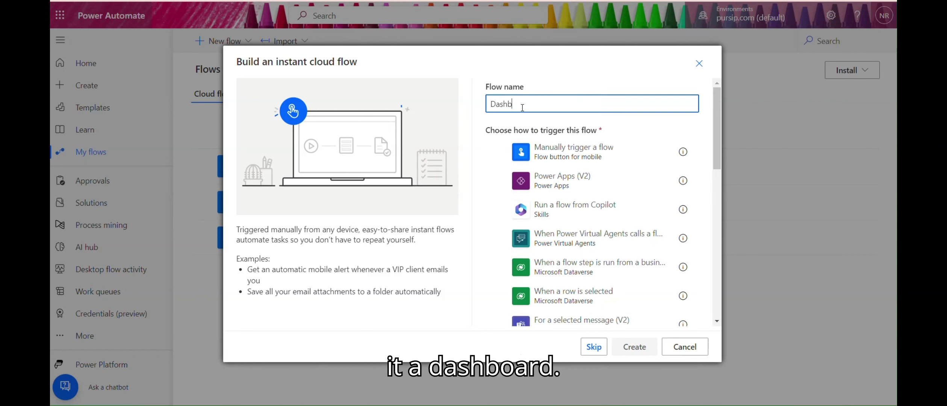
pyautogui.write('oardBOT')
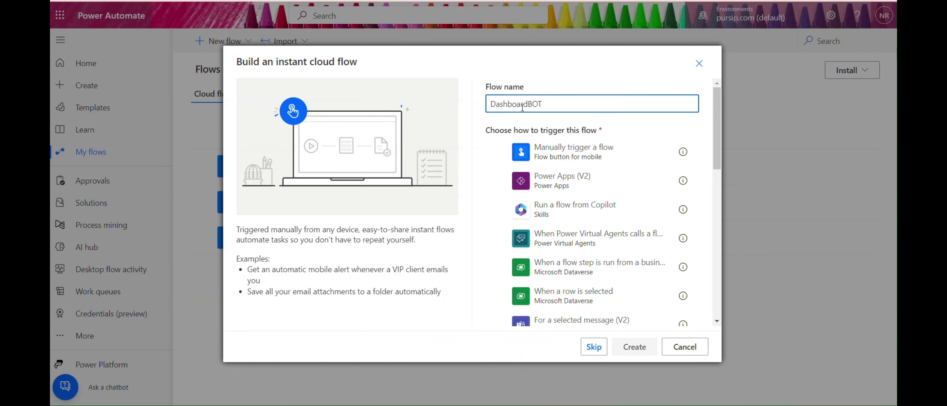
pyautogui.click(572, 163)
pyautogui.click(635, 348)
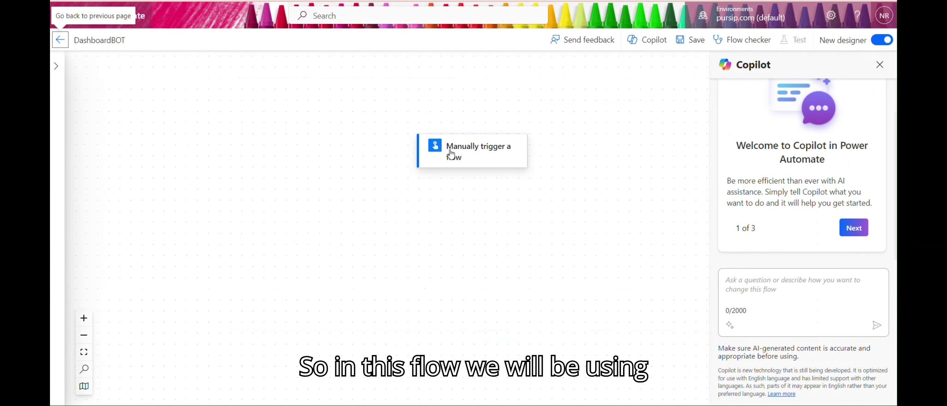
# Step: Turn off the new designer and add the Microsoft Dataverse action List rows from selected environment after the trigger
pyautogui.click(884, 40)
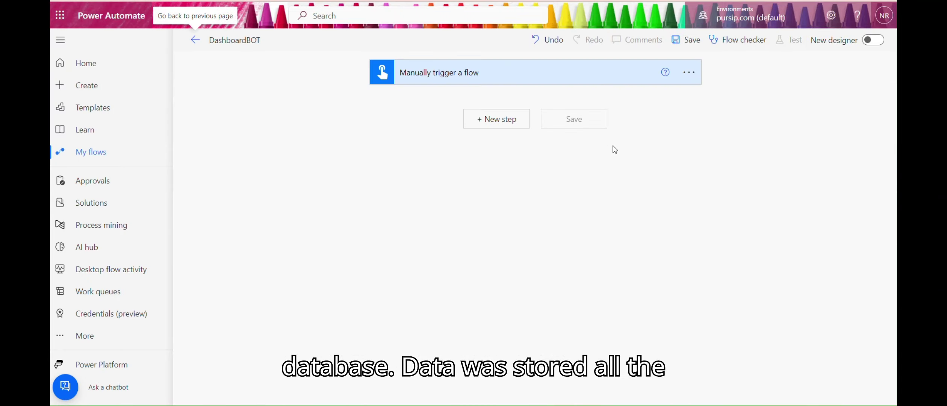
pyautogui.click(499, 119)
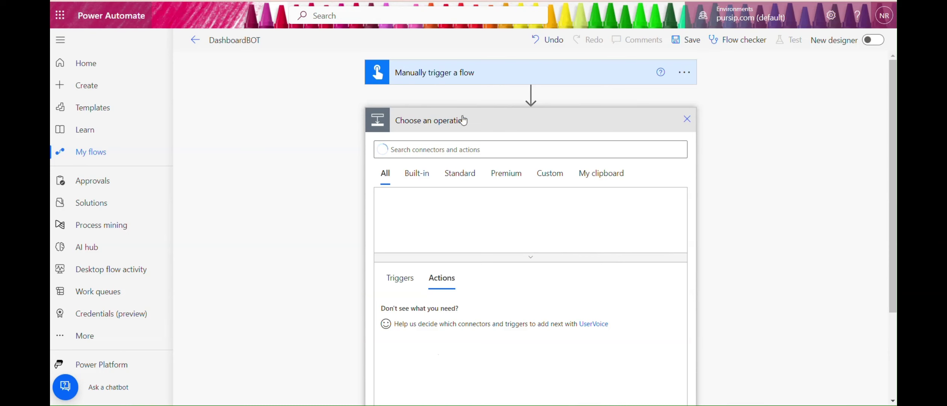
pyautogui.click(431, 146)
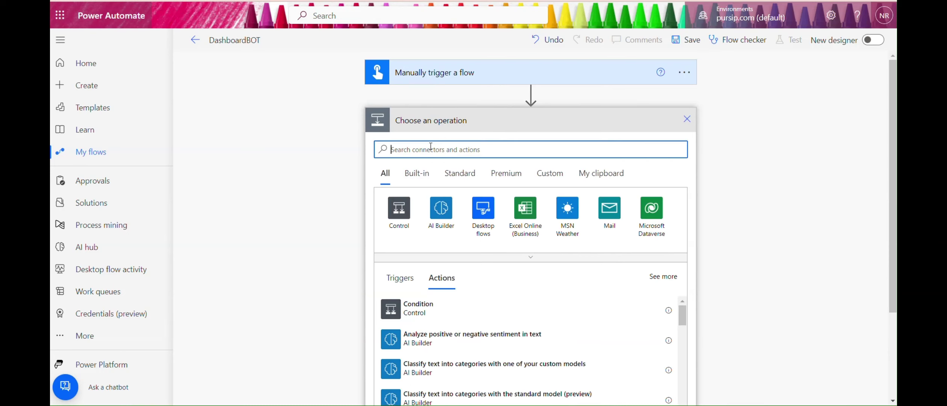
pyautogui.click(648, 233)
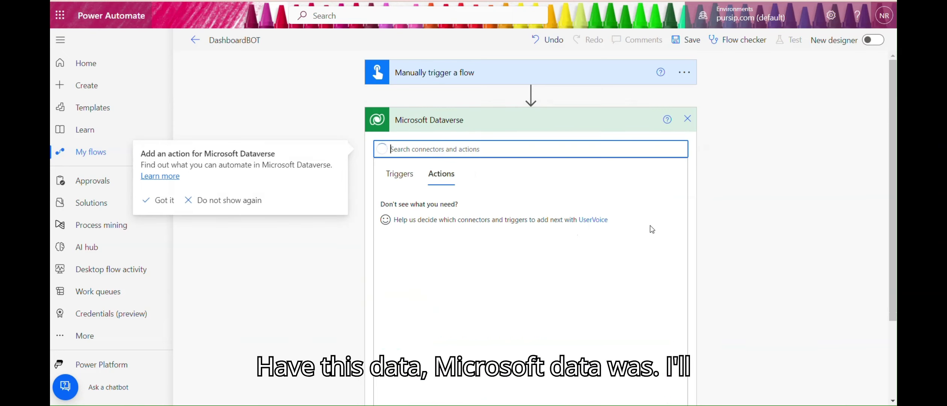
pyautogui.scroll(-3, 892, 173)
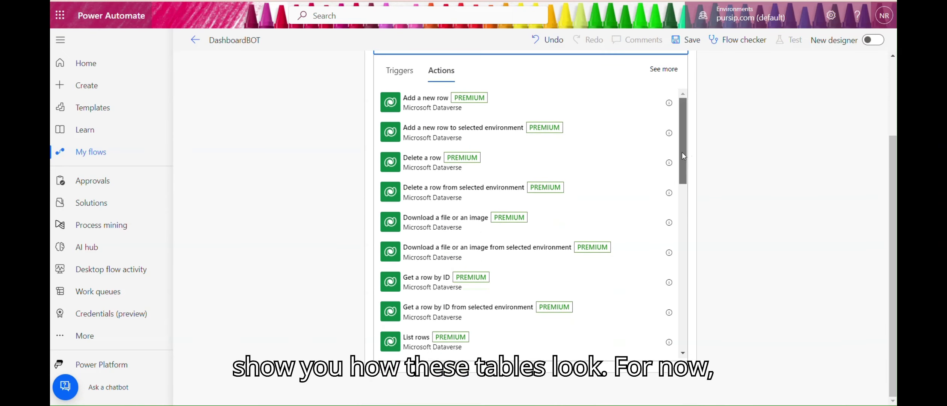
pyautogui.moveTo(682, 152); pyautogui.dragTo(683, 188)
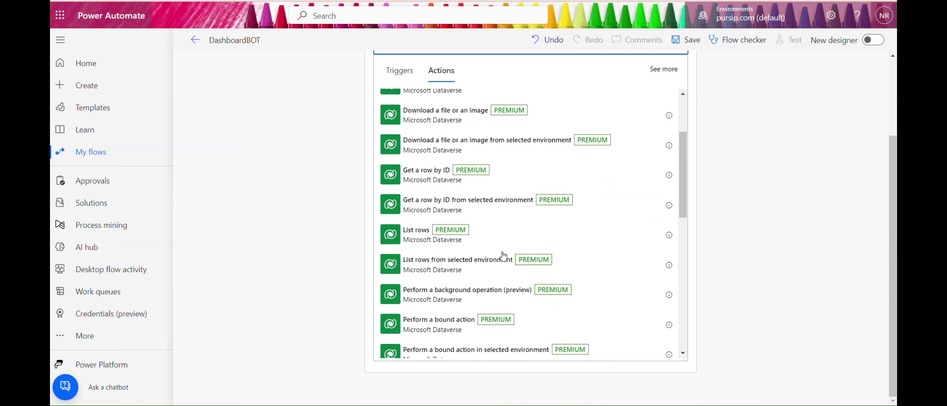
pyautogui.click(438, 265)
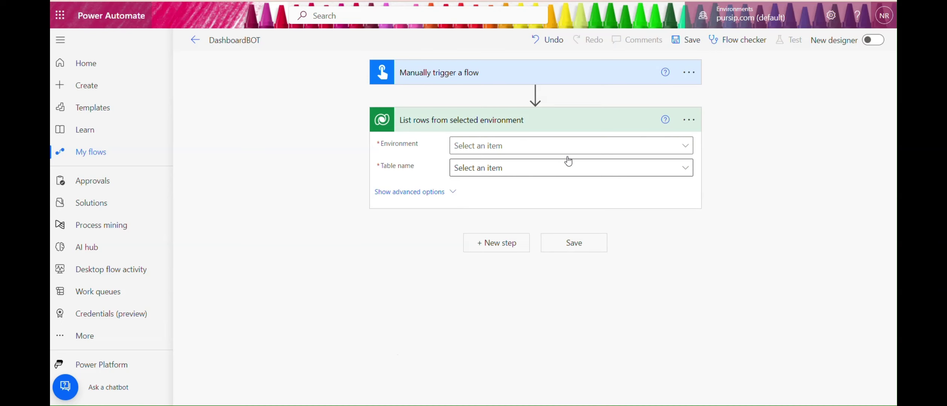
# Step: Set the List rows action's environment to (Current) and its table to Flow Sessions
pyautogui.click(690, 148)
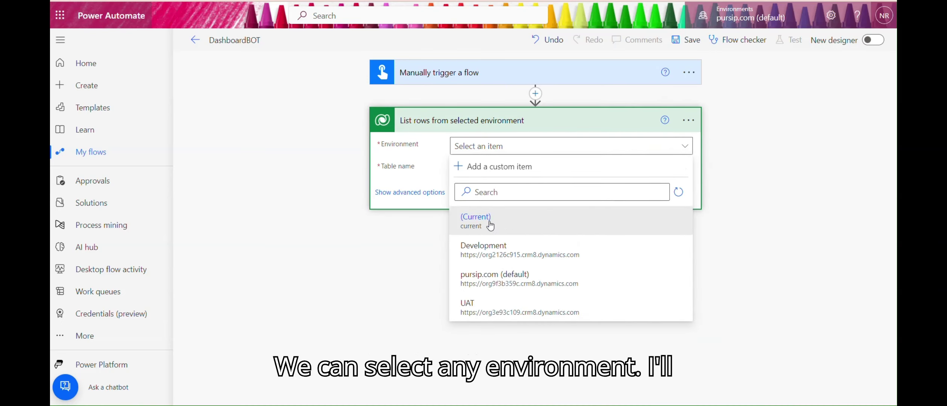
pyautogui.click(491, 224)
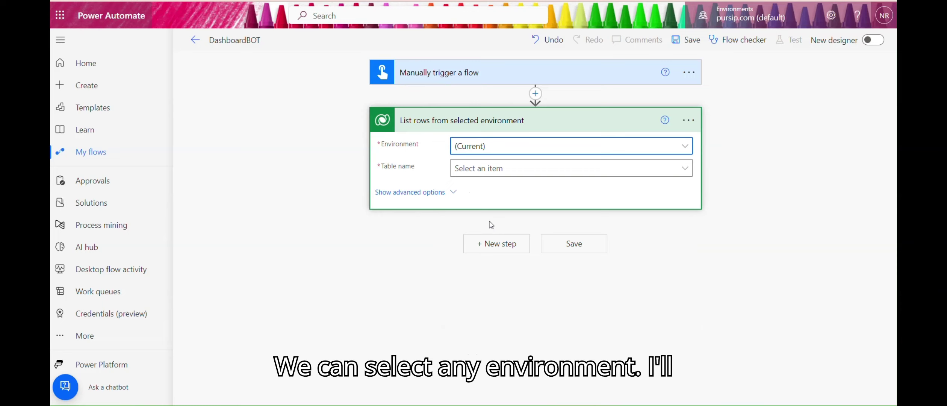
pyautogui.click(685, 171)
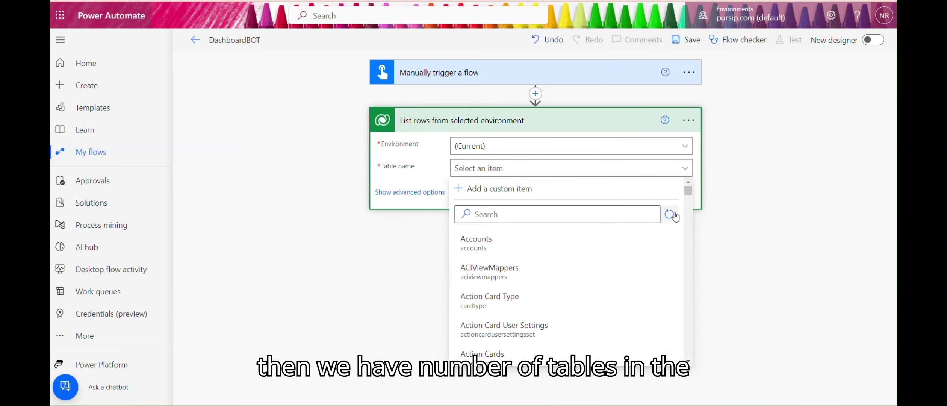
pyautogui.moveTo(688, 191)
pyautogui.mouseDown()
pyautogui.moveTo(679, 267)
pyautogui.moveTo(688, 191)
pyautogui.mouseUp()
pyautogui.click(527, 214)
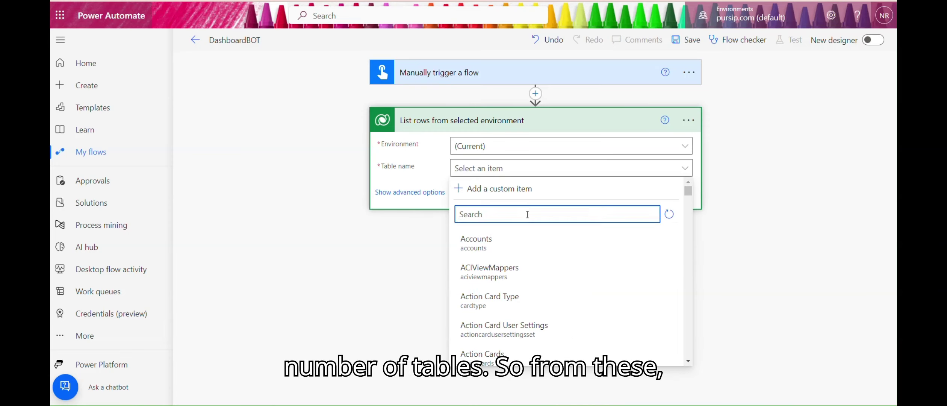
pyautogui.write('flow s')
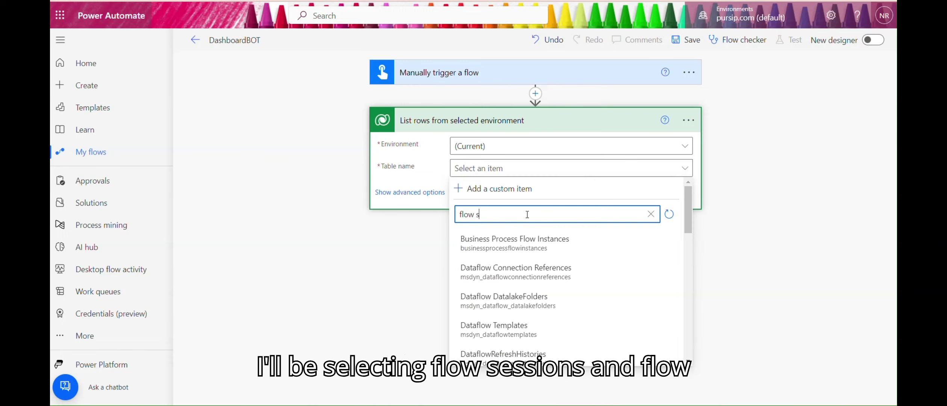
pyautogui.click(497, 240)
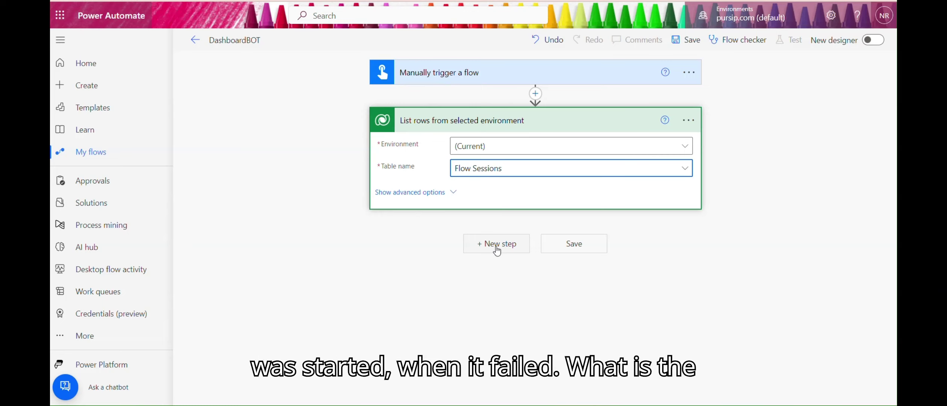
# Step: Show the action's advanced options and list name,starteddate, enddate,status,error as the columns to select
pyautogui.click(452, 192)
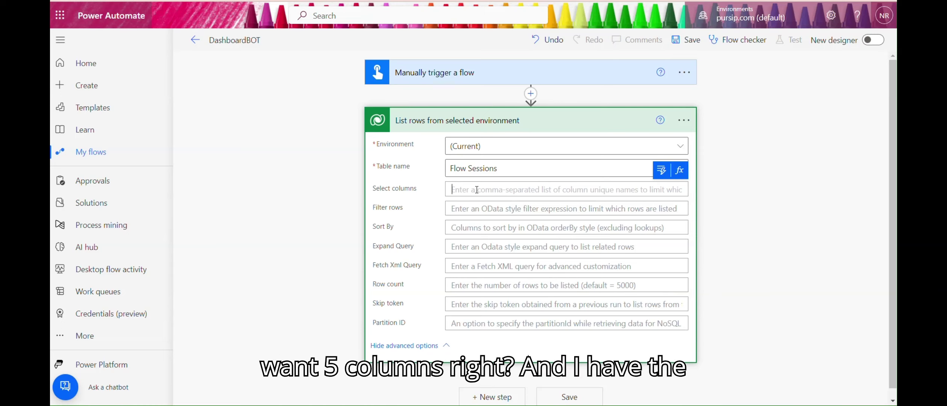
pyautogui.write('name, ')
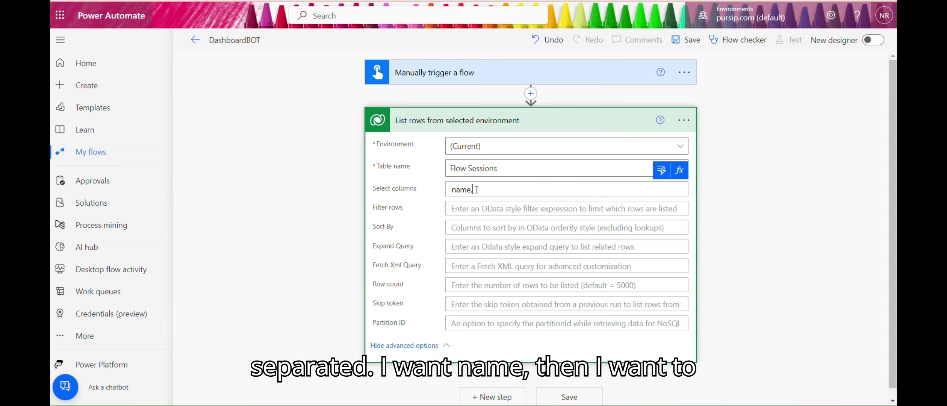
pyautogui.write('startedd')
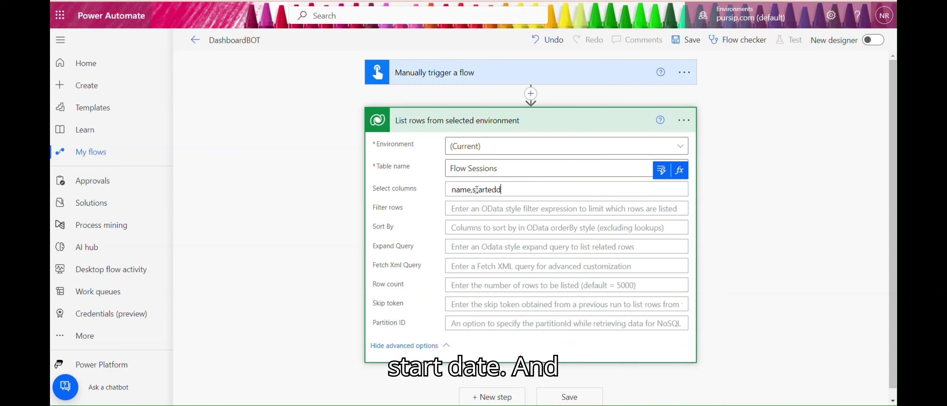
pyautogui.write('ate, enddate')
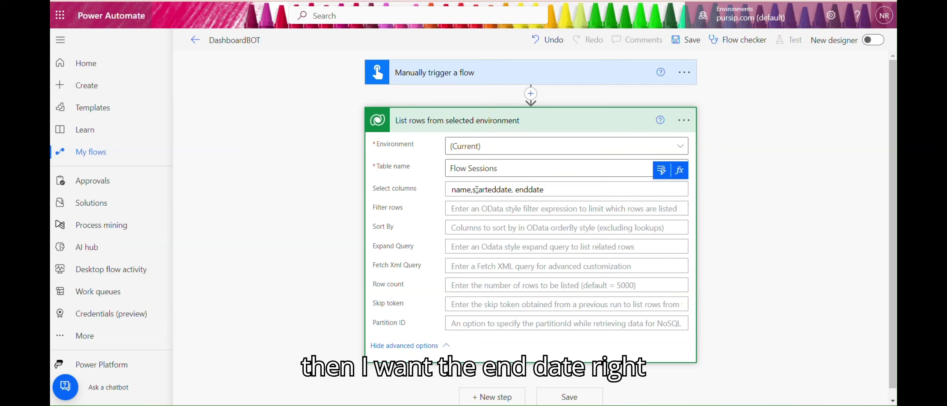
pyautogui.press('Num_Lock')
pyautogui.write(',')
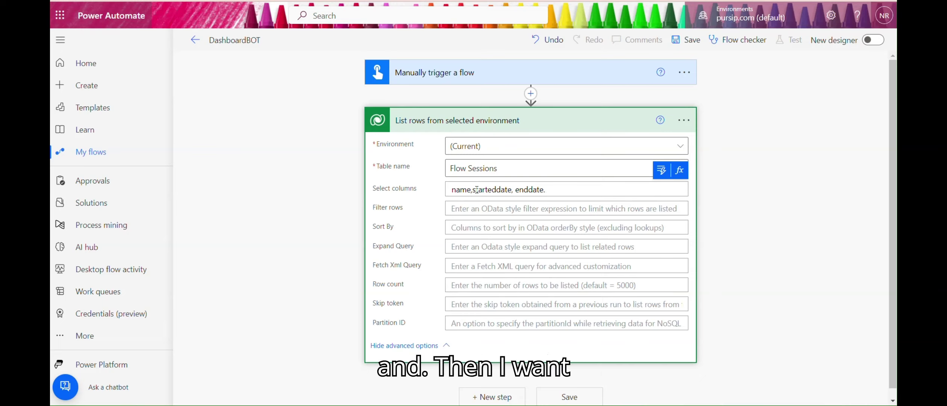
pyautogui.write('status')
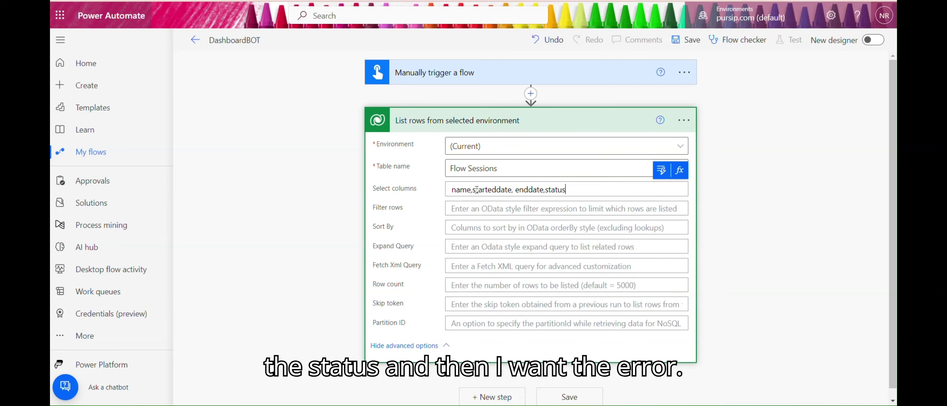
pyautogui.write(',error')
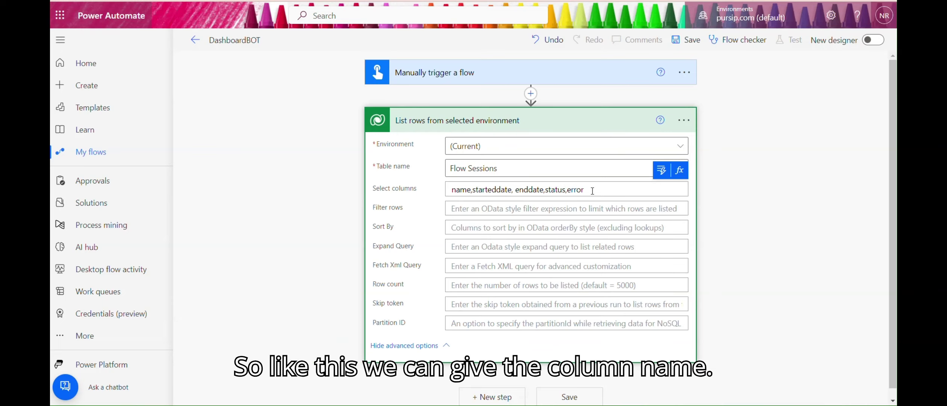
# Step: Clear the column list from the Select columns parameter
pyautogui.moveTo(591, 190); pyautogui.dragTo(448, 189)
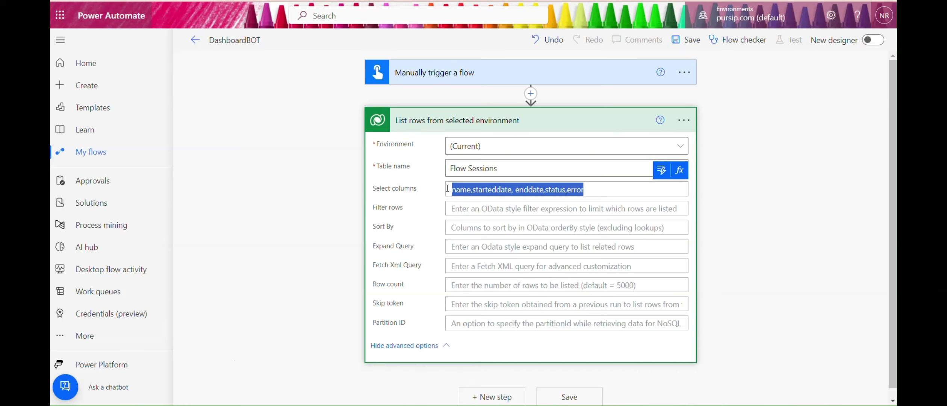
pyautogui.click(592, 191)
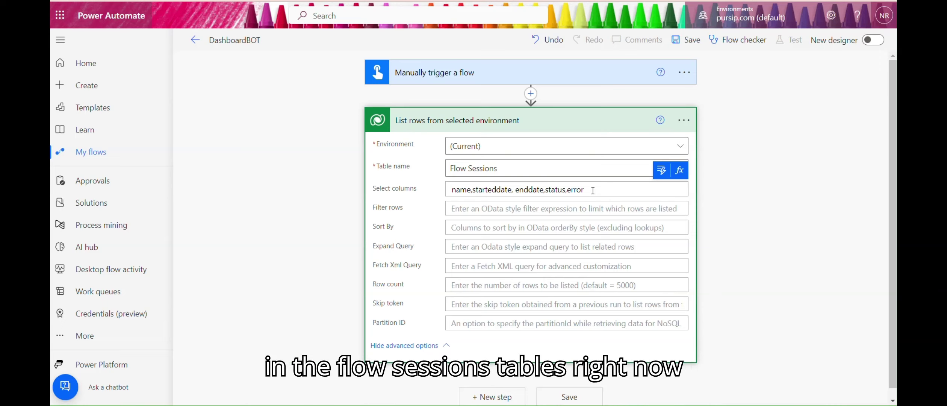
pyautogui.hotkey('ctrl', 'a')
pyautogui.press('BackSpace')
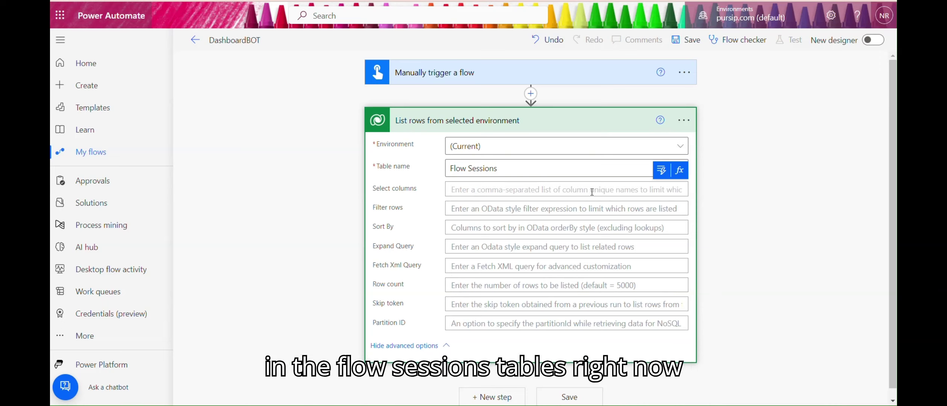
pyautogui.click(544, 203)
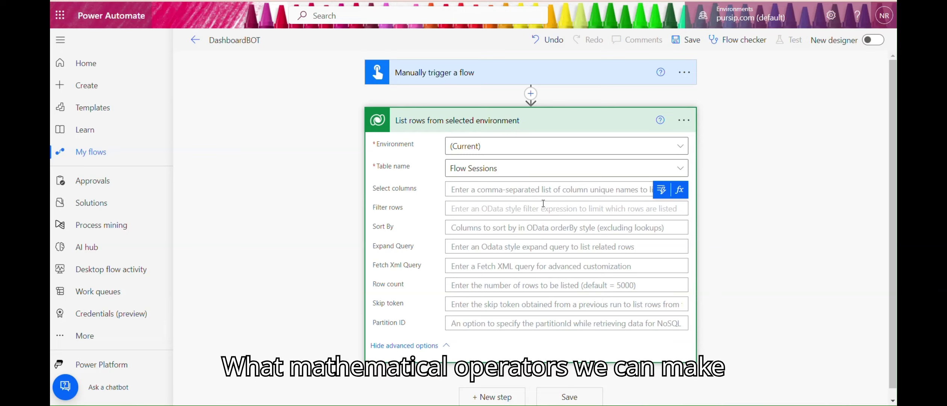
pyautogui.click(501, 227)
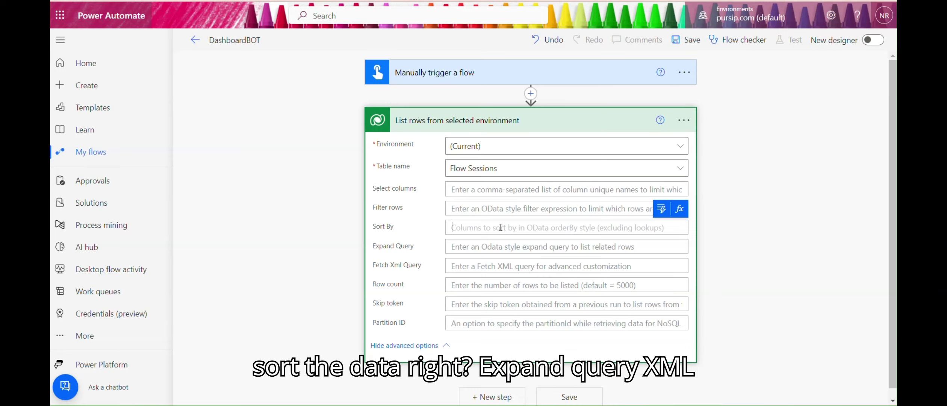
pyautogui.click(483, 267)
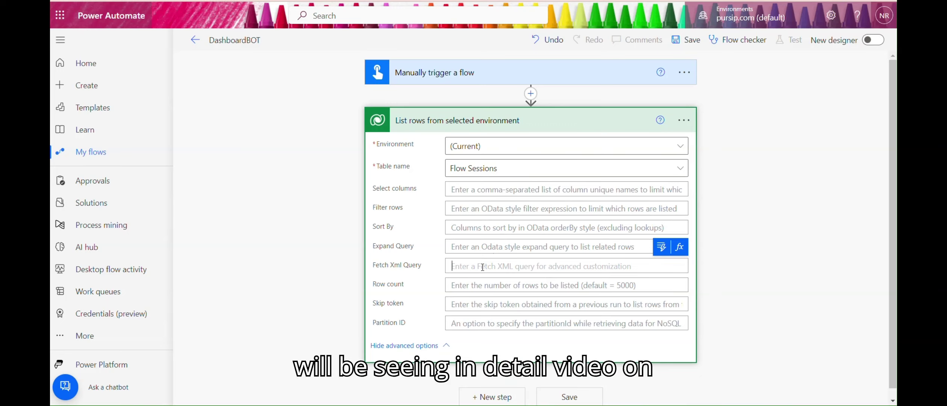
pyautogui.click(476, 254)
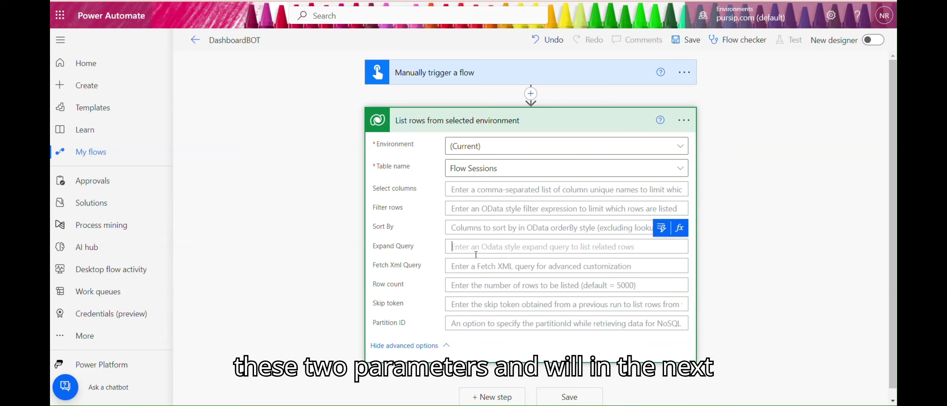
pyautogui.click(465, 301)
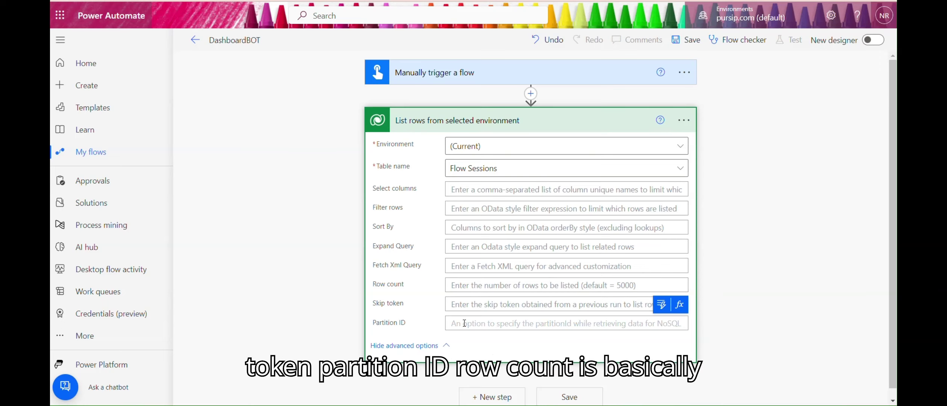
# Step: Try a row count of 10 for the Flow Sessions query and clear the value again
pyautogui.click(490, 285)
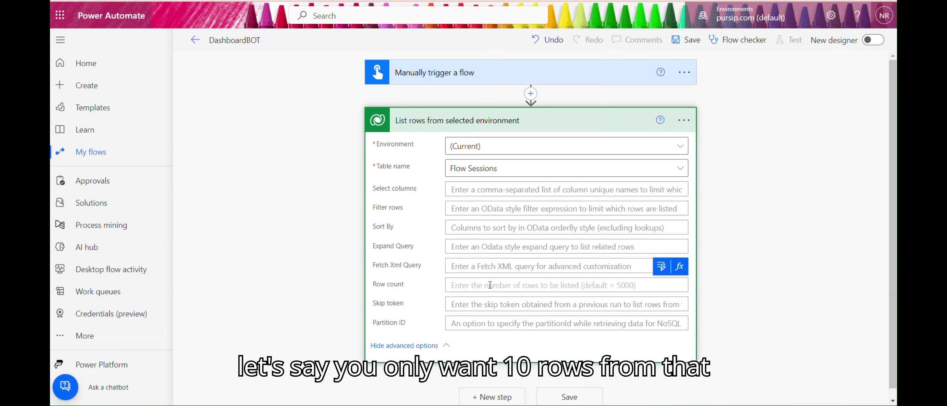
pyautogui.write('10')
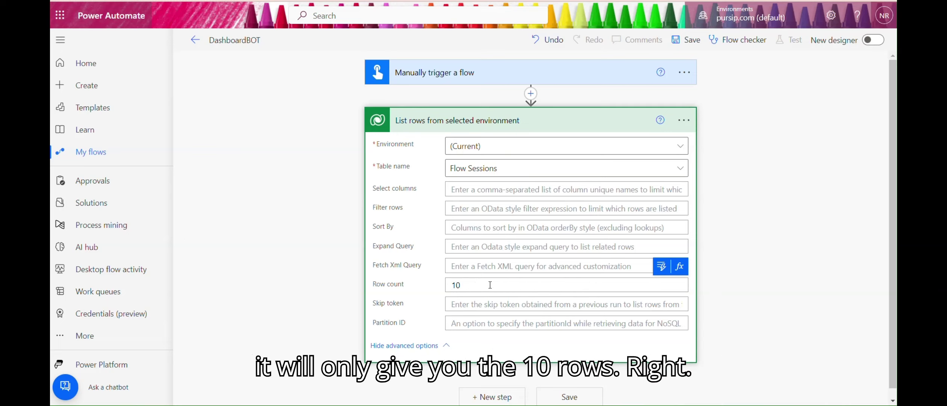
pyautogui.press('BackSpace')
pyautogui.press('BackSpace')
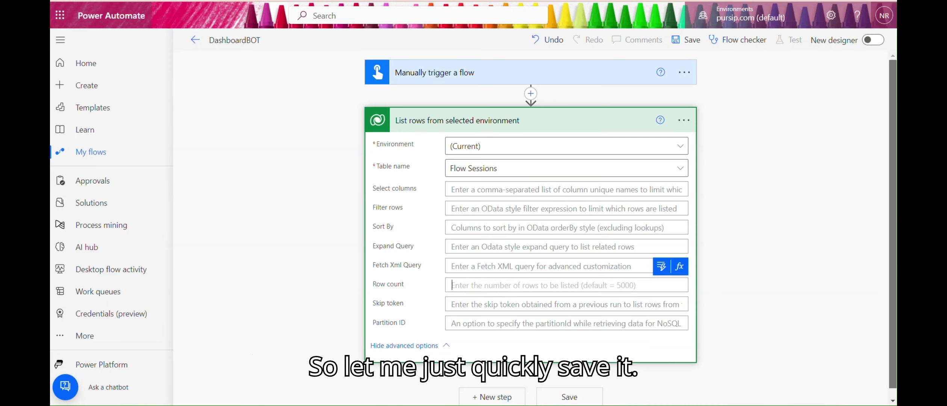
# Step: Save the DashboardBOT flow and dismiss the flow checker results
pyautogui.scroll(-1, 564, 376)
pyautogui.click(570, 388)
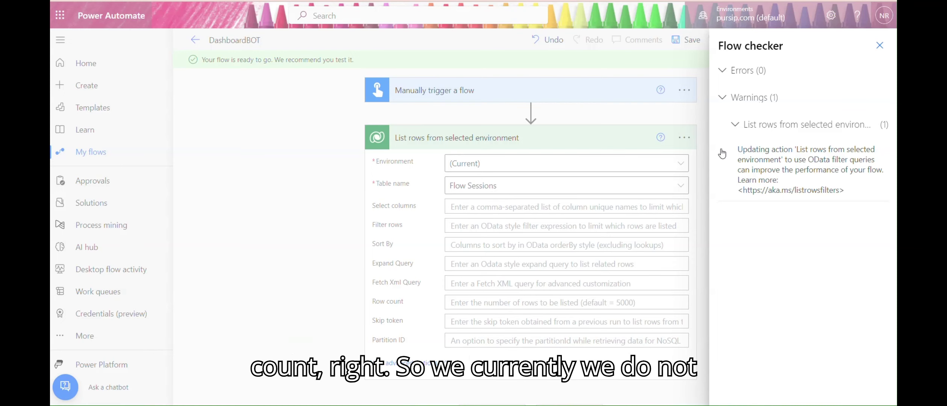
pyautogui.click(880, 45)
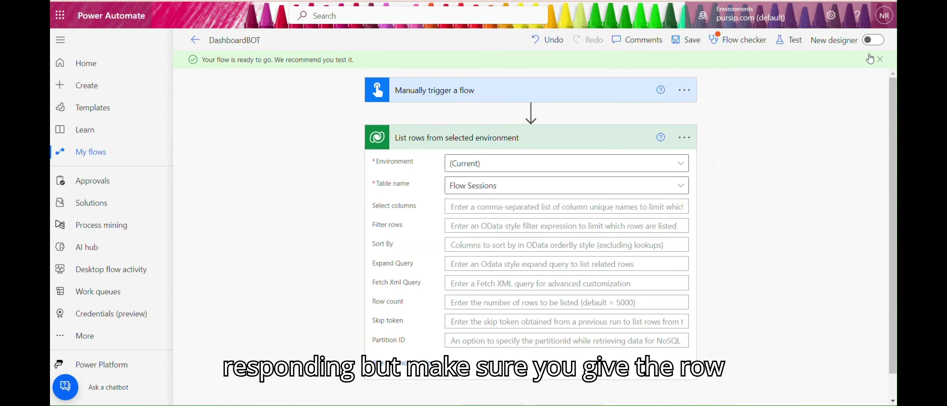
pyautogui.click(472, 288)
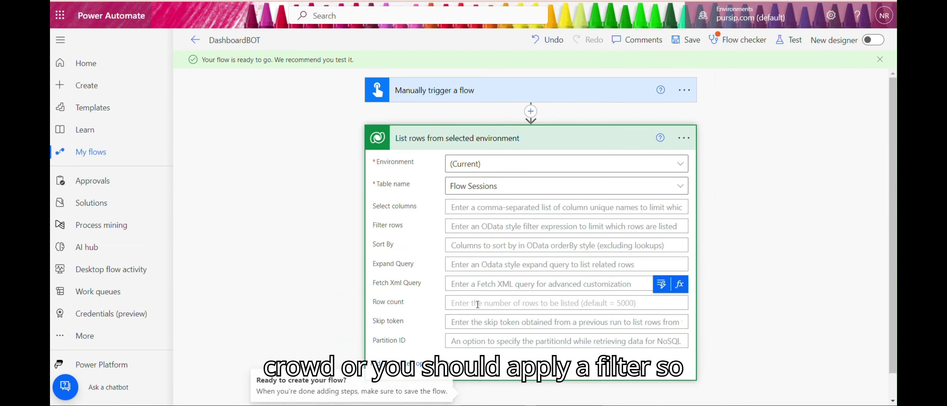
pyautogui.click(484, 227)
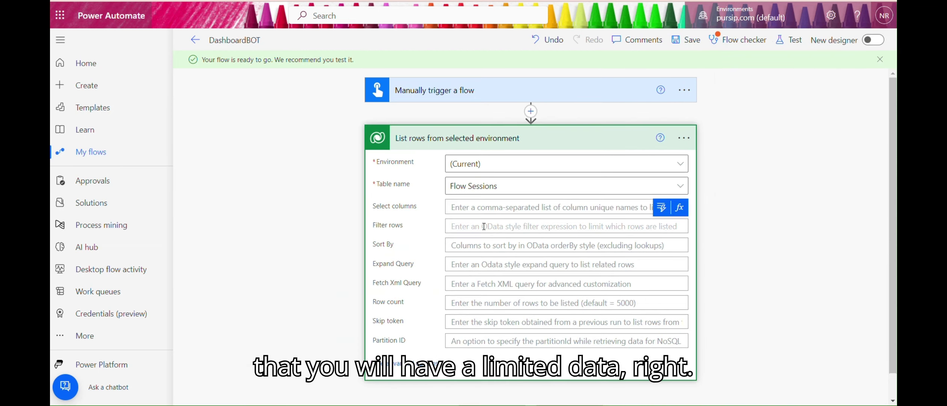
# Step: Test the DashboardBOT flow with a manual run and open its run results
pyautogui.click(791, 40)
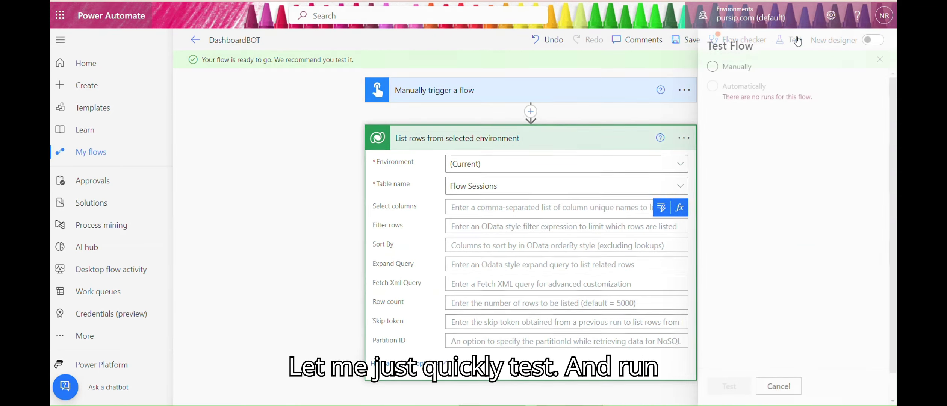
pyautogui.click(729, 65)
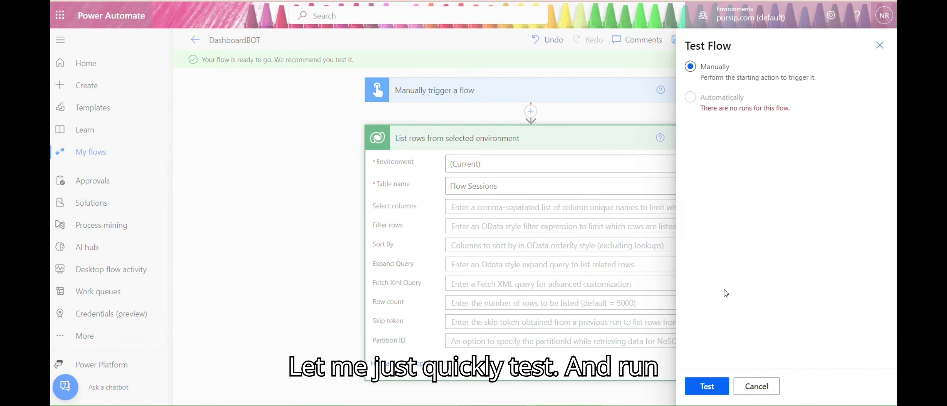
pyautogui.click(710, 385)
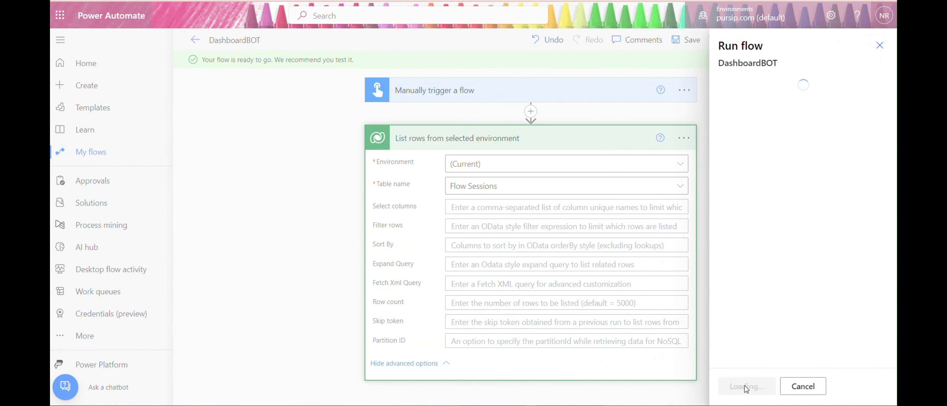
pyautogui.click(747, 387)
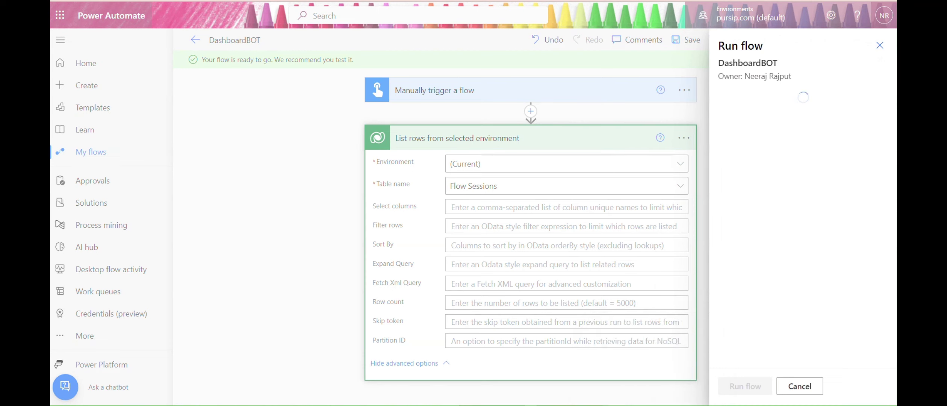
pyautogui.moveTo(603, 405)
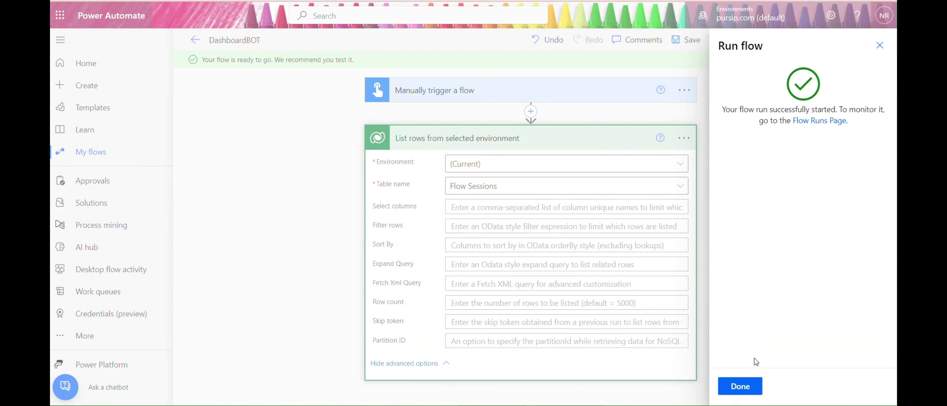
pyautogui.click(740, 387)
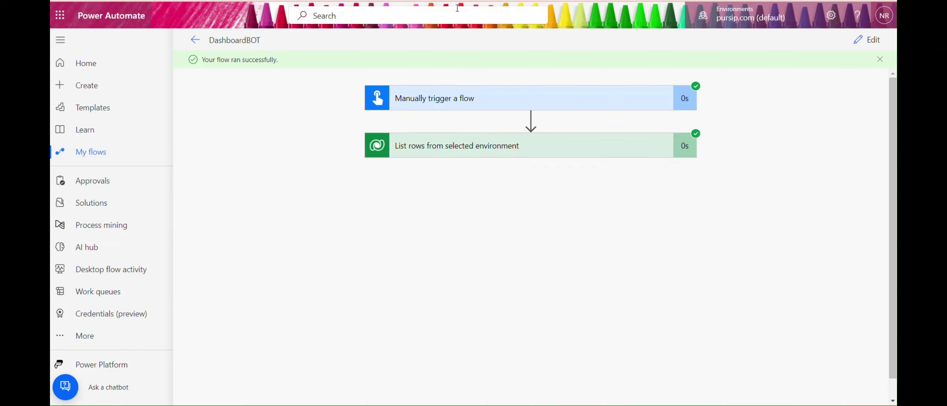
# Step: Expand the List rows from selected environment run result and show its raw outputs
pyautogui.click(564, 147)
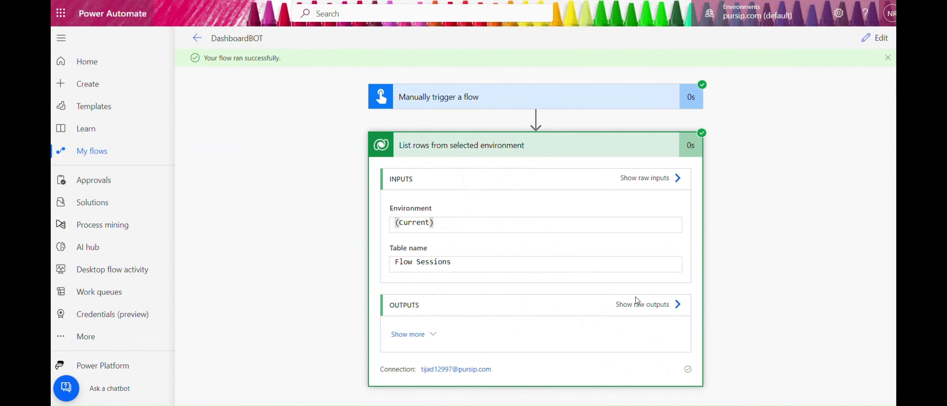
pyautogui.moveTo(615, 391)
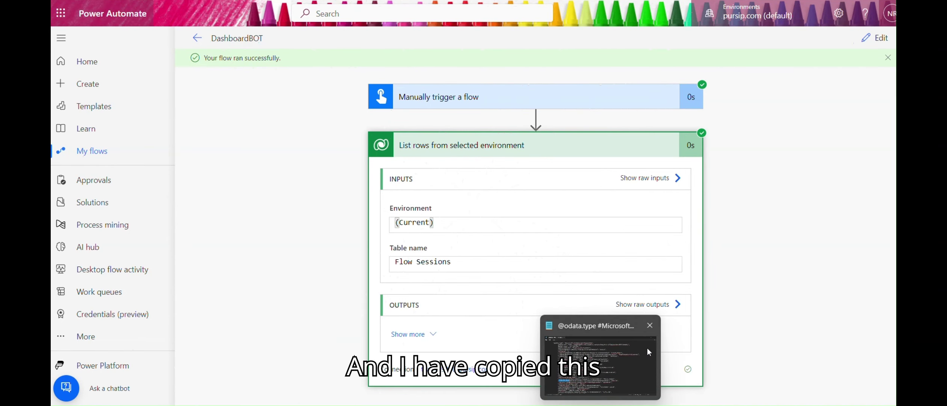
pyautogui.click(671, 304)
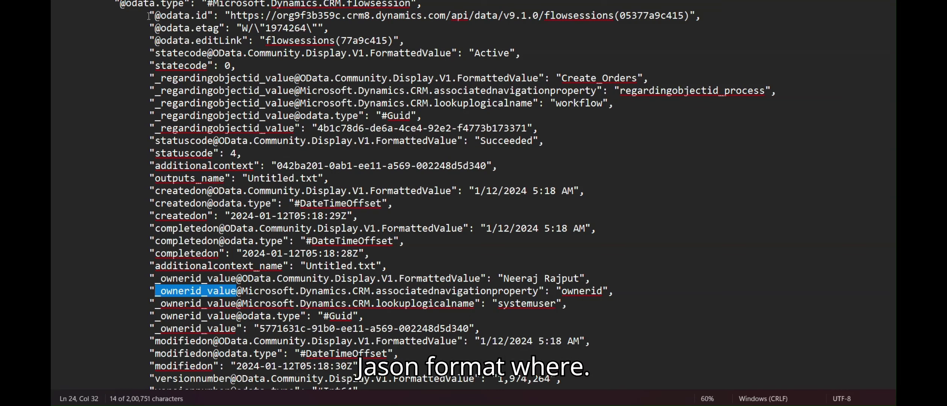
pyautogui.moveTo(149, 15); pyautogui.dragTo(211, 18)
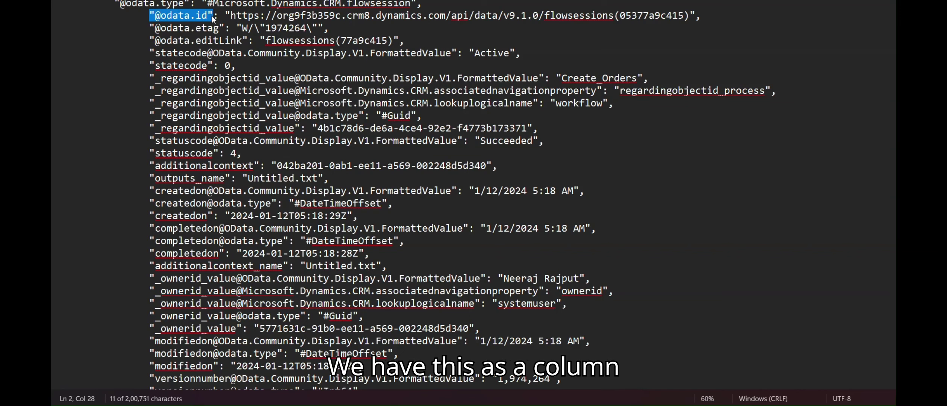
pyautogui.moveTo(57, 15); pyautogui.dragTo(230, 16)
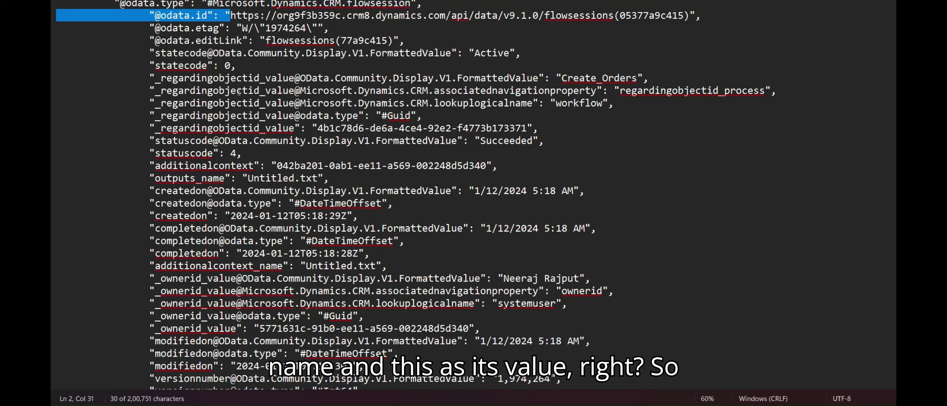
pyautogui.doubleClick(187, 66)
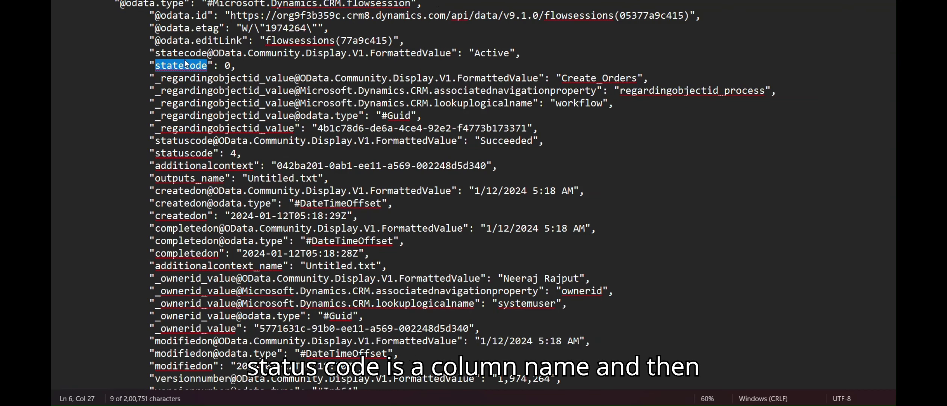
pyautogui.doubleClick(221, 79)
pyautogui.doubleClick(202, 154)
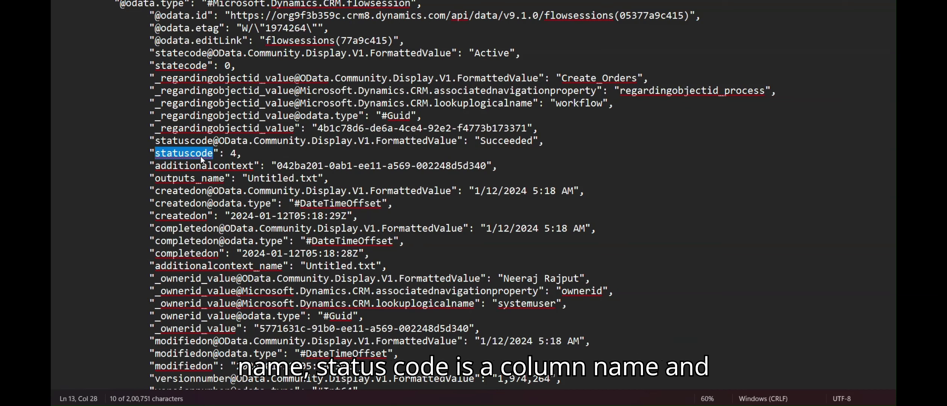
pyautogui.doubleClick(234, 155)
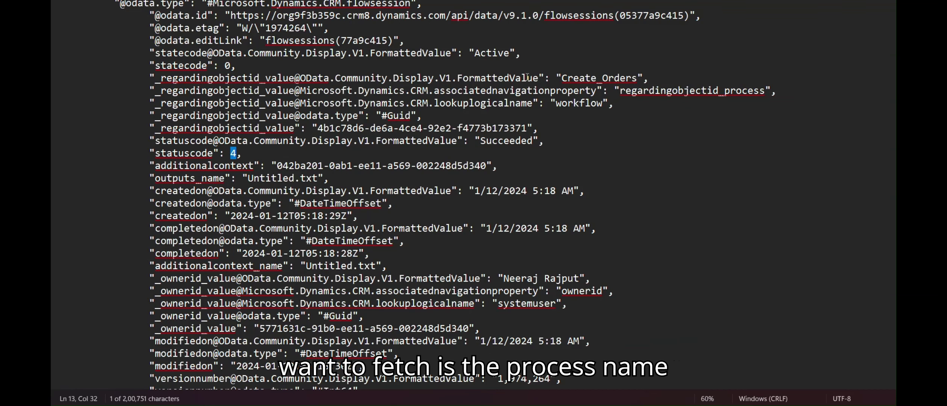
# Step: Examine the FormattedValue entries of _regardingobjectid_value for the process name and statuscode for the run status
pyautogui.moveTo(540, 78); pyautogui.dragTo(156, 86)
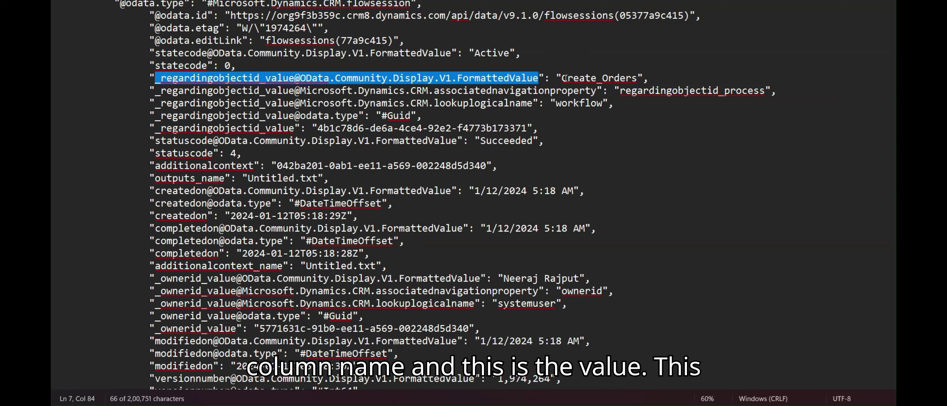
pyautogui.moveTo(566, 78); pyautogui.dragTo(631, 77)
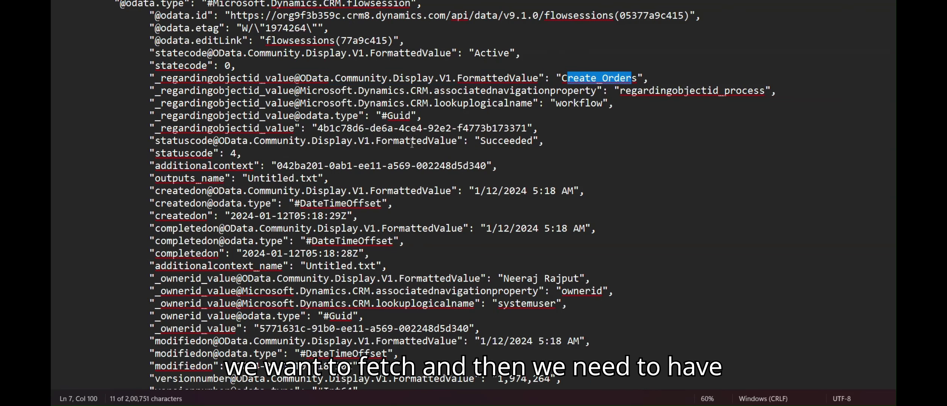
pyautogui.moveTo(457, 141); pyautogui.dragTo(156, 140)
pyautogui.doubleClick(522, 141)
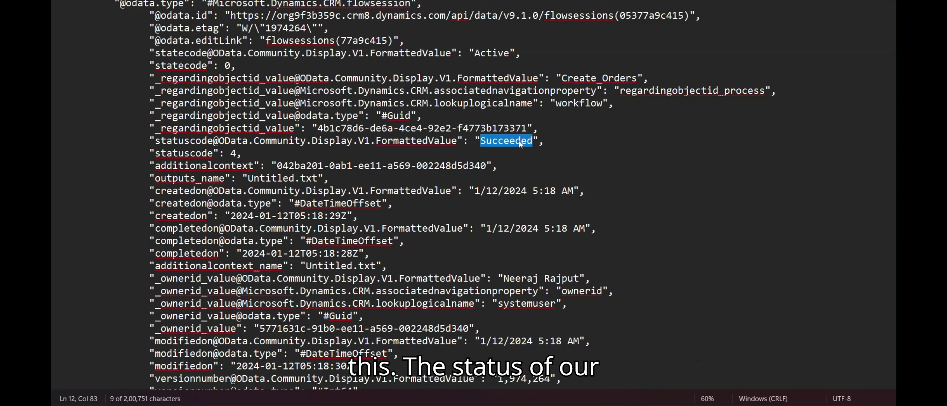
# Step: Read through the rest of the flow session record to examine its startedon date fields
pyautogui.click(216, 330)
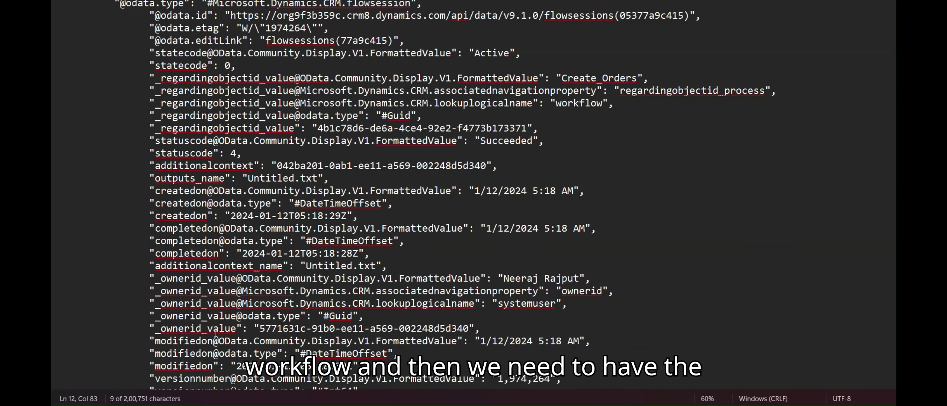
pyautogui.press('Down')
pyautogui.press('Down')
pyautogui.press('Down')
pyautogui.press('Down')
pyautogui.press('Down')
pyautogui.press('Down')
pyautogui.press('Down')
pyautogui.press('Down')
pyautogui.press('Down')
pyautogui.press('Down')
pyautogui.press('Down')
pyautogui.press('Down')
pyautogui.press('Down')
pyautogui.press('Down')
pyautogui.press('Down')
pyautogui.press('Down')
pyautogui.press('Down')
pyautogui.press('Down')
pyautogui.press('Down')
pyautogui.press('Down')
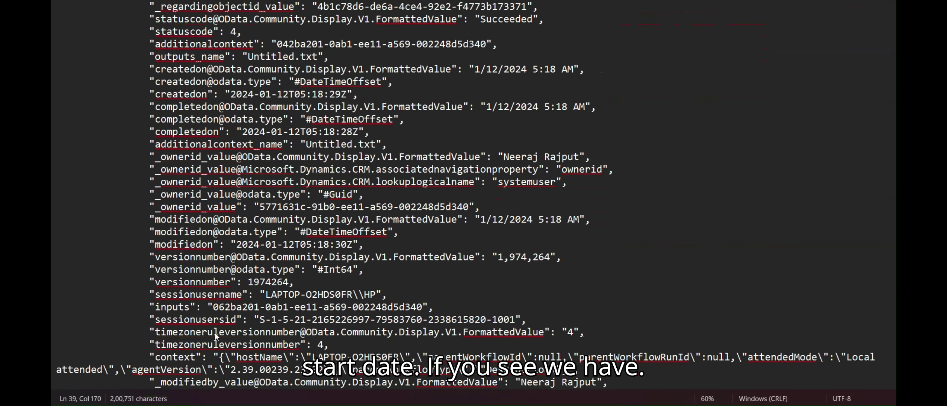
pyautogui.press('Down')
pyautogui.press('Down')
pyautogui.press('Down')
pyautogui.press('Down')
pyautogui.press('Down')
pyautogui.press('Down')
pyautogui.press('Down')
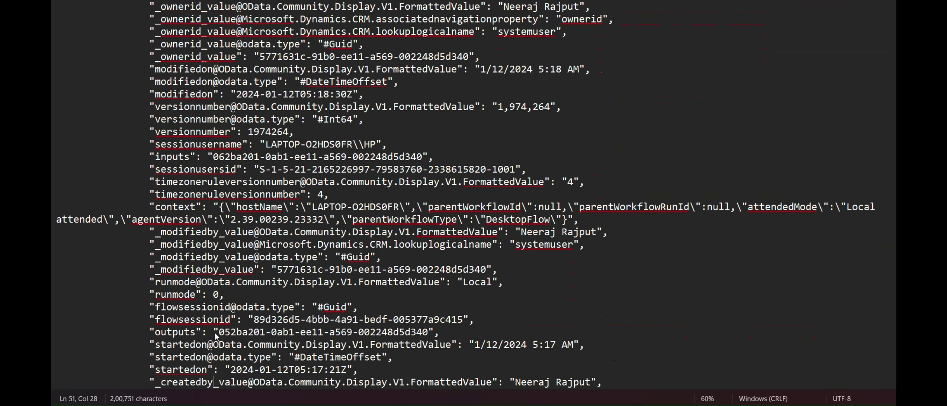
pyautogui.moveTo(158, 344); pyautogui.dragTo(216, 346)
pyautogui.click(216, 270)
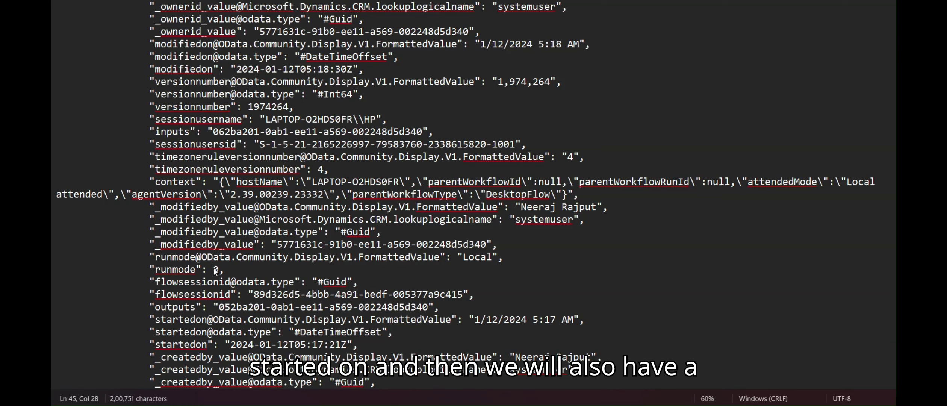
# Step: Search the JSON text for "error" and examine the errormessage and errorcode fields with their values
pyautogui.hotkey('ctrl', 'f')
pyautogui.write('error')
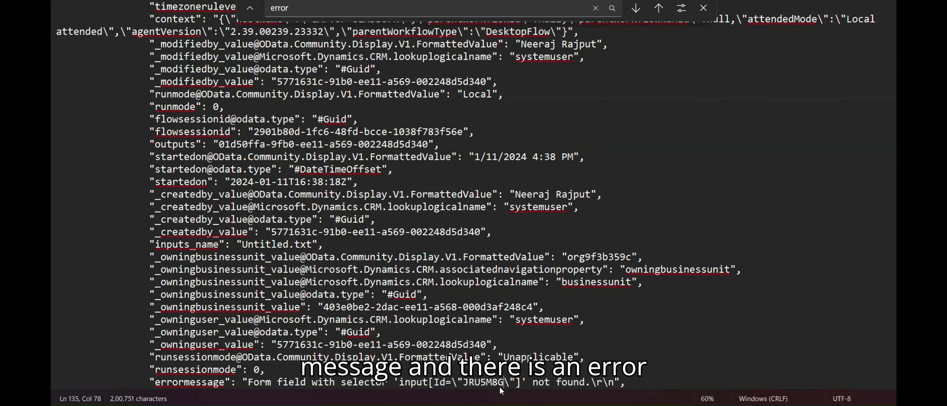
pyautogui.moveTo(503, 382); pyautogui.dragTo(352, 386)
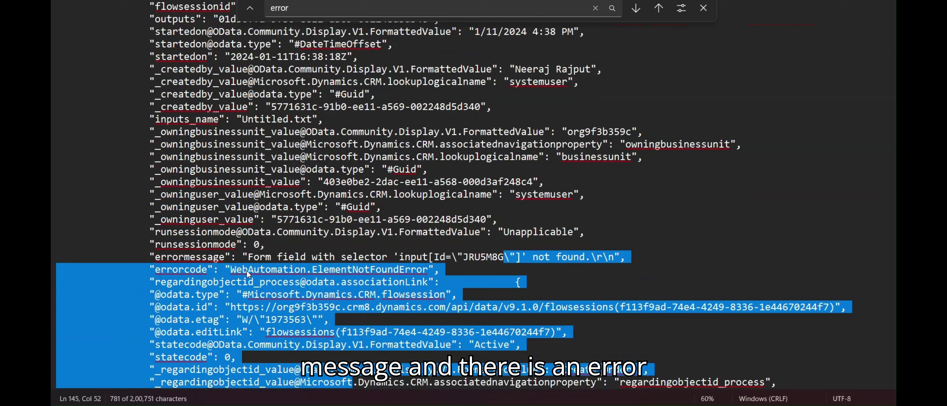
pyautogui.click(192, 270)
pyautogui.moveTo(421, 268); pyautogui.dragTo(262, 275)
pyautogui.moveTo(201, 257); pyautogui.dragTo(172, 258)
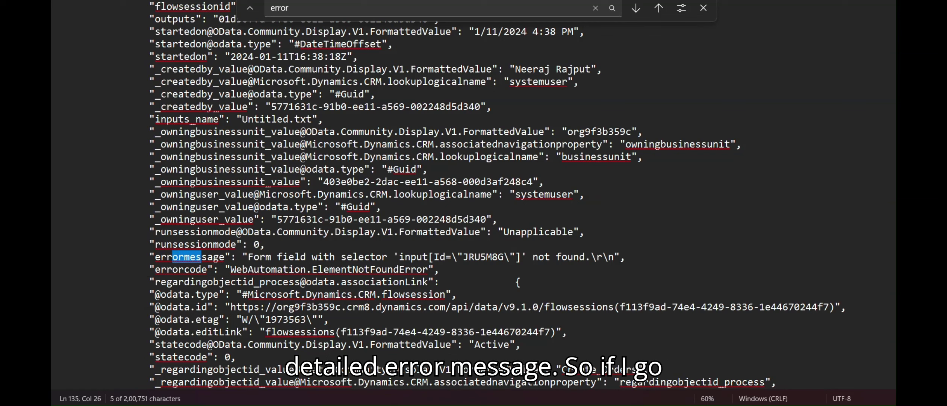
# Step: Switch back to Power Automate, close the raw outputs and open the DashboardBOT flow for editing
pyautogui.hotkey('alt', 'Tab')
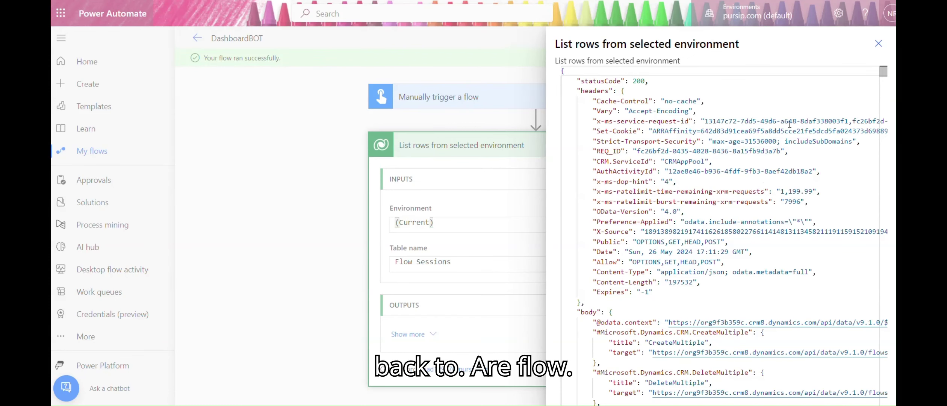
pyautogui.click(878, 43)
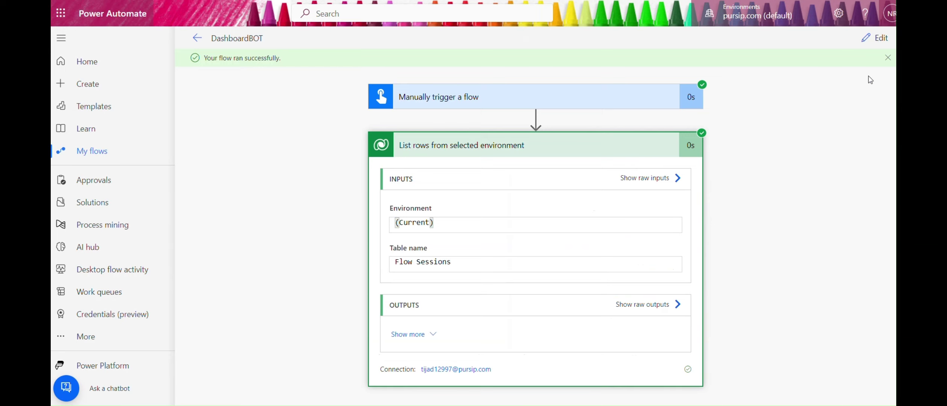
pyautogui.click(874, 45)
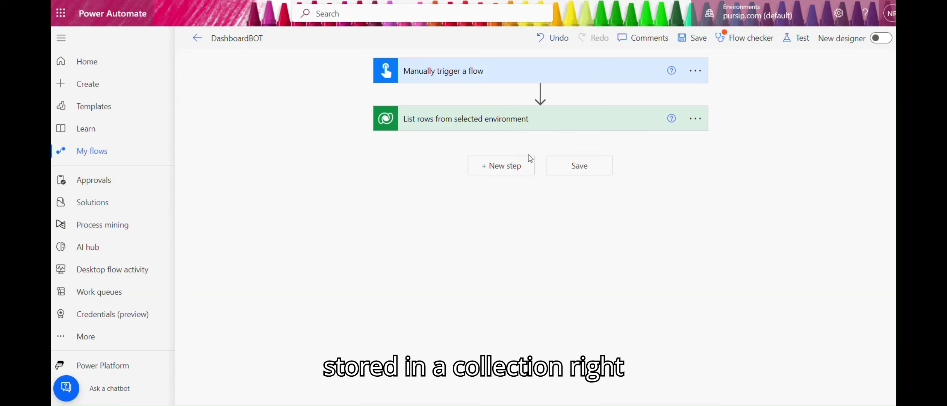
# Step: Add an Apply to each loop after List rows from selected environment and use that action's value output as its input
pyautogui.click(500, 166)
pyautogui.click(465, 196)
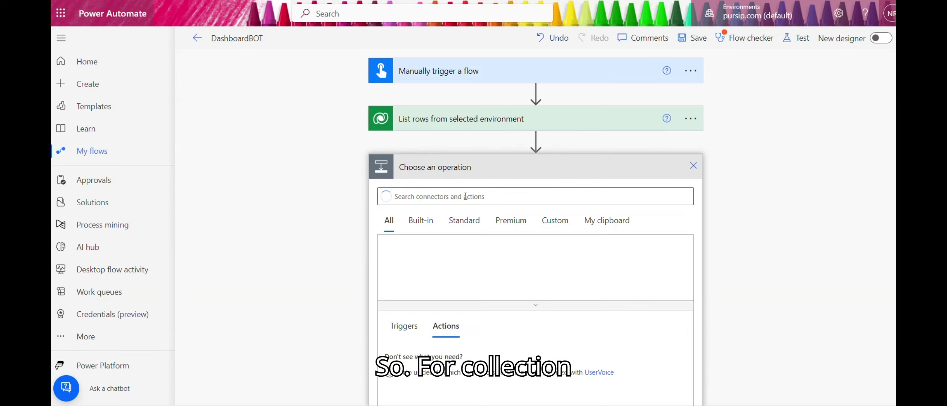
pyautogui.write('apply')
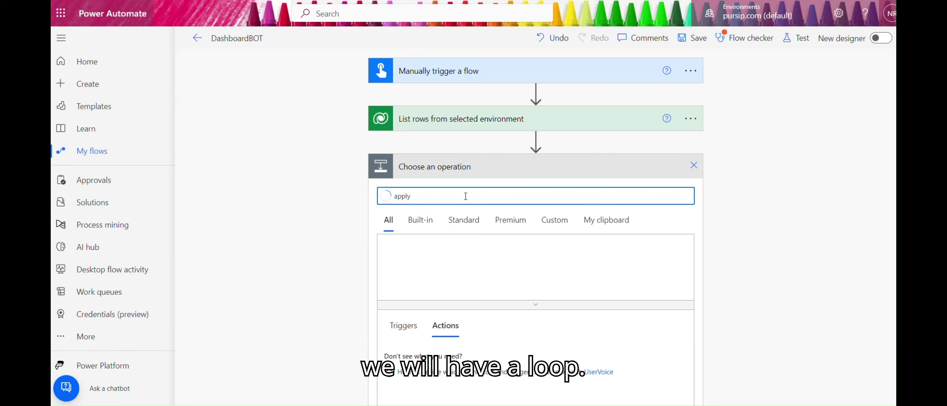
pyautogui.click(445, 267)
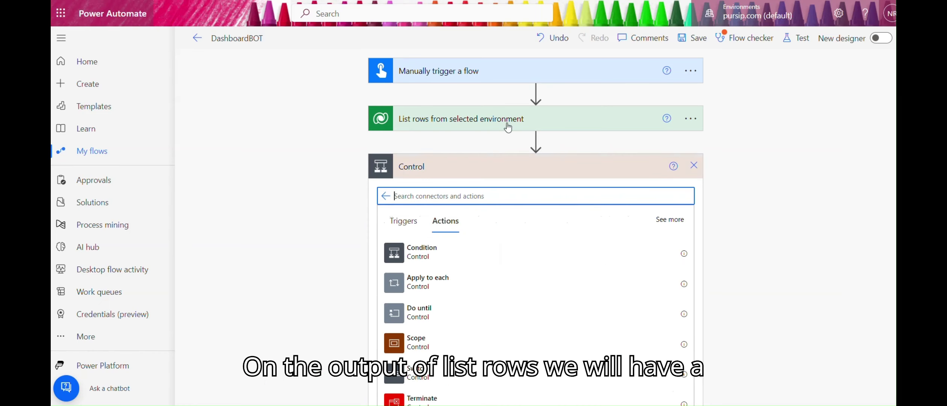
pyautogui.click(430, 287)
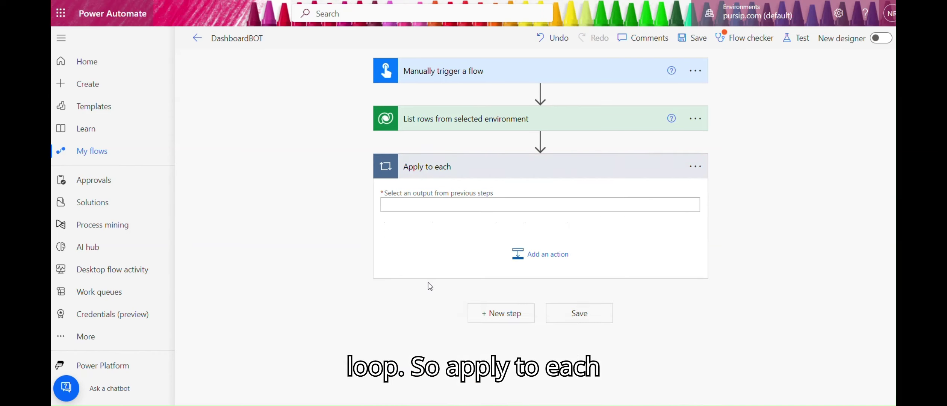
pyautogui.click(450, 200)
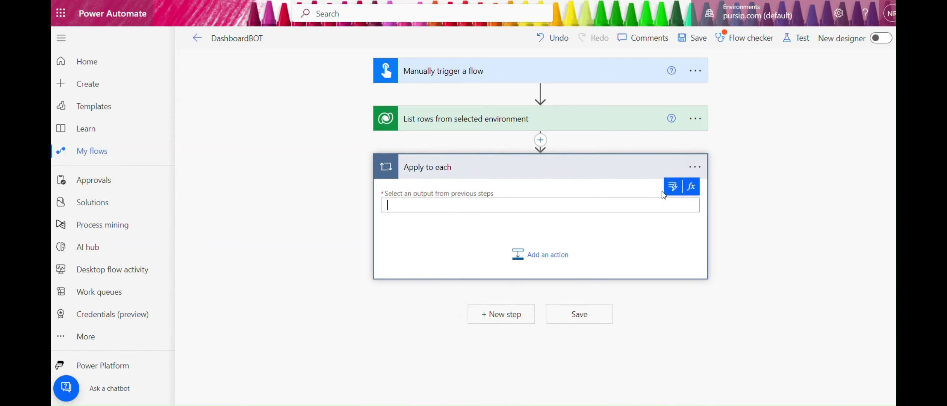
pyautogui.click(671, 189)
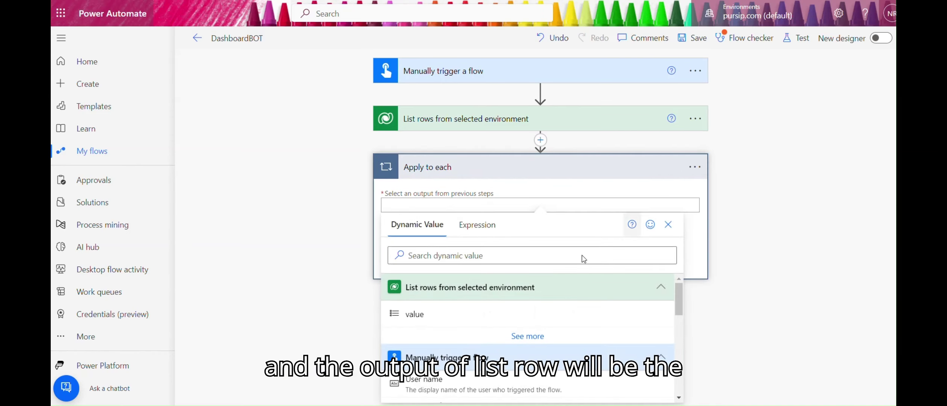
pyautogui.click(437, 313)
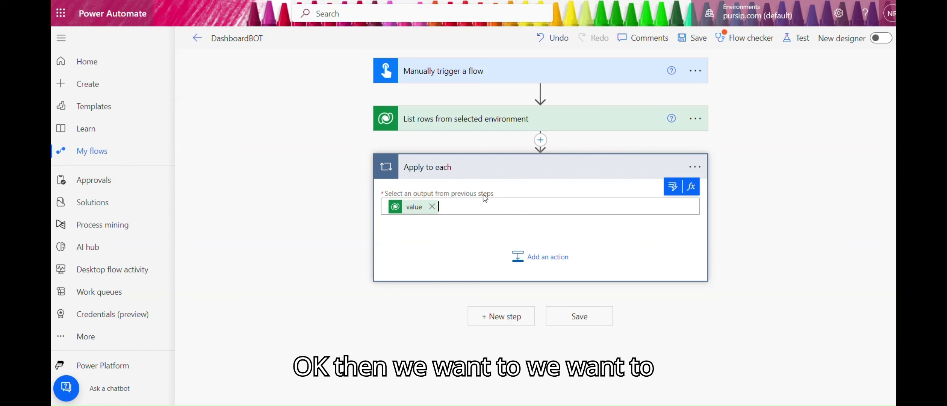
# Step: Glance at the error fields in the JSON text, then add a Data Operation Select action inside the Apply to each loop
pyautogui.hotkey('alt', 'Tab')
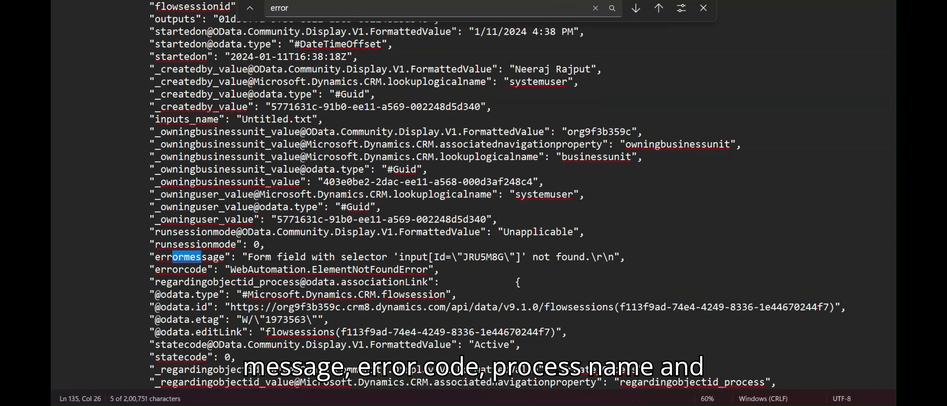
pyautogui.hotkey('alt', 'Tab')
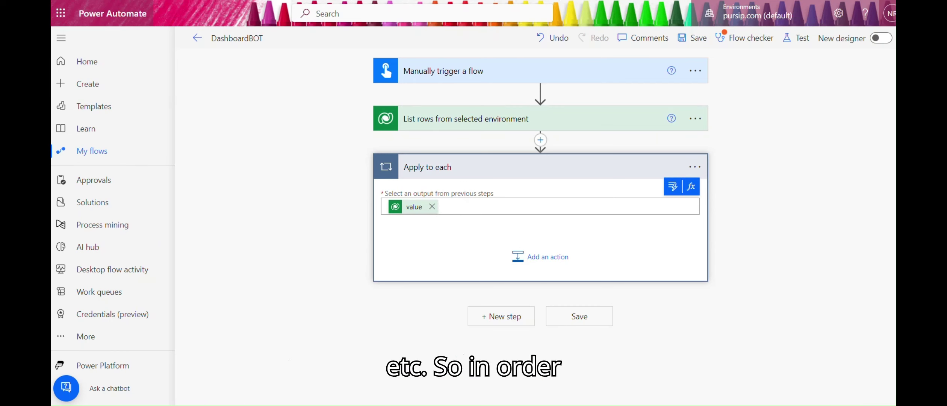
pyautogui.click(541, 256)
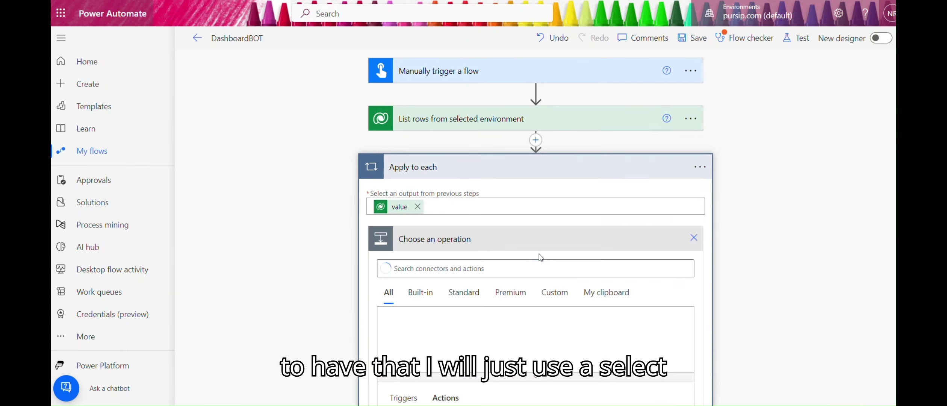
pyautogui.write('select')
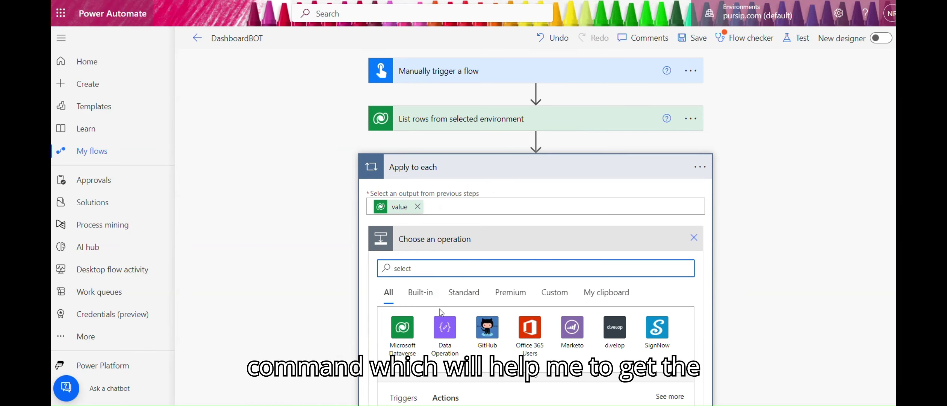
pyautogui.click(445, 326)
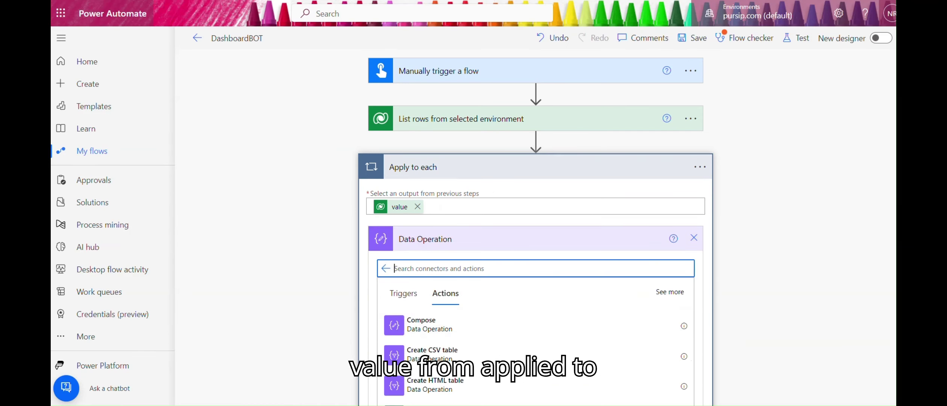
pyautogui.scroll(-2, 536, 225)
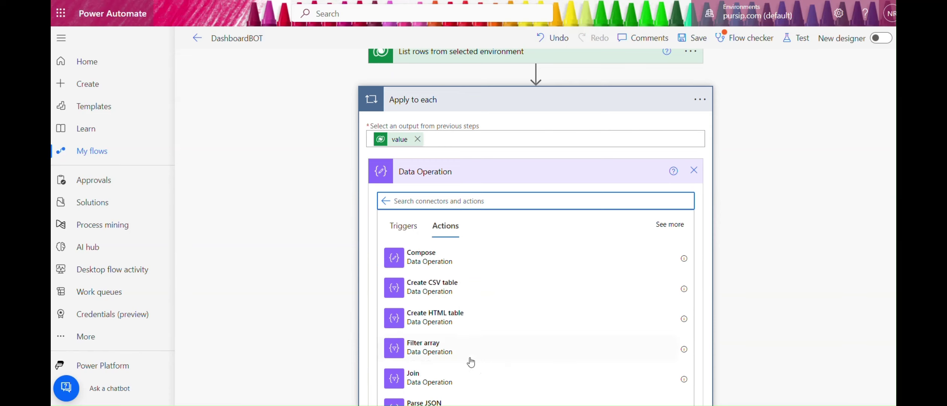
pyautogui.scroll(-2, 886, 239)
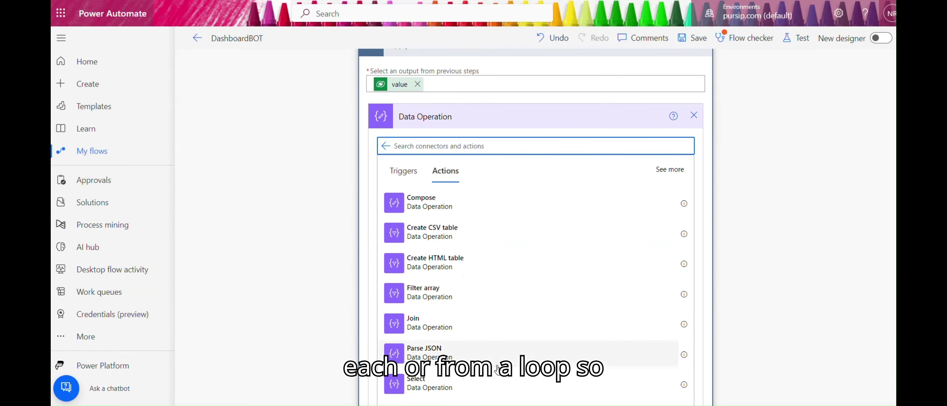
pyautogui.click(433, 384)
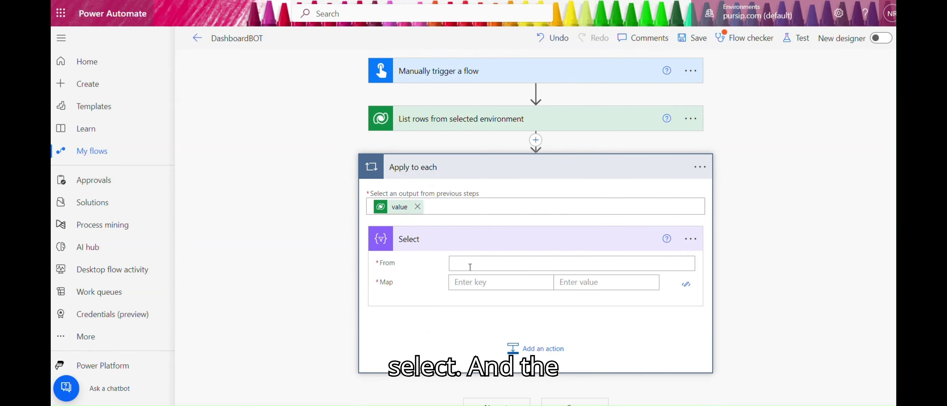
# Step: Set the Select action's From input to the List rows value output and enter Processname as the first map key
pyautogui.click(473, 265)
pyautogui.click(665, 245)
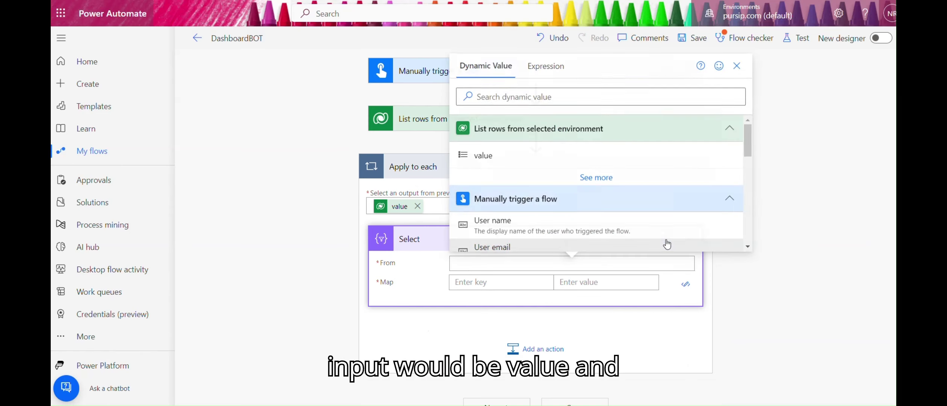
pyautogui.click(503, 154)
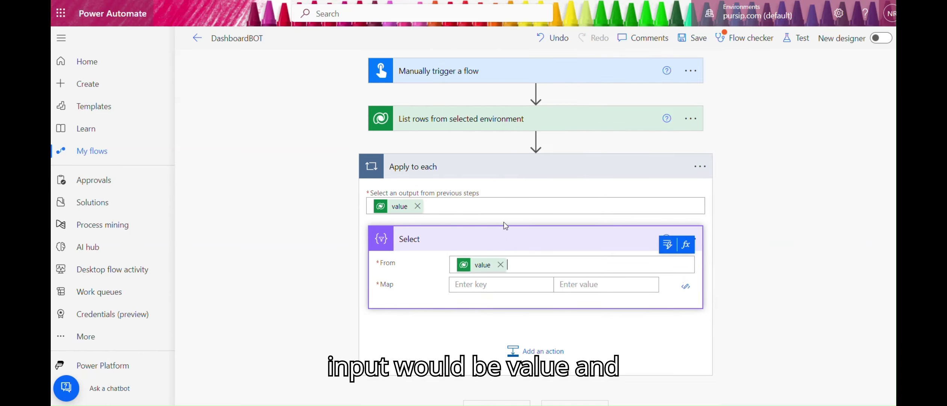
pyautogui.click(488, 285)
pyautogui.write('Processname')
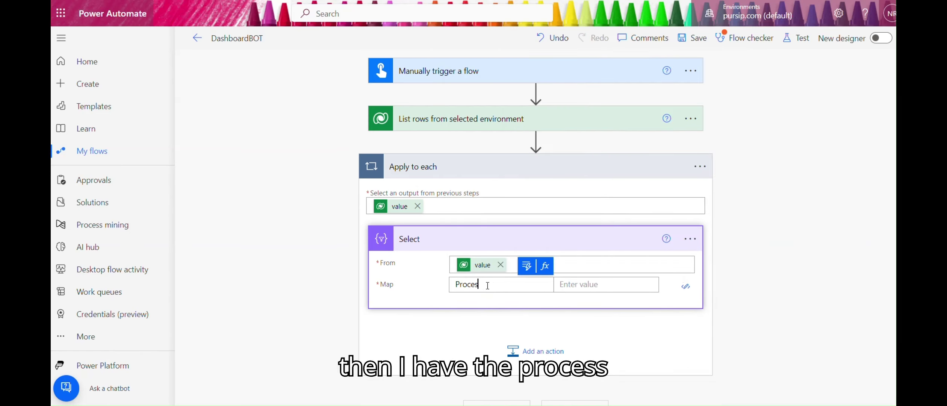
pyautogui.click(589, 285)
# Step: Add a Startdate key to the Select map and assign it the Started On dynamic value
pyautogui.click(494, 301)
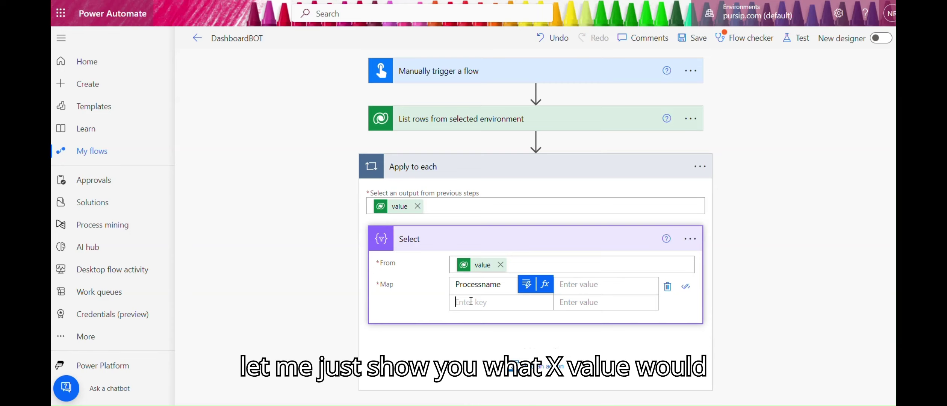
pyautogui.write('Startdate')
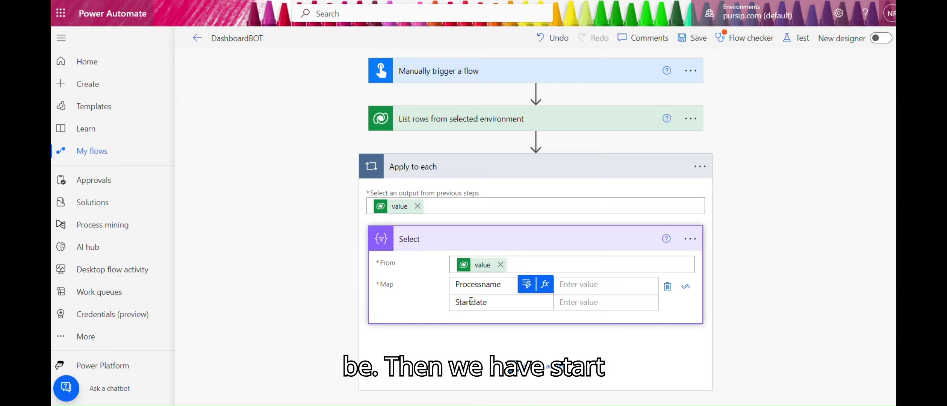
pyautogui.click(574, 302)
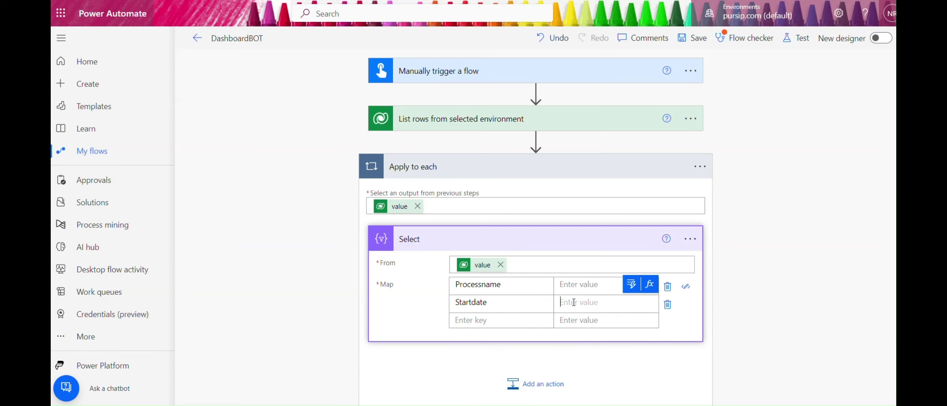
pyautogui.click(632, 285)
pyautogui.click(615, 97)
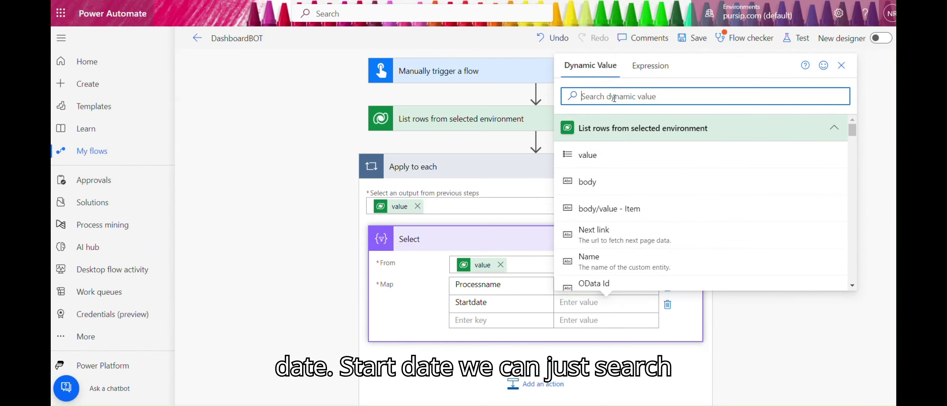
pyautogui.write('start')
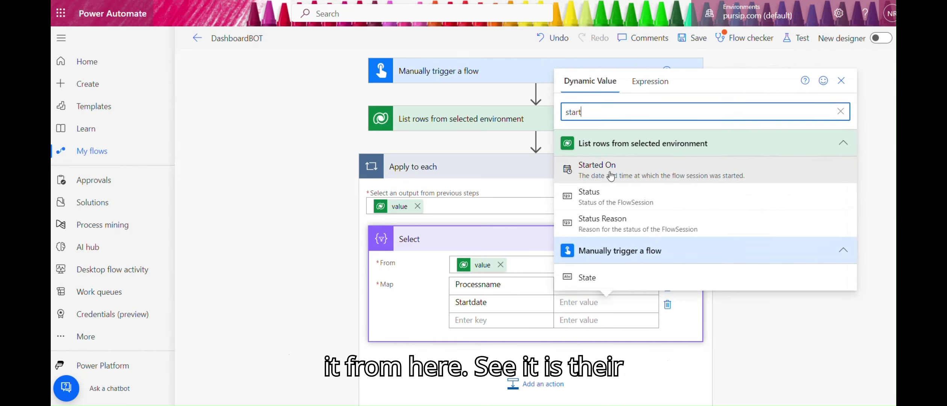
pyautogui.click(626, 168)
# Step: Add a Status key to the Select map and assign it the Status dynamic value from List rows
pyautogui.click(492, 324)
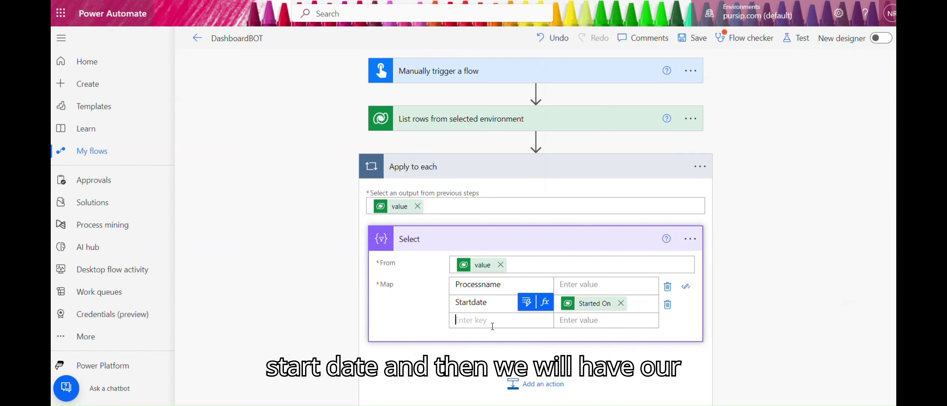
pyautogui.write('Status')
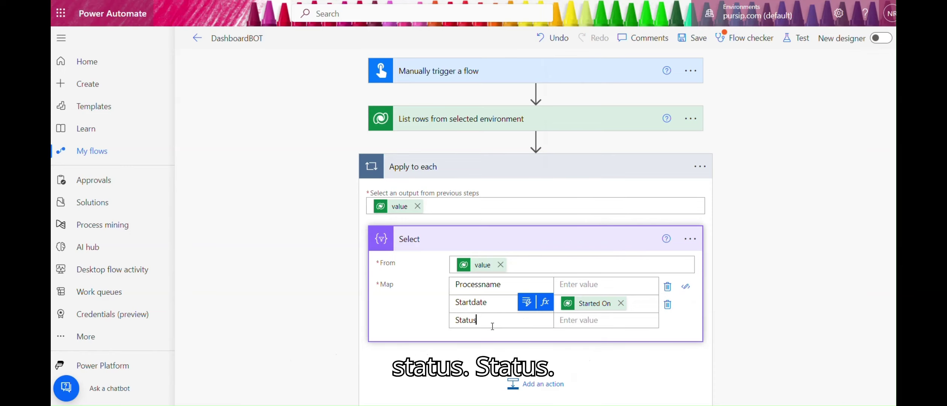
pyautogui.click(573, 322)
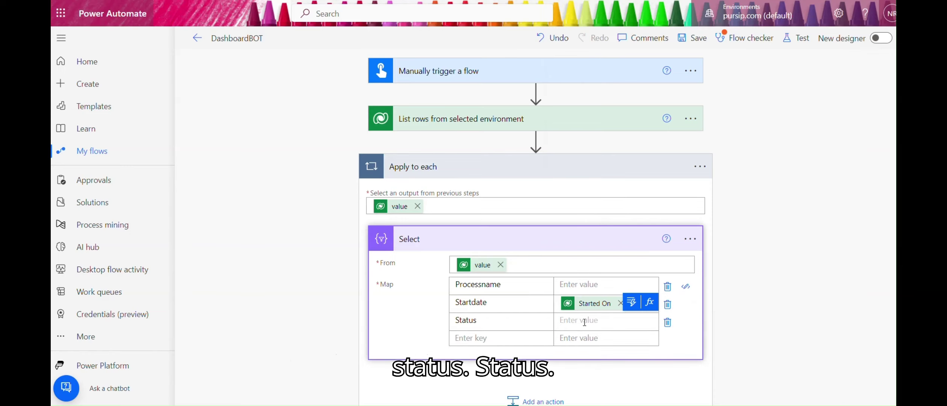
pyautogui.click(631, 302)
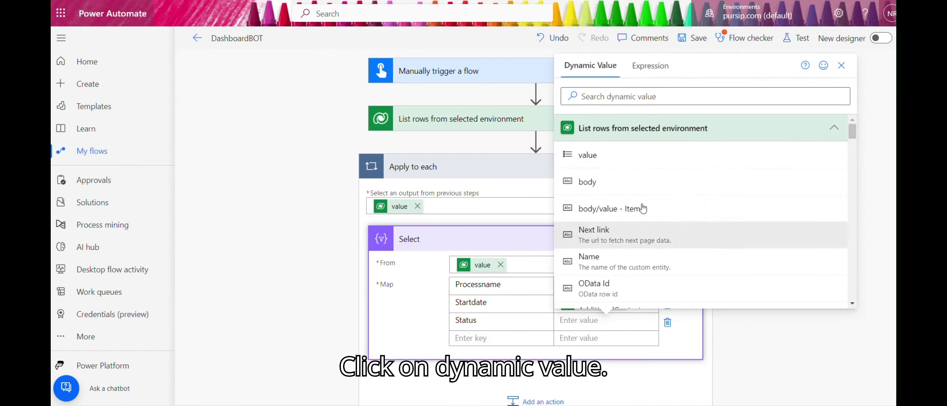
pyautogui.click(635, 96)
pyautogui.write('status')
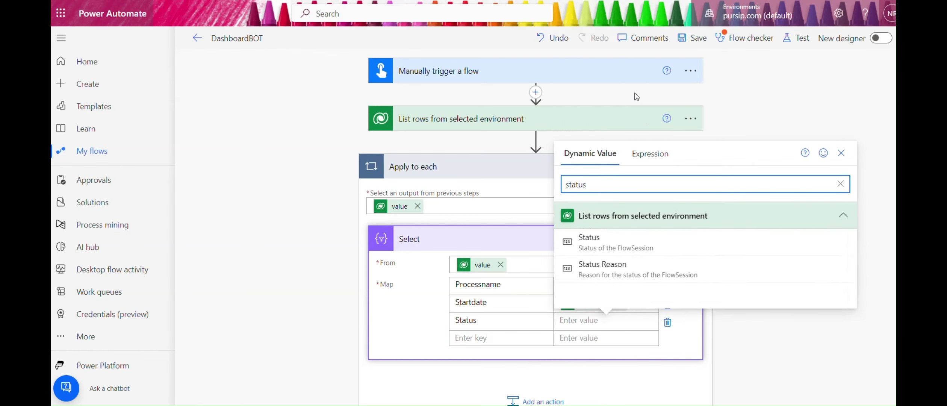
pyautogui.click(609, 242)
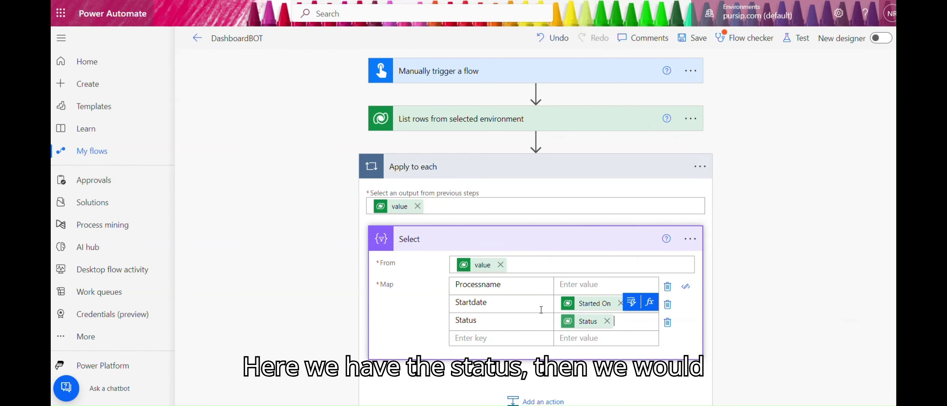
# Step: Add an Error key to the Select map and assign it the ErrorDetails dynamic value
pyautogui.click(497, 338)
pyautogui.write('Error')
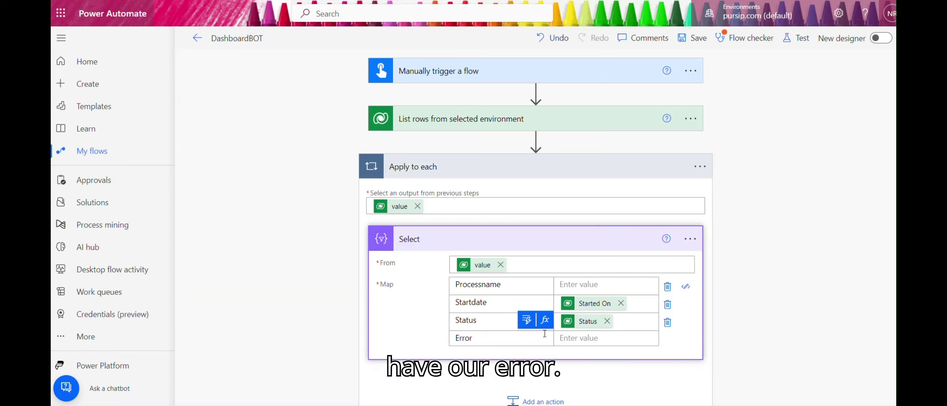
pyautogui.click(582, 334)
pyautogui.click(632, 324)
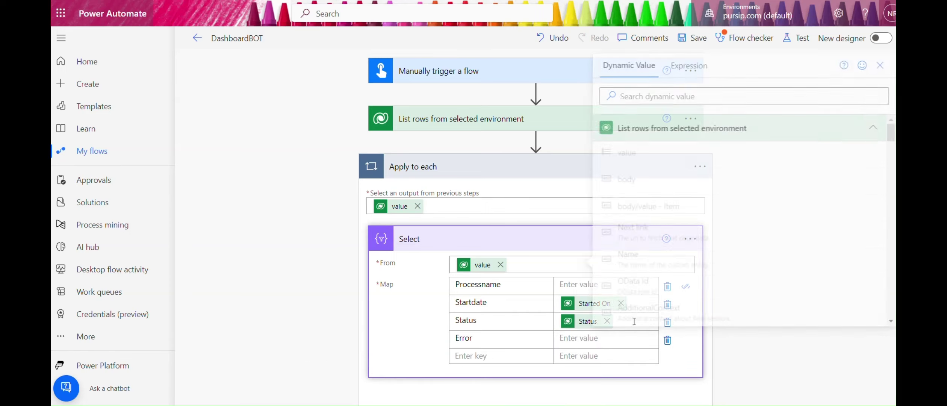
pyautogui.click(624, 98)
pyautogui.write('error')
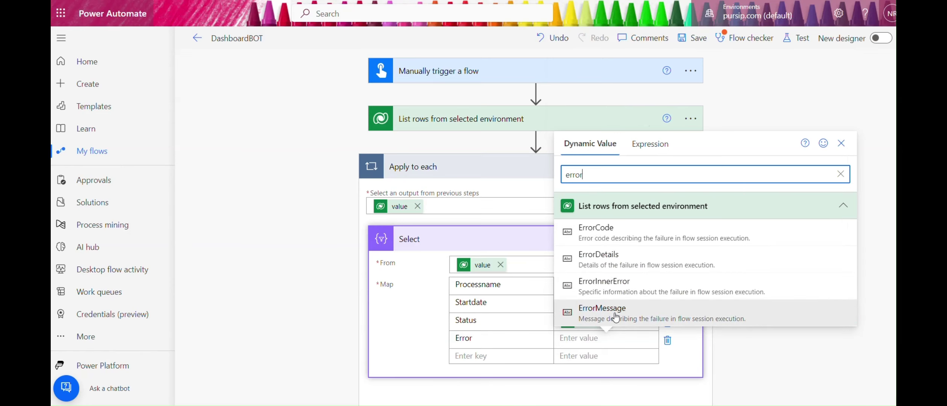
pyautogui.click(613, 262)
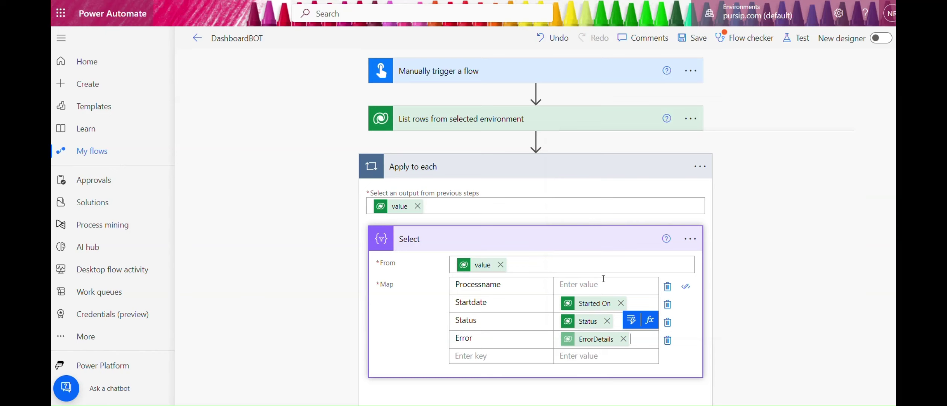
# Step: Add an ErrorMessage key to the Select map and assign it the ErrorMessage dynamic value
pyautogui.click(493, 357)
pyautogui.write('ErrorMes')
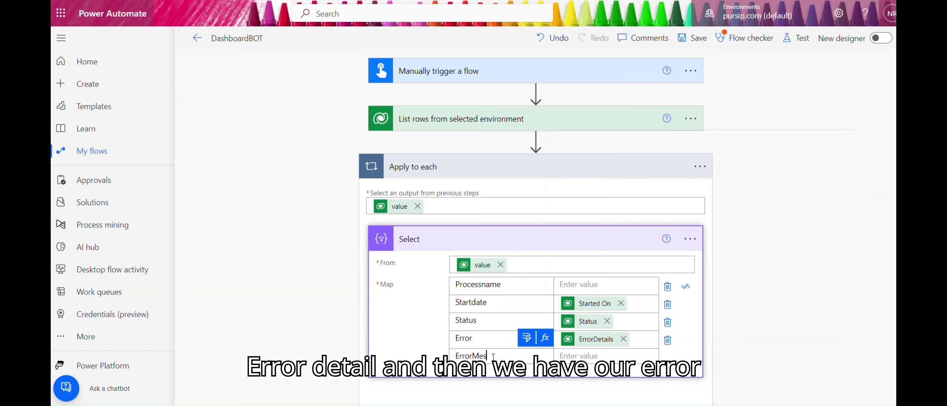
pyautogui.write('sage')
pyautogui.click(576, 356)
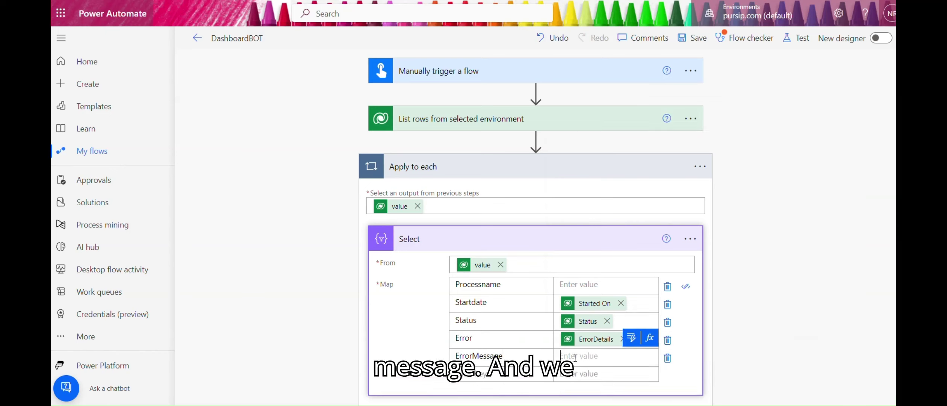
pyautogui.click(632, 338)
pyautogui.write('error')
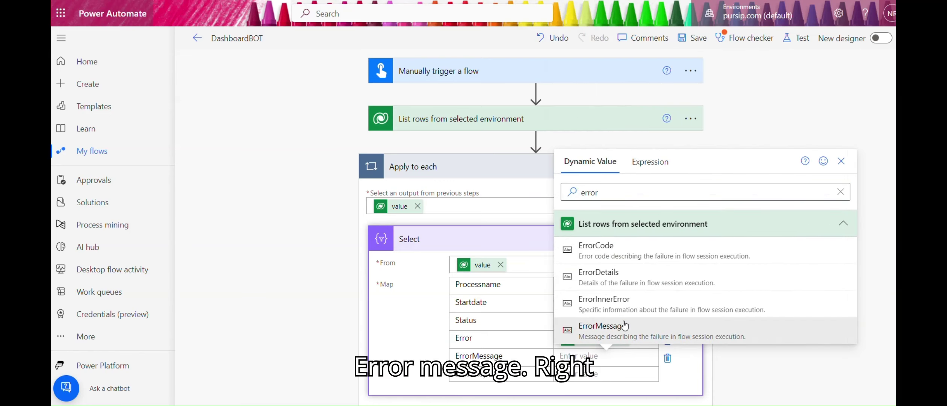
pyautogui.click(628, 326)
# Step: Search the dynamic values for "regar" to fill the Processname value in the Select map
pyautogui.scroll(-2, 583, 225)
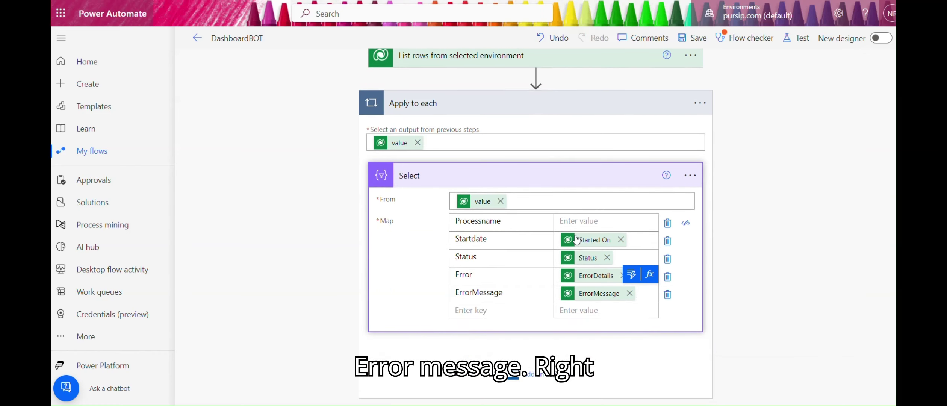
pyautogui.click(583, 222)
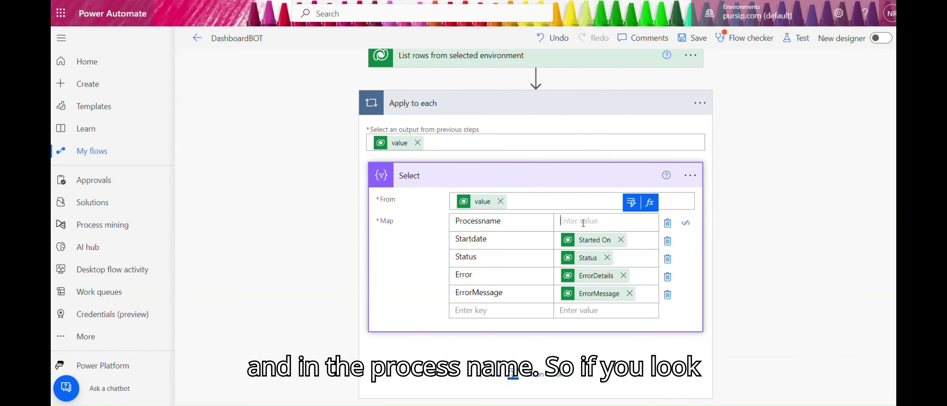
pyautogui.click(631, 203)
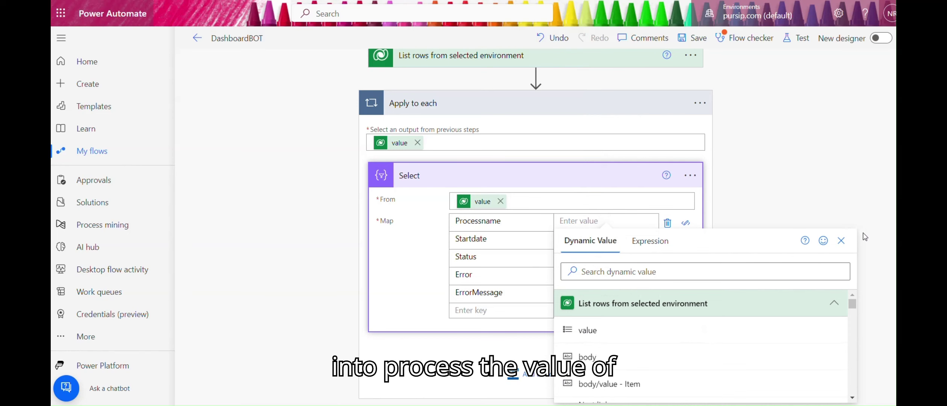
pyautogui.scroll(-1, 887, 274)
pyautogui.click(673, 228)
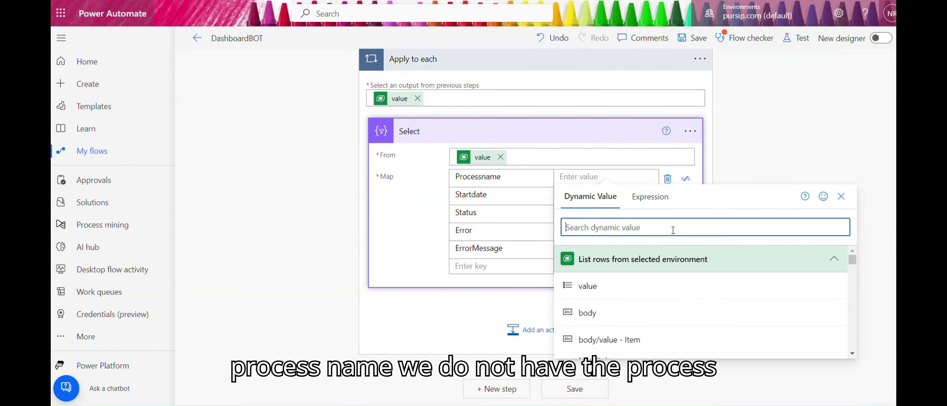
pyautogui.write('regar')
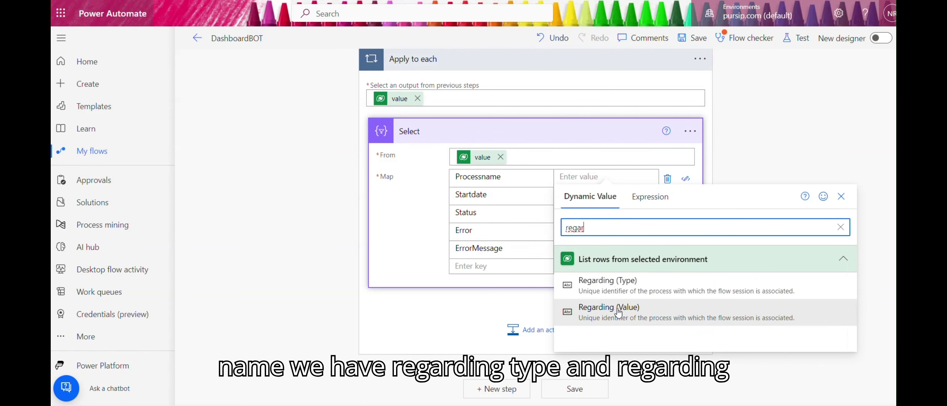
pyautogui.hotkey('alt', 'Tab')
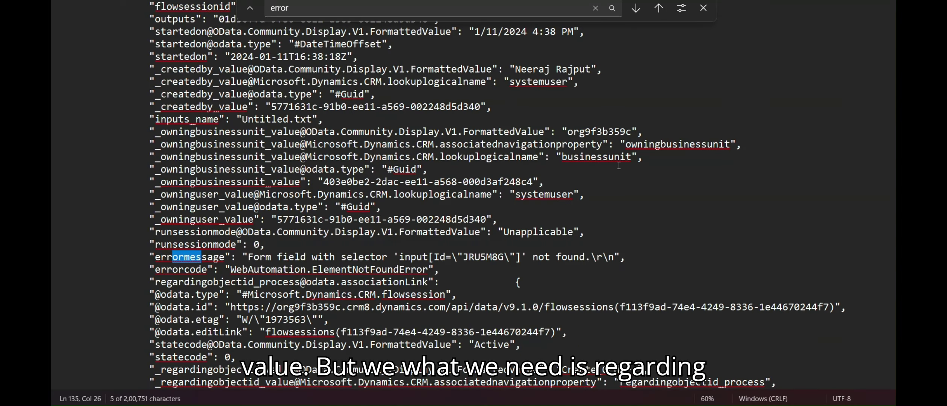
pyautogui.click(220, 220)
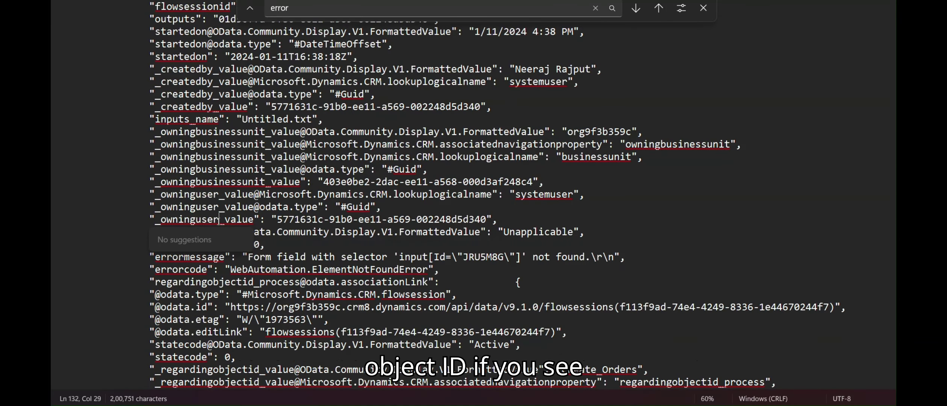
pyautogui.click(180, 132)
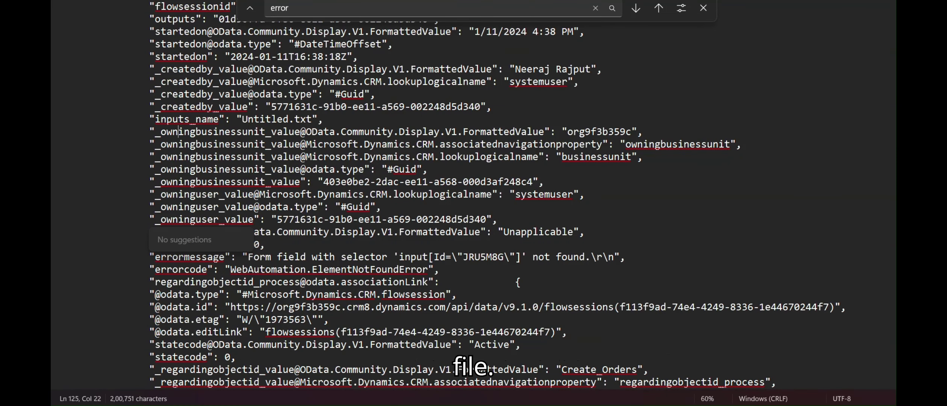
pyautogui.scroll(20, 880, 43)
pyautogui.click(703, 9)
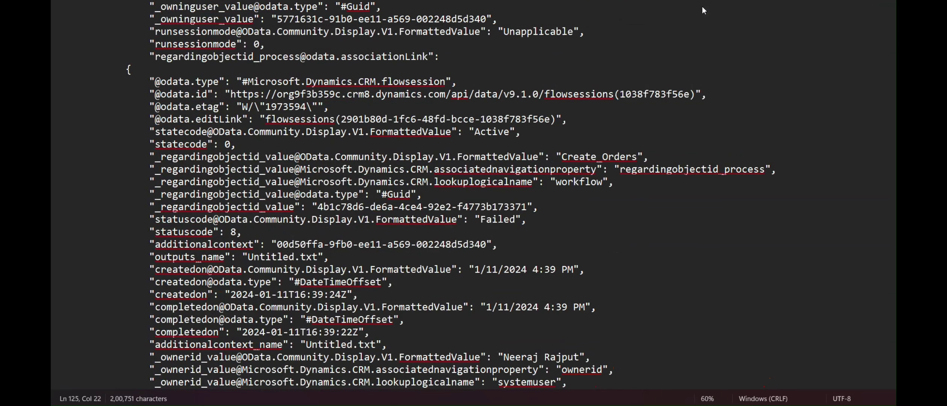
pyautogui.click(521, 96)
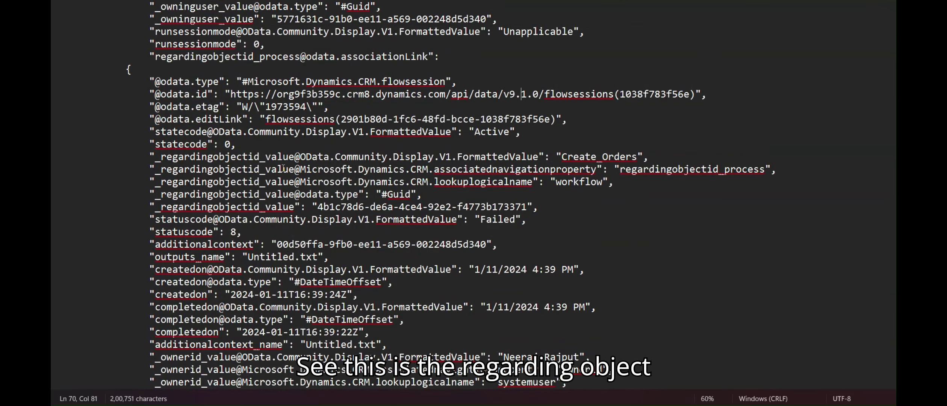
pyautogui.moveTo(295, 158); pyautogui.dragTo(161, 163)
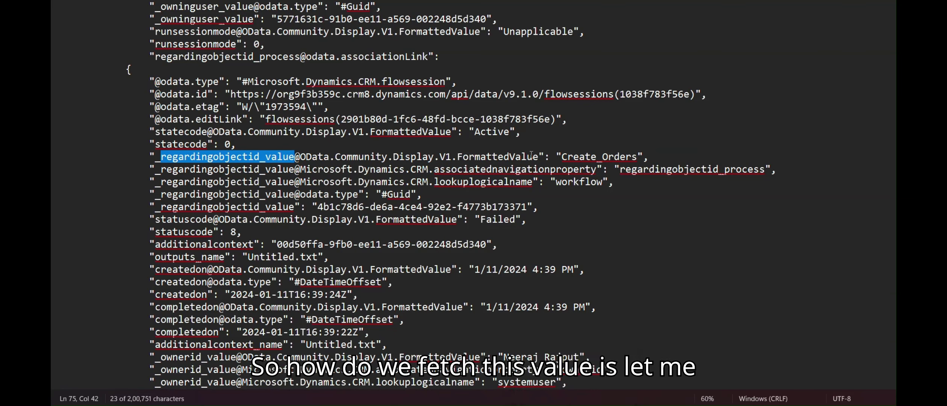
pyautogui.moveTo(540, 155); pyautogui.dragTo(160, 158)
pyautogui.hotkey('ctrl', 'c')
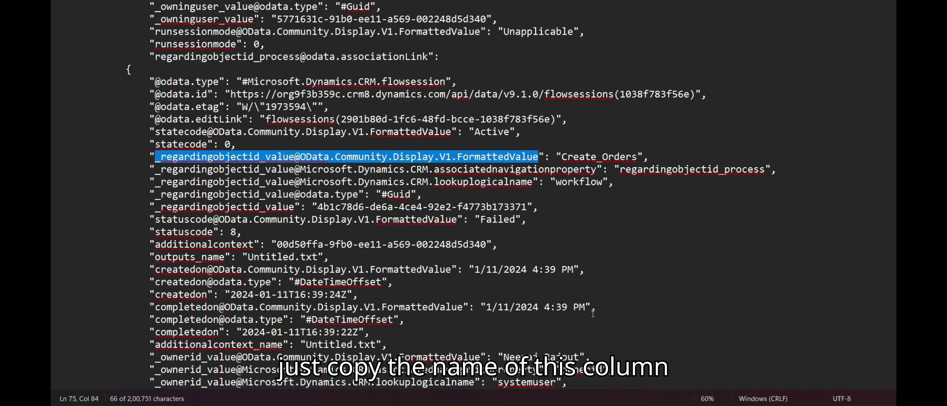
# Step: Back in Power Automate, begin an expression for the Processname value with the Current item of Apply to each
pyautogui.click(598, 405)
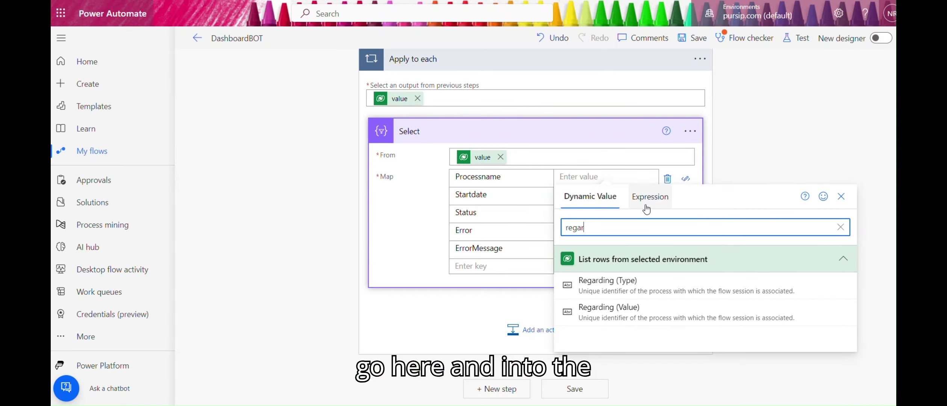
pyautogui.click(646, 206)
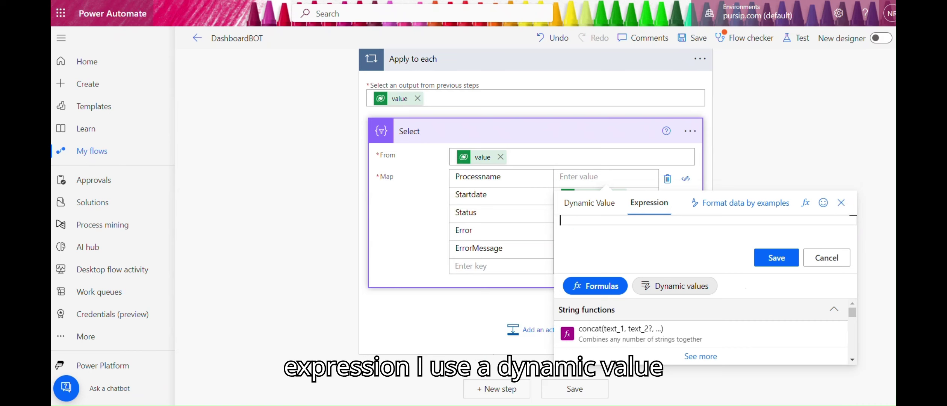
pyautogui.click(707, 286)
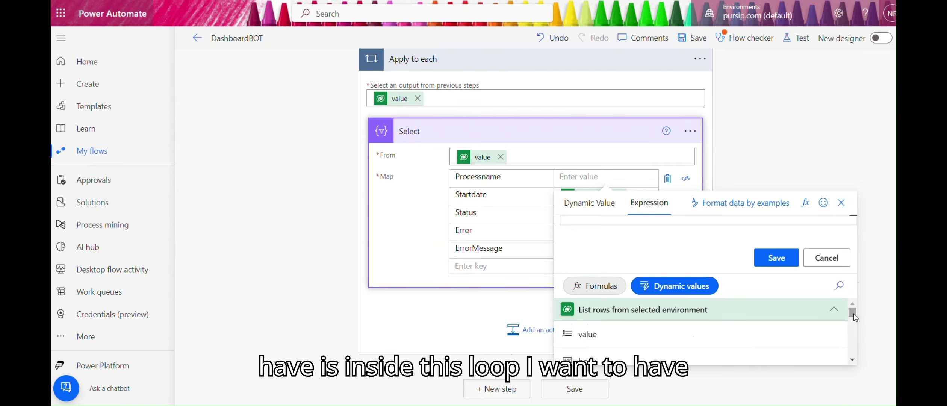
pyautogui.moveTo(854, 315); pyautogui.dragTo(854, 359)
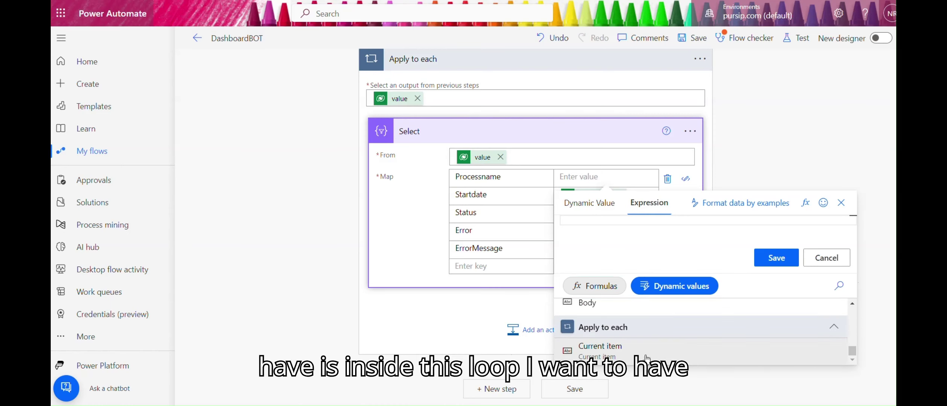
pyautogui.click(624, 353)
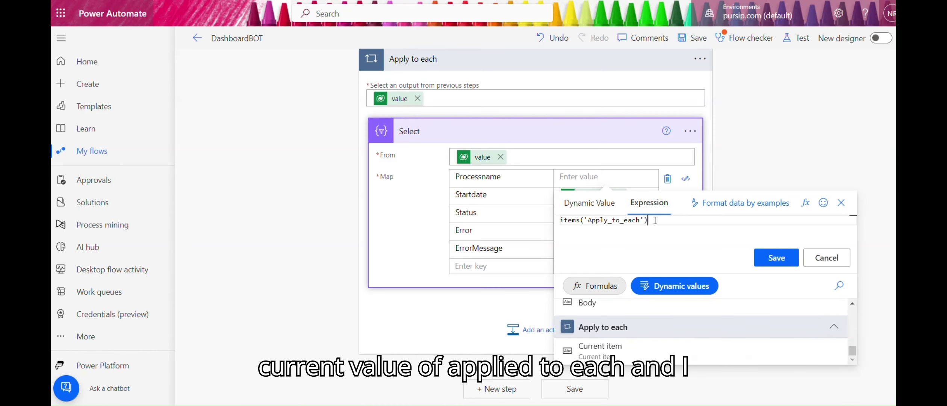
pyautogui.write('[')
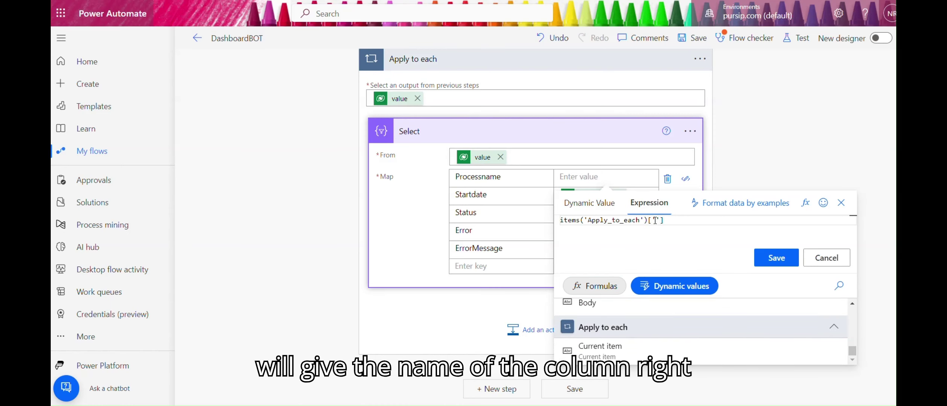
pyautogui.write("'")
pyautogui.hotkey('ctrl', 'v')
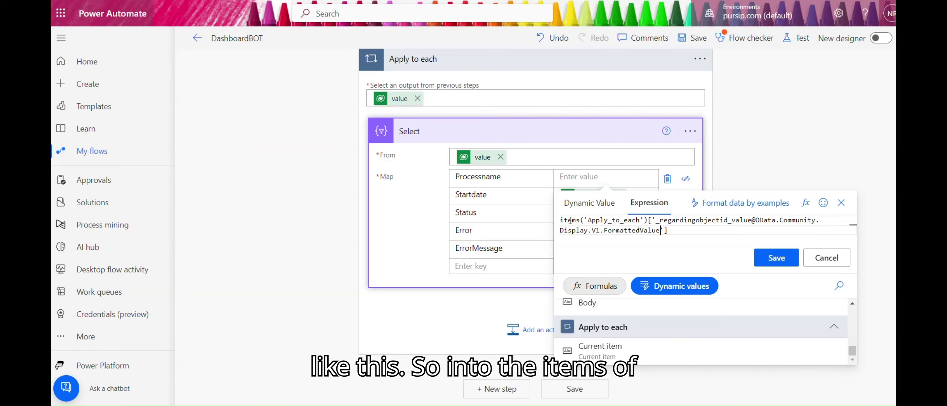
pyautogui.moveTo(656, 220)
pyautogui.mouseDown()
pyautogui.moveTo(753, 221)
pyautogui.moveTo(659, 230)
pyautogui.mouseUp()
pyautogui.click(776, 259)
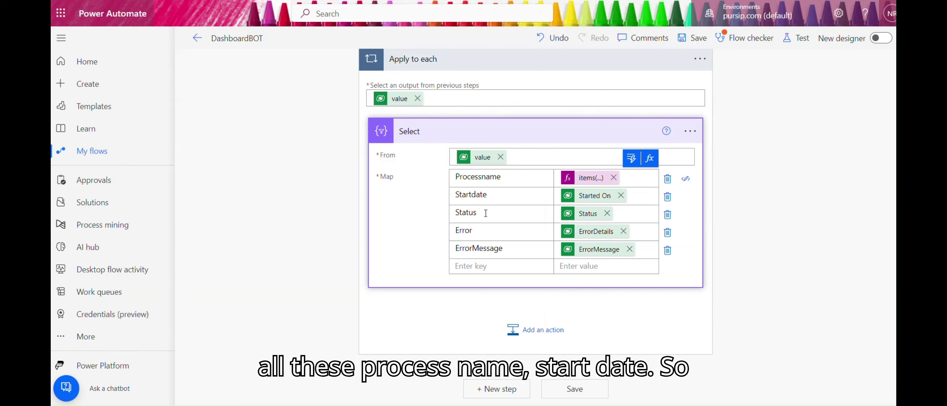
pyautogui.moveTo(457, 177); pyautogui.dragTo(472, 241)
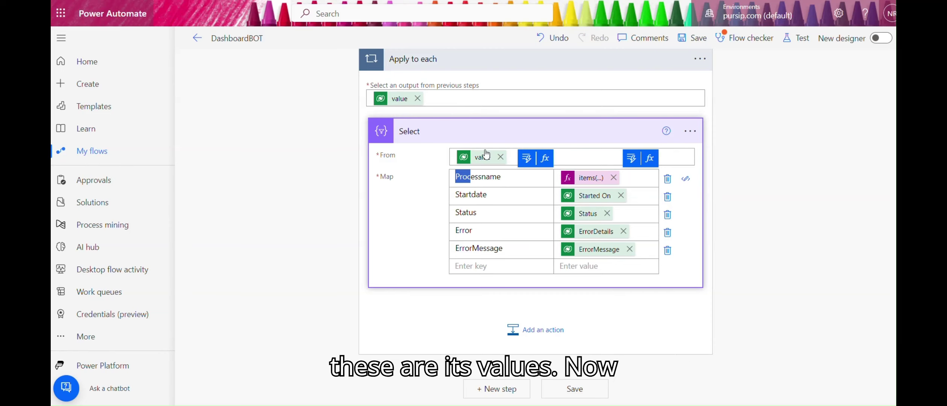
pyautogui.click(457, 133)
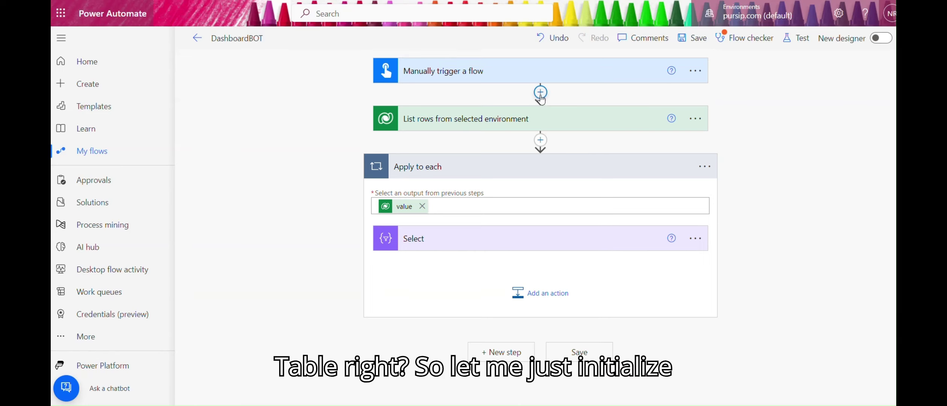
# Step: Insert an Initialize variable action between the manual trigger and List rows from selected environment
pyautogui.click(540, 93)
pyautogui.click(537, 109)
pyautogui.write('initi')
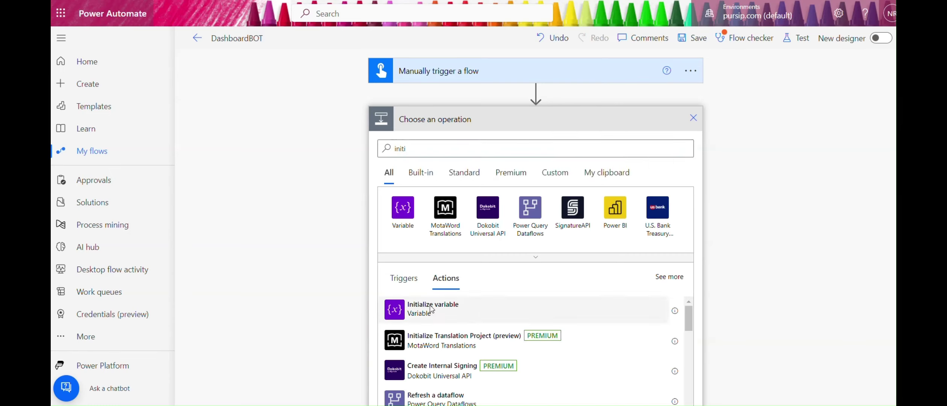
pyautogui.click(433, 305)
# Step: Name the new variable CSVTable and set its type to Array
pyautogui.click(484, 142)
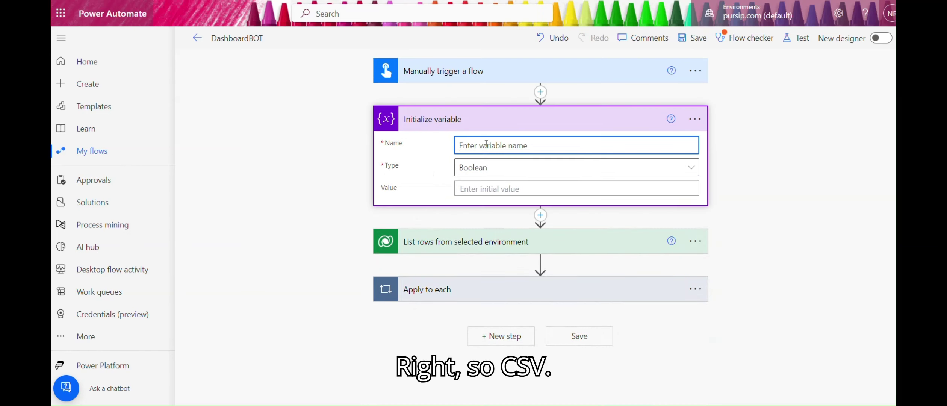
pyautogui.write('CSVTable')
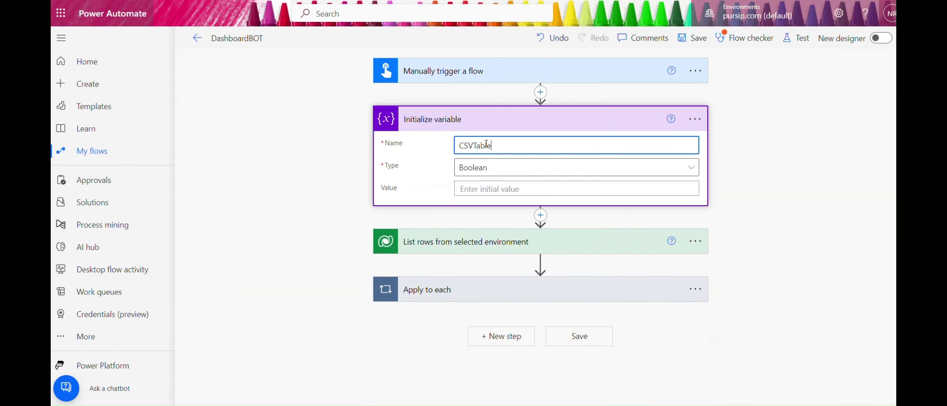
pyautogui.click(524, 176)
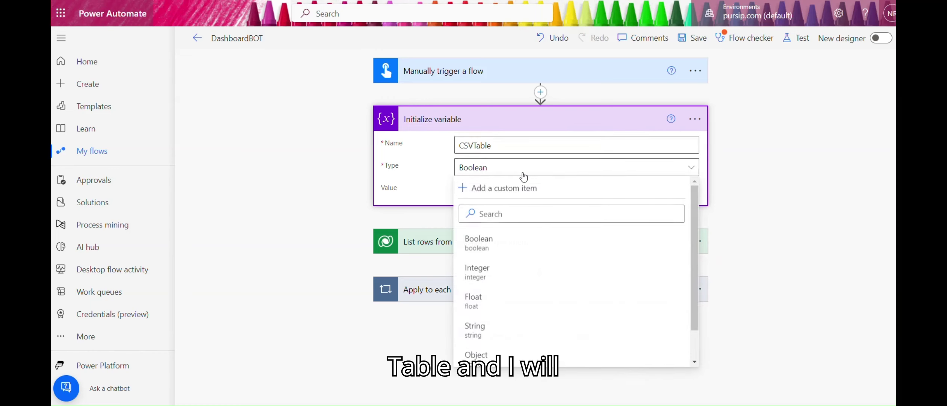
pyautogui.click(514, 211)
pyautogui.write('a')
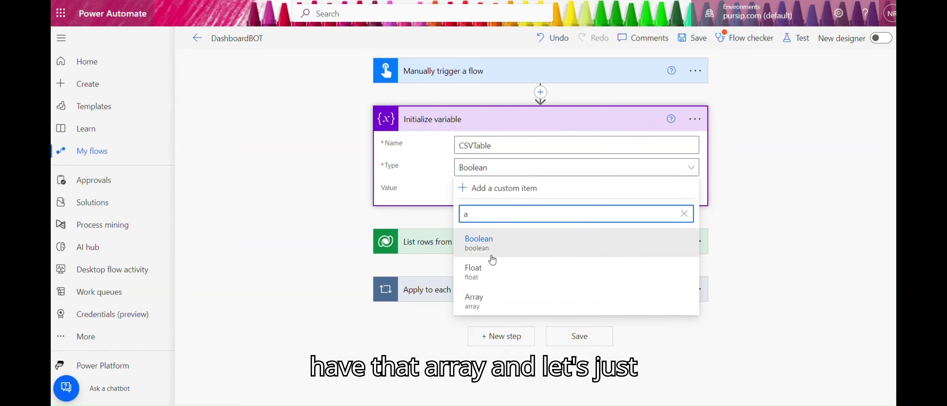
pyautogui.click(475, 297)
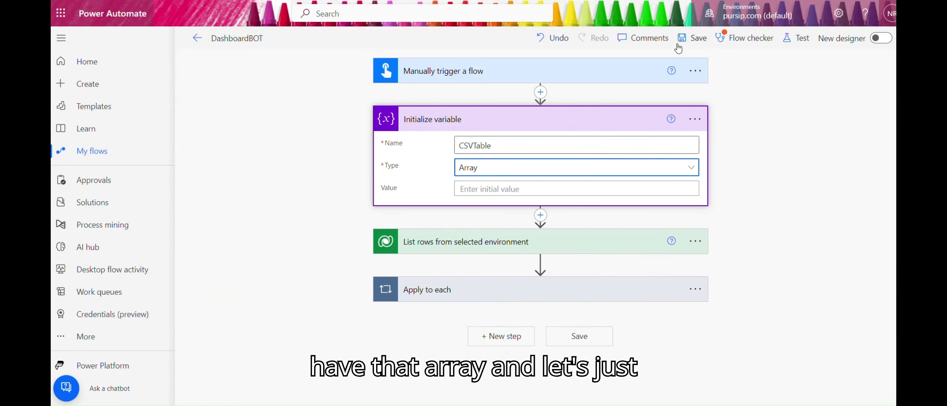
# Step: Save the flow and expand the Apply to each loop, dismissing the Flow checker
pyautogui.click(693, 38)
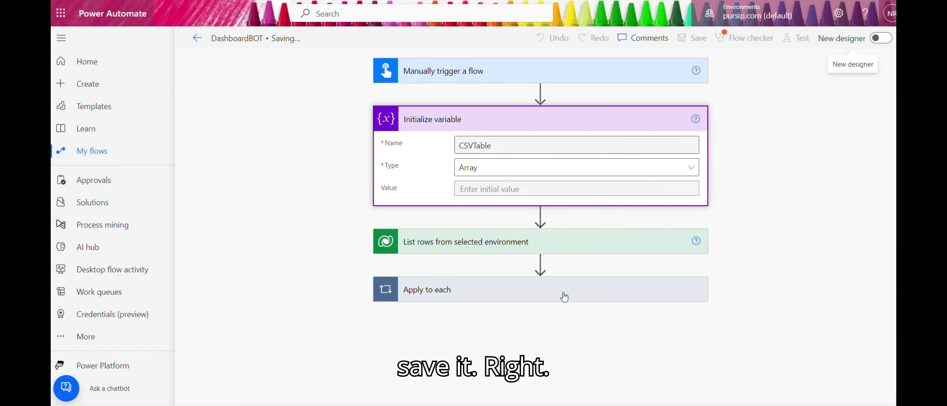
pyautogui.click(520, 289)
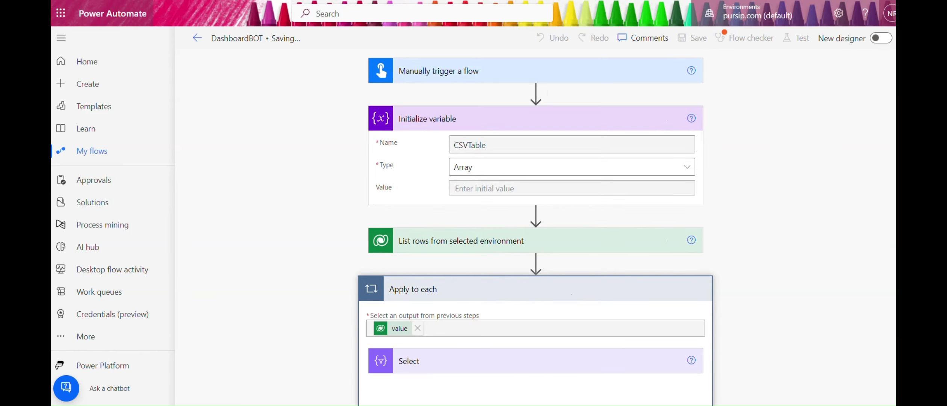
pyautogui.scroll(-1, 879, 321)
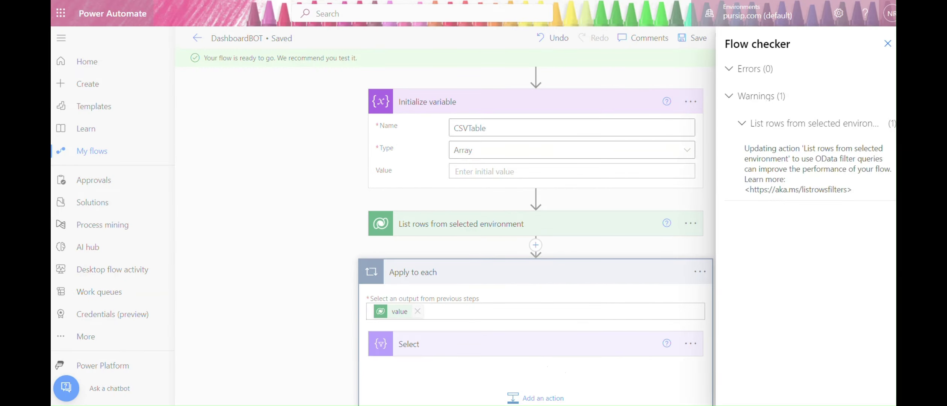
pyautogui.click(888, 44)
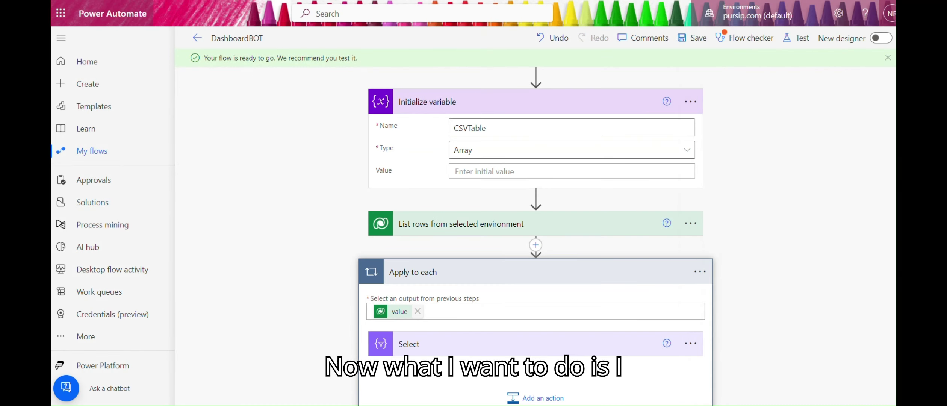
# Step: Add a Compose data operation after the Select action inside the Apply to each loop
pyautogui.scroll(-2, 536, 263)
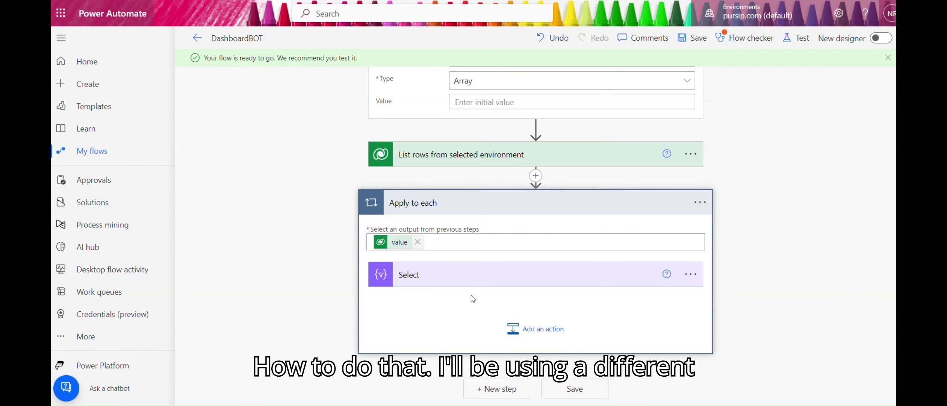
pyautogui.click(537, 329)
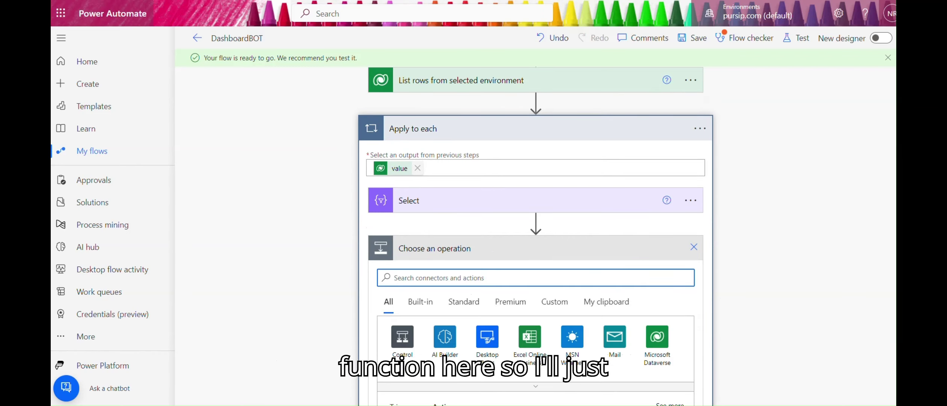
pyautogui.scroll(-1, 557, 178)
pyautogui.write('compose')
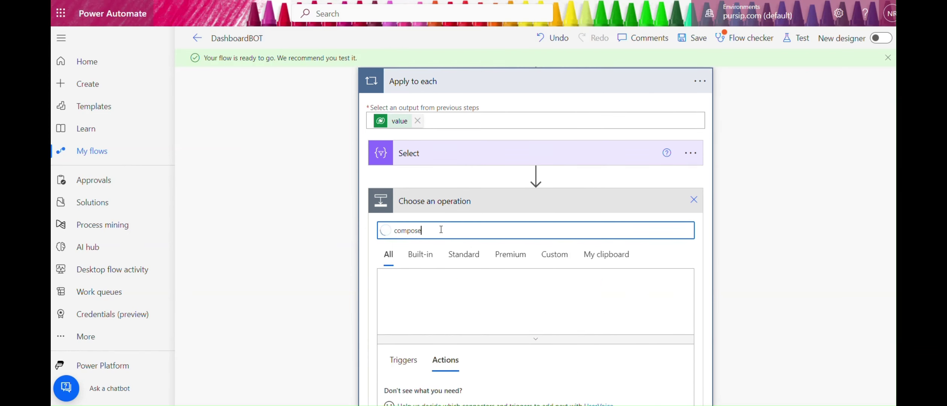
pyautogui.scroll(-2, 865, 221)
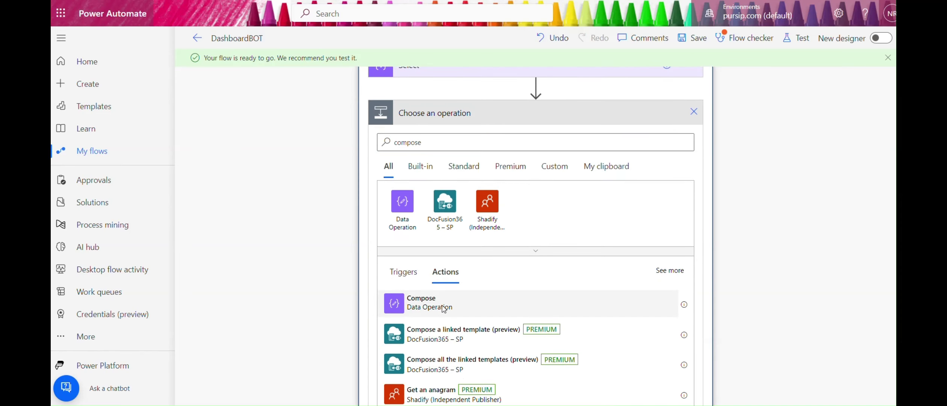
pyautogui.click(420, 311)
# Step: Start an expression for the Compose inputs with the function name union and list the dynamic values available for it
pyautogui.click(498, 269)
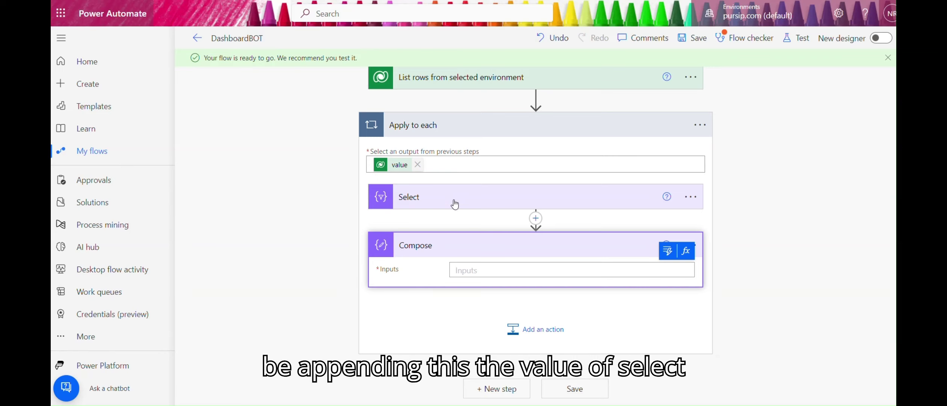
pyautogui.scroll(2, 456, 109)
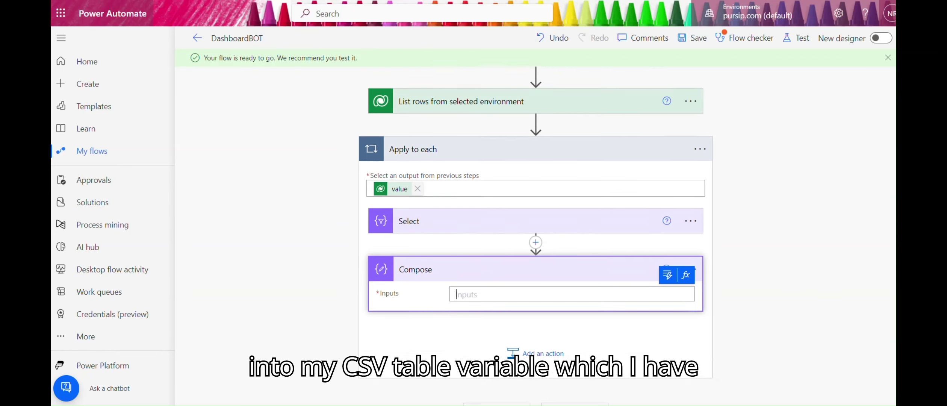
pyautogui.scroll(-2, 535, 225)
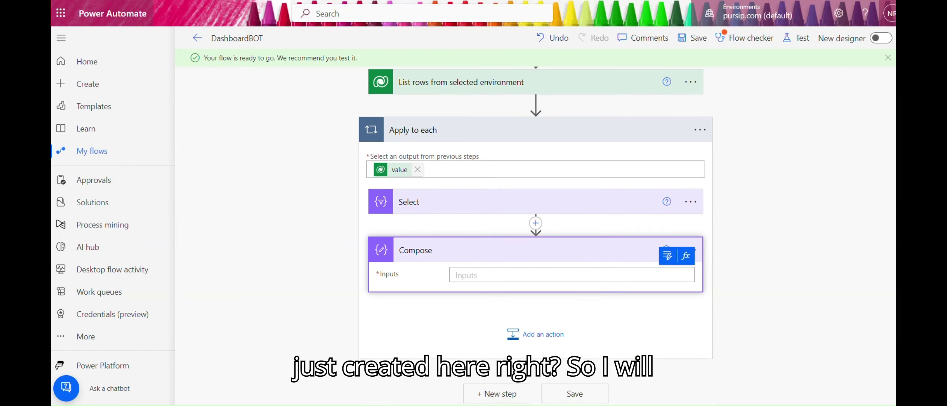
pyautogui.click(671, 256)
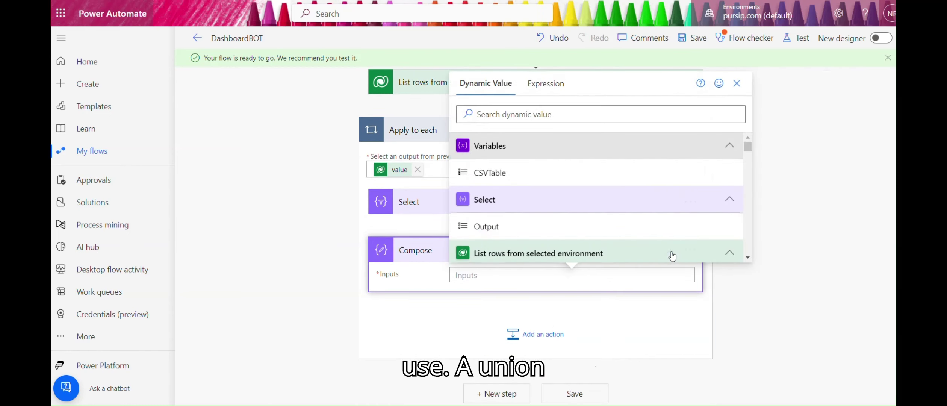
pyautogui.click(550, 88)
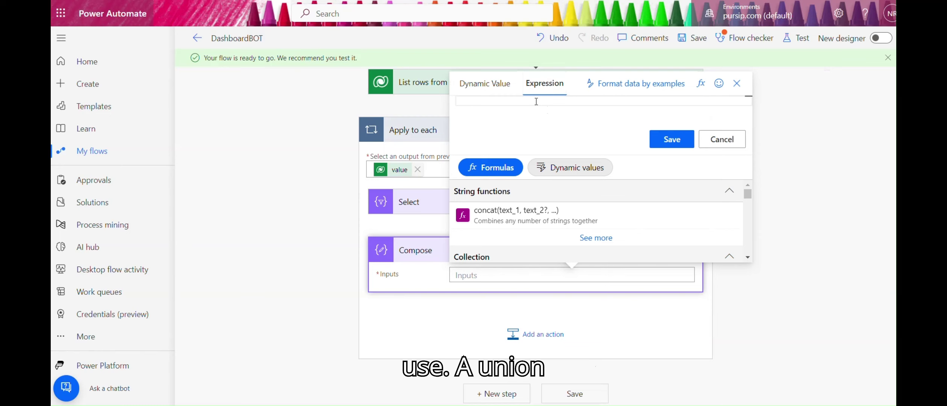
pyautogui.write('un')
pyautogui.press('Return')
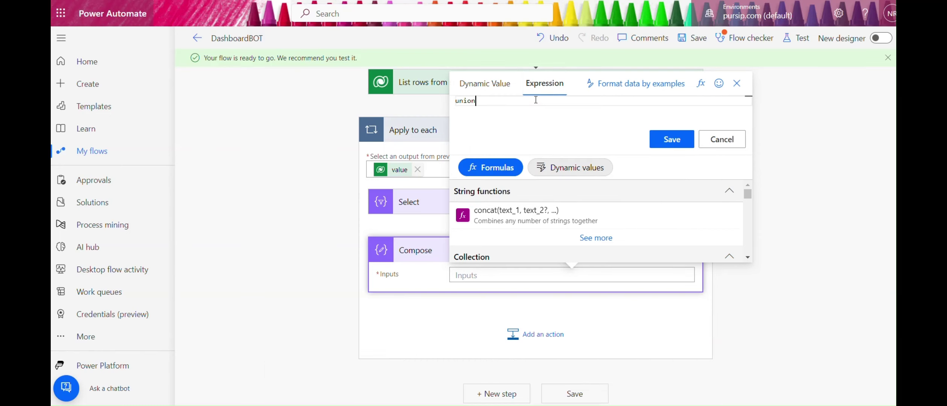
pyautogui.click(571, 173)
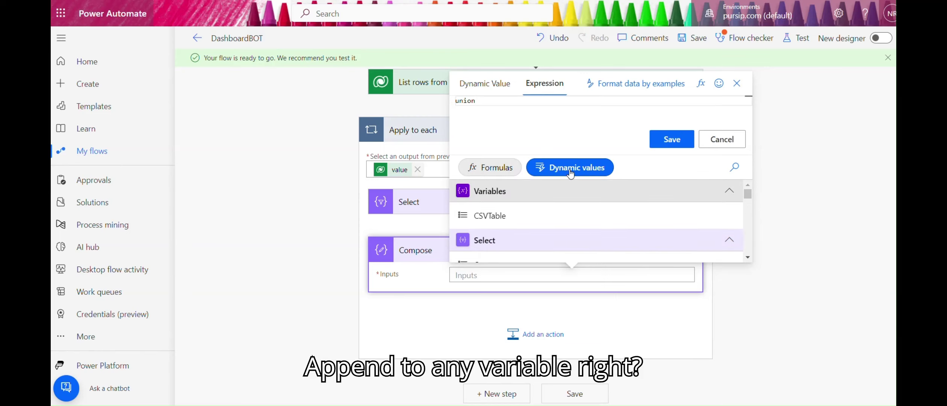
pyautogui.click(514, 222)
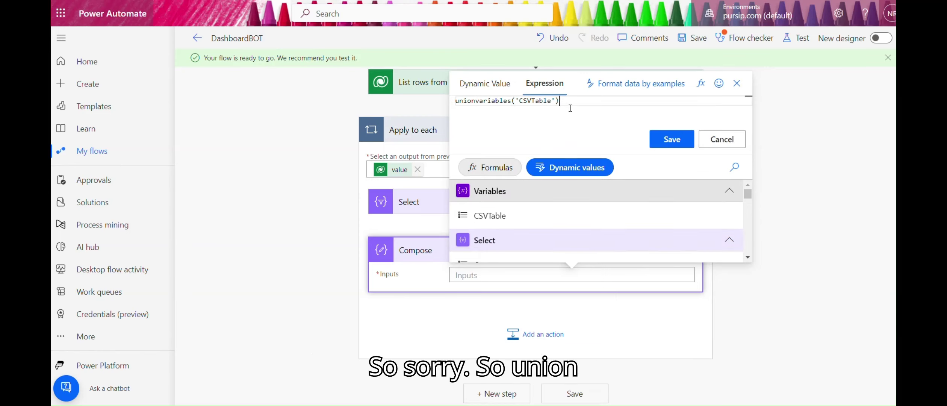
pyautogui.press('BackSpace')
pyautogui.press('BackSpace')
pyautogui.press('BackSpace')
pyautogui.press('BackSpace')
pyautogui.press('BackSpace')
pyautogui.press('BackSpace')
pyautogui.press('BackSpace')
pyautogui.press('BackSpace')
pyautogui.press('BackSpace')
pyautogui.press('BackSpace')
pyautogui.press('BackSpace')
pyautogui.press('BackSpace')
pyautogui.press('BackSpace')
pyautogui.press('BackSpace')
pyautogui.press('BackSpace')
pyautogui.press('BackSpace')
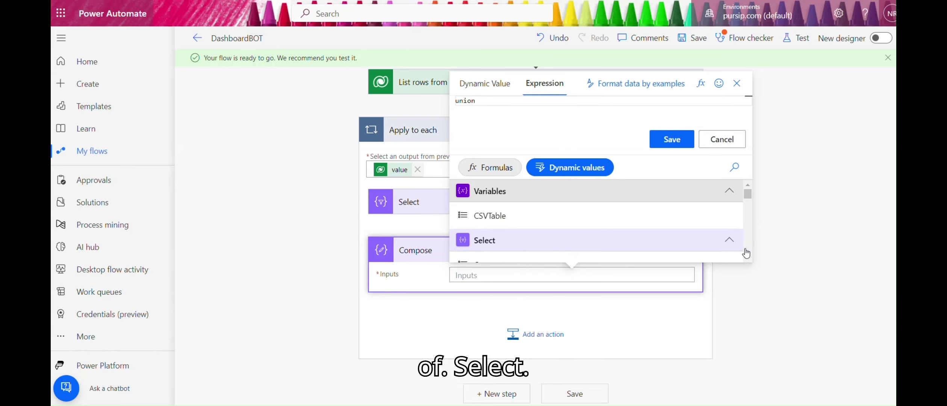
# Step: Complete the expression as union(body('Select'),variables('CSVTable')) and save it as the Compose inputs
pyautogui.scroll(-3, 750, 257)
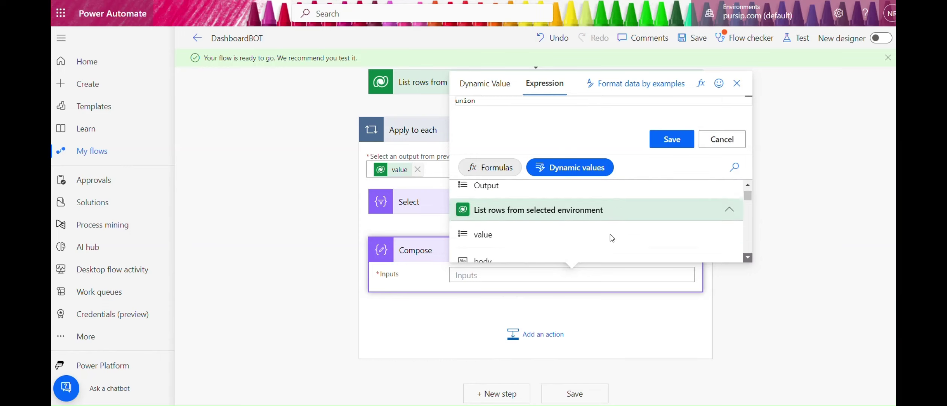
pyautogui.click(750, 186)
pyautogui.click(542, 198)
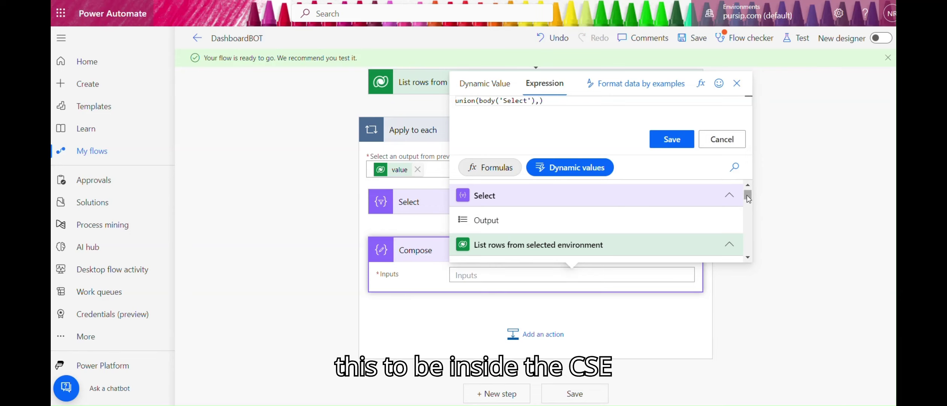
pyautogui.moveTo(748, 196); pyautogui.dragTo(747, 192)
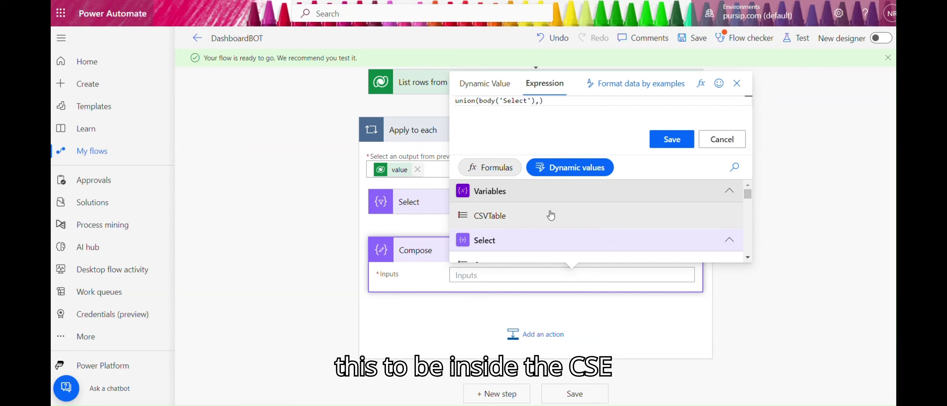
pyautogui.click(528, 221)
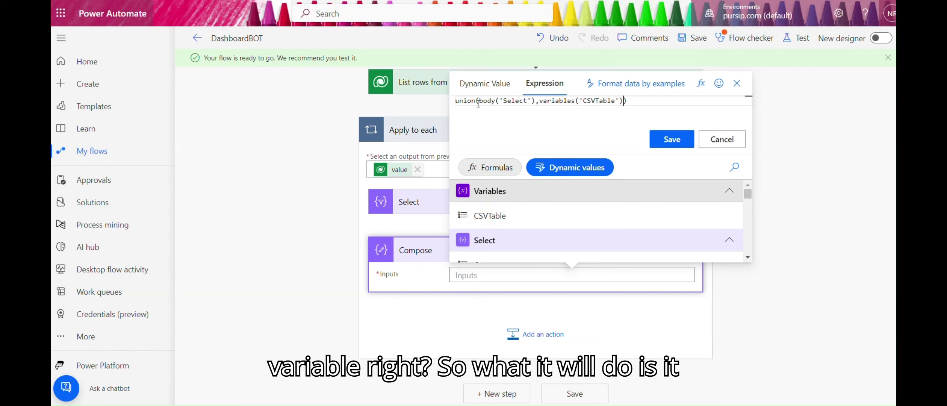
pyautogui.moveTo(477, 102); pyautogui.dragTo(627, 101)
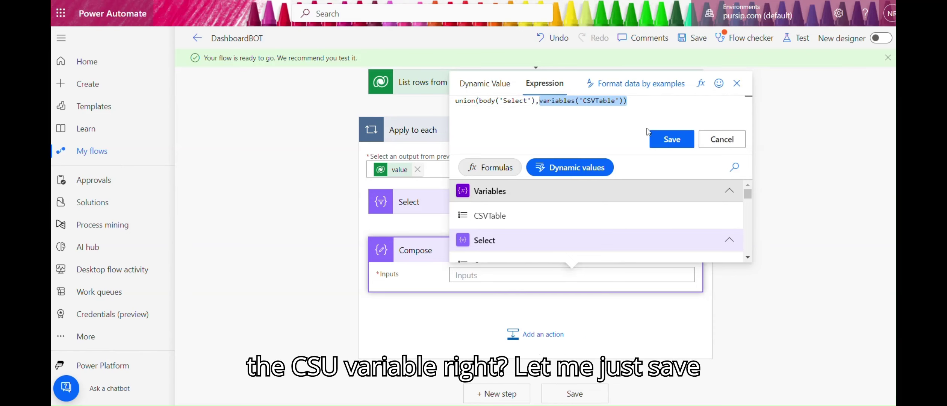
pyautogui.click(672, 142)
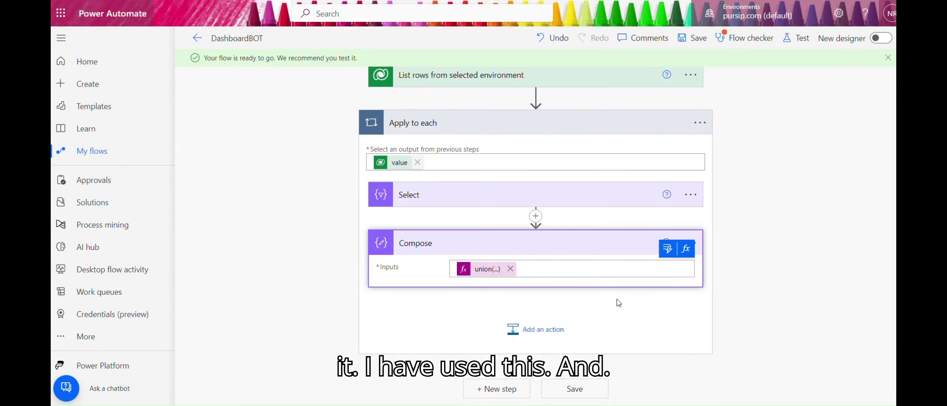
# Step: Add a Set variable action after Compose inside the Apply to each loop
pyautogui.click(536, 330)
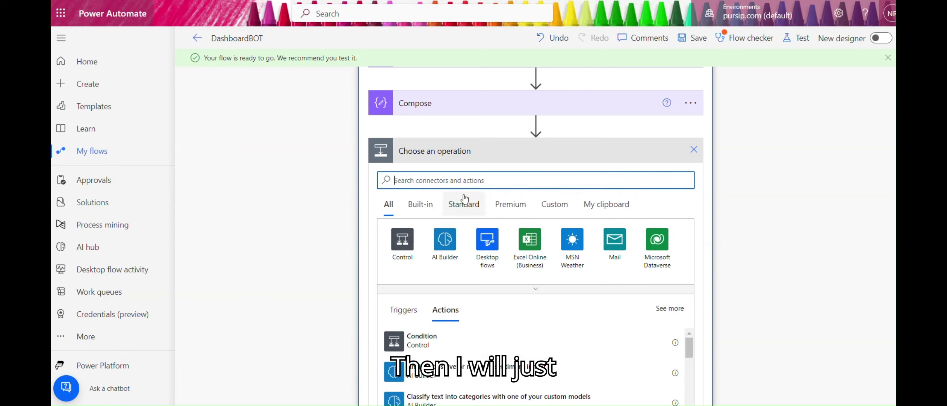
pyautogui.write('va')
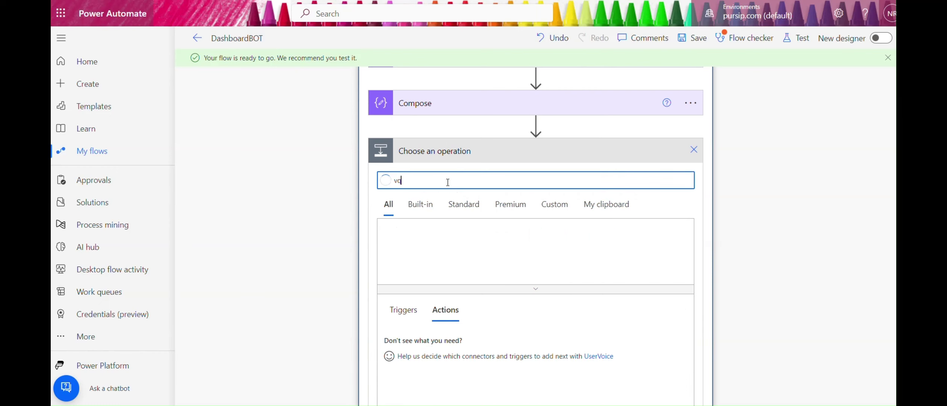
pyautogui.write('riable')
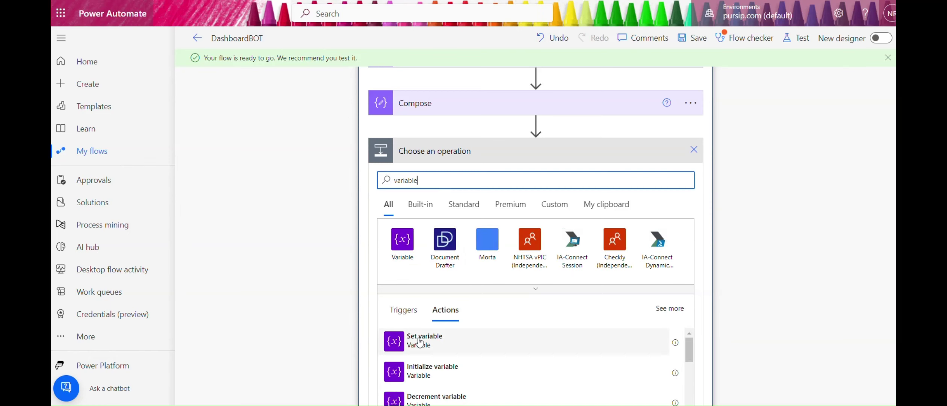
pyautogui.click(419, 341)
# Step: Set the Set variable action's name to CSVTable and its value to the Compose Outputs
pyautogui.click(505, 255)
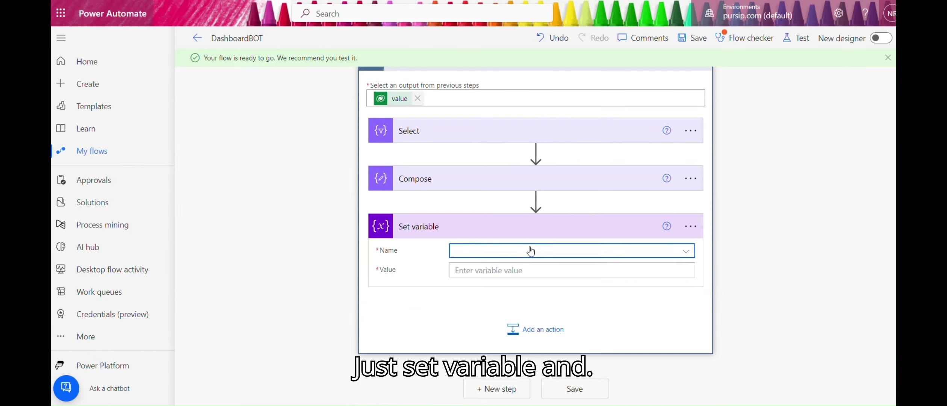
pyautogui.click(563, 256)
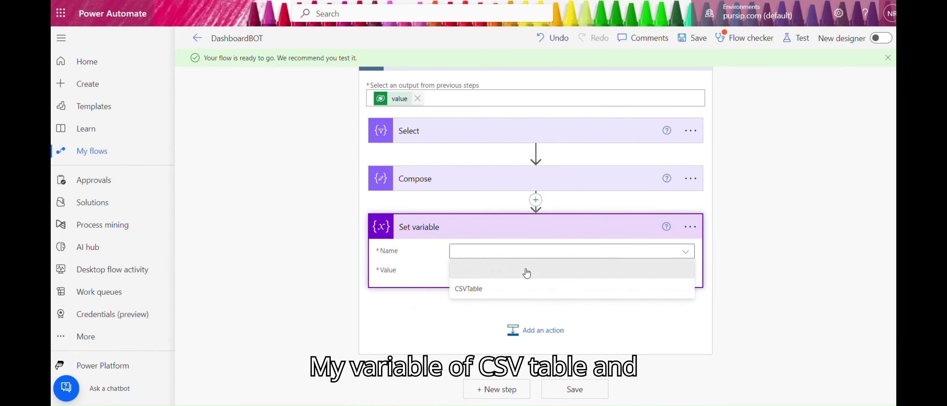
pyautogui.click(485, 291)
pyautogui.click(474, 271)
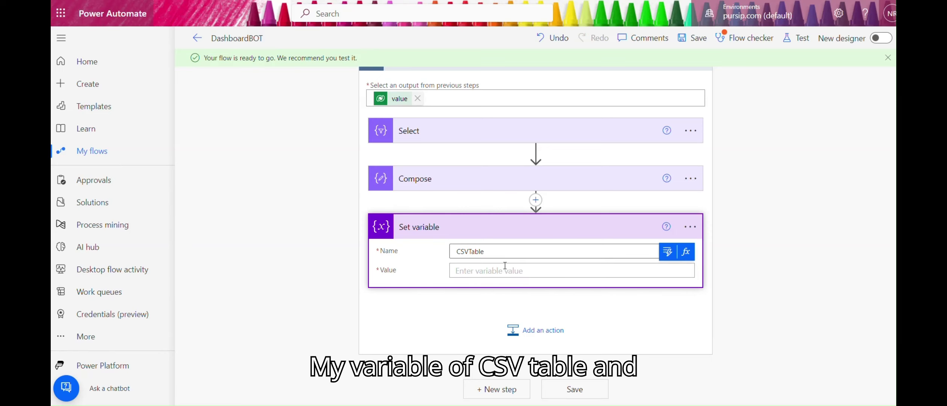
pyautogui.click(665, 253)
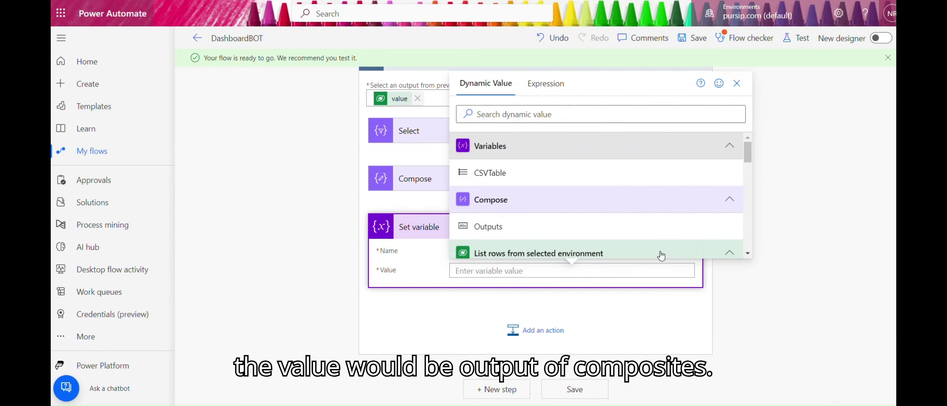
pyautogui.click(521, 227)
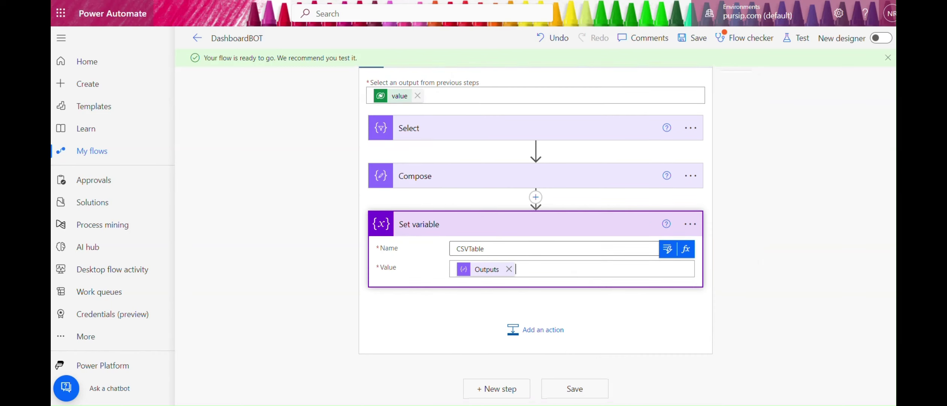
# Step: Save the flow and run it as a manual test, dismissing the Flow checker
pyautogui.scroll(4, 783, 94)
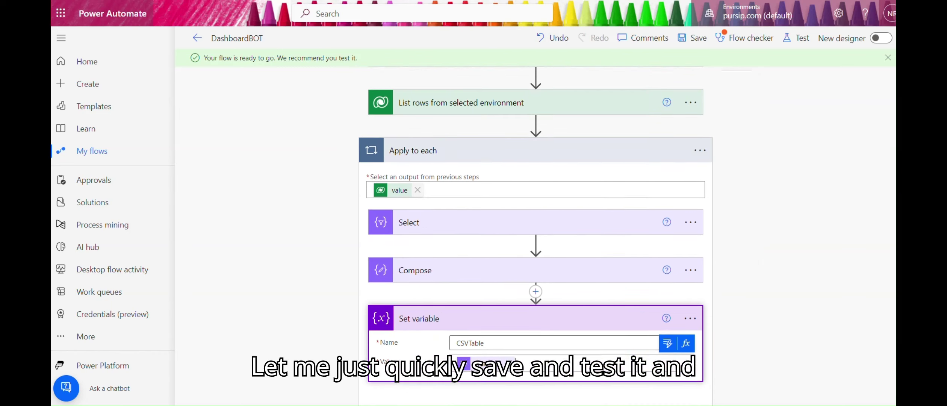
pyautogui.click(797, 37)
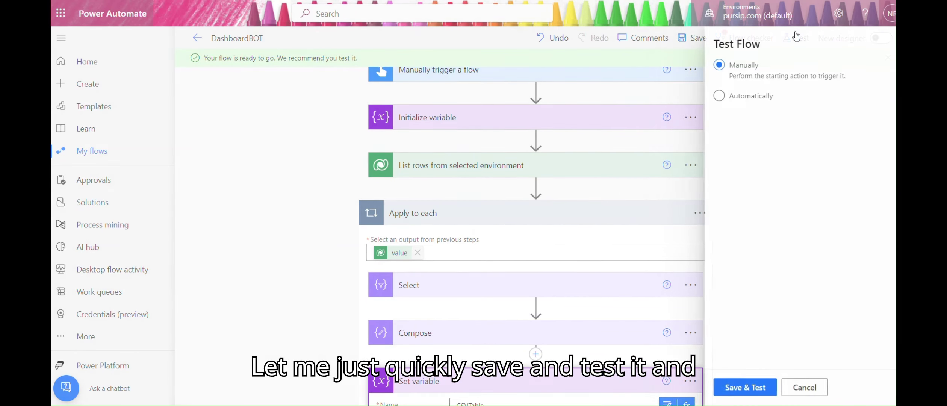
pyautogui.click(733, 389)
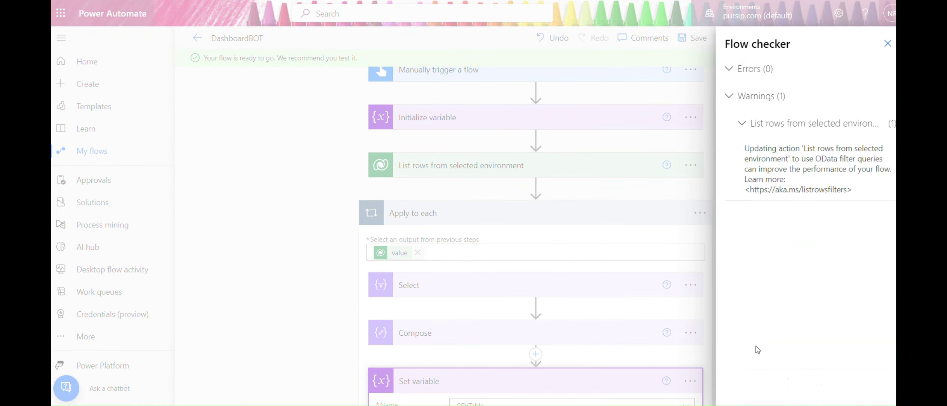
pyautogui.click(888, 44)
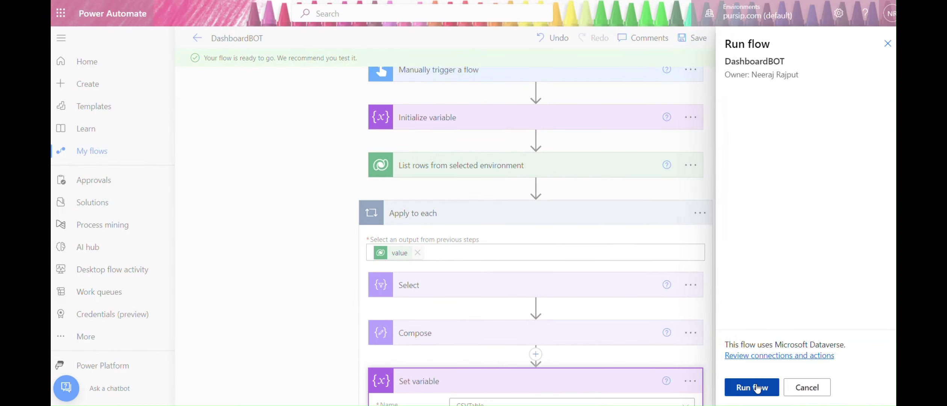
pyautogui.click(758, 388)
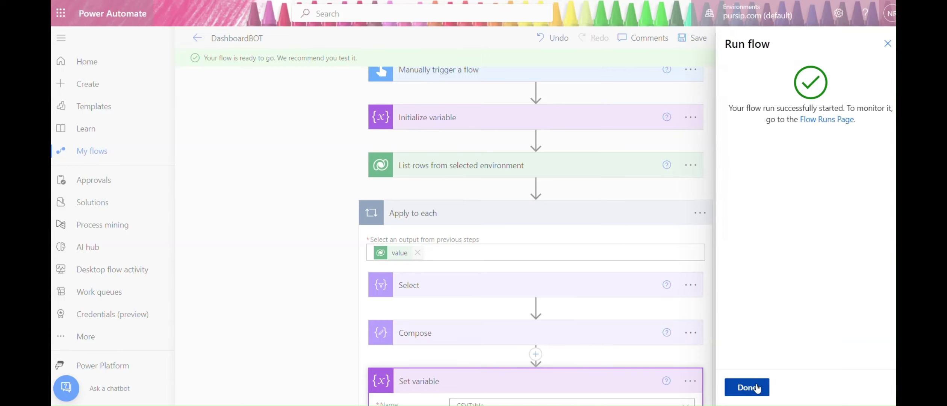
pyautogui.click(758, 387)
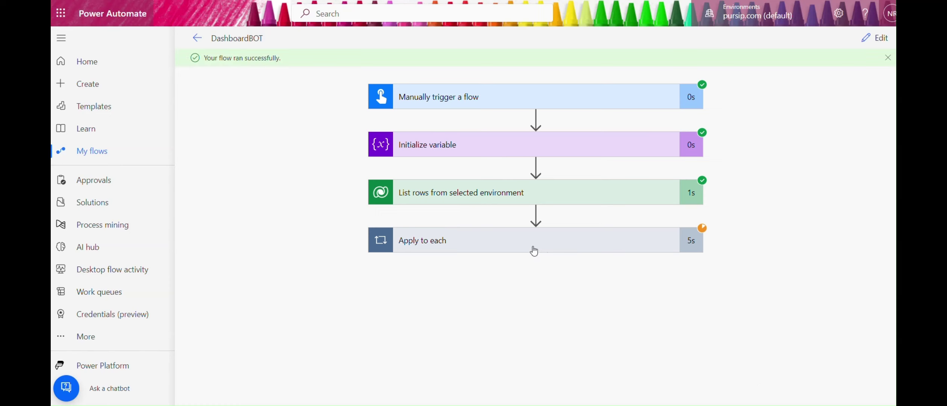
# Step: Expand the Apply to each loop in the run results and open its Set variable details
pyautogui.click(509, 244)
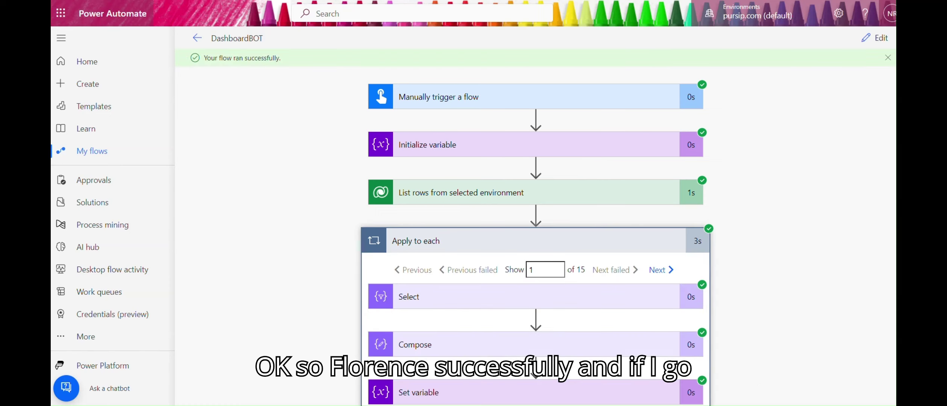
pyautogui.scroll(-2, 879, 317)
pyautogui.click(569, 324)
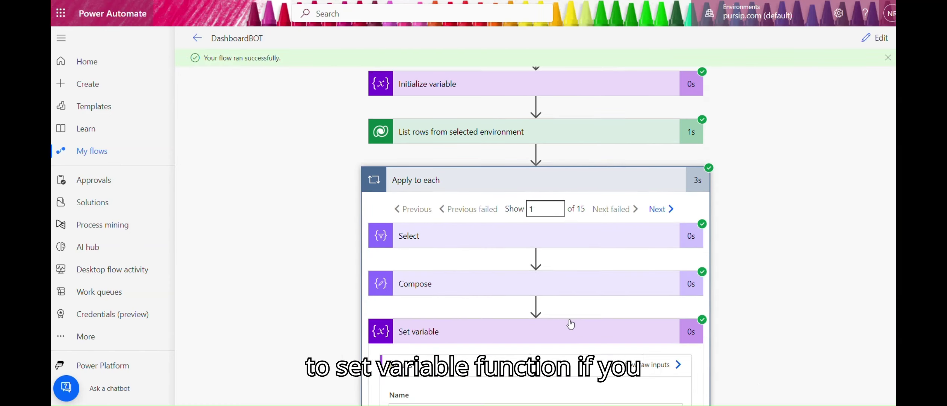
# Step: Examine the CSVTable inputs and outputs of the Set variable action in the first loop iteration
pyautogui.scroll(-6, 536, 225)
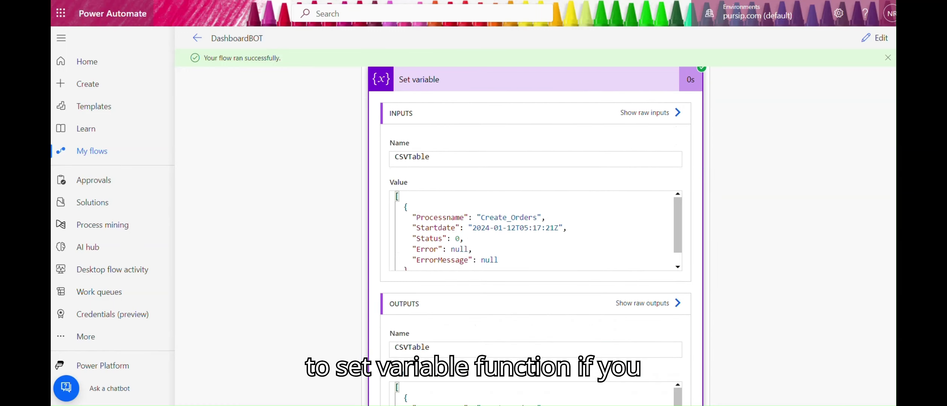
pyautogui.scroll(-3, 481, 347)
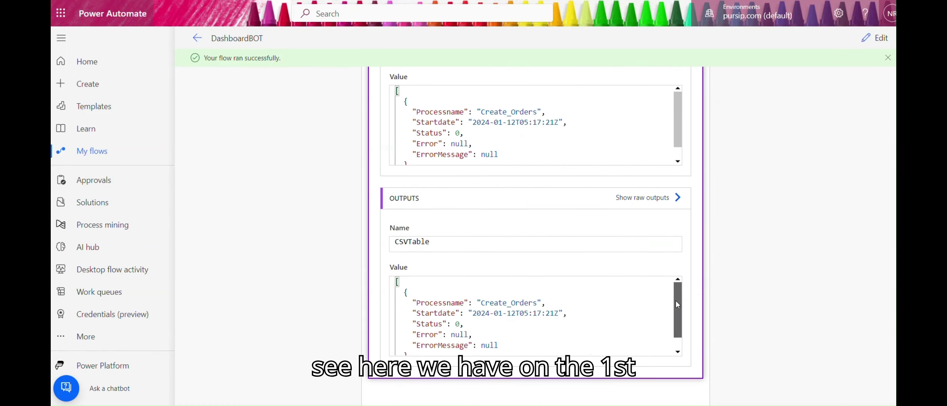
pyautogui.moveTo(684, 301); pyautogui.dragTo(678, 332)
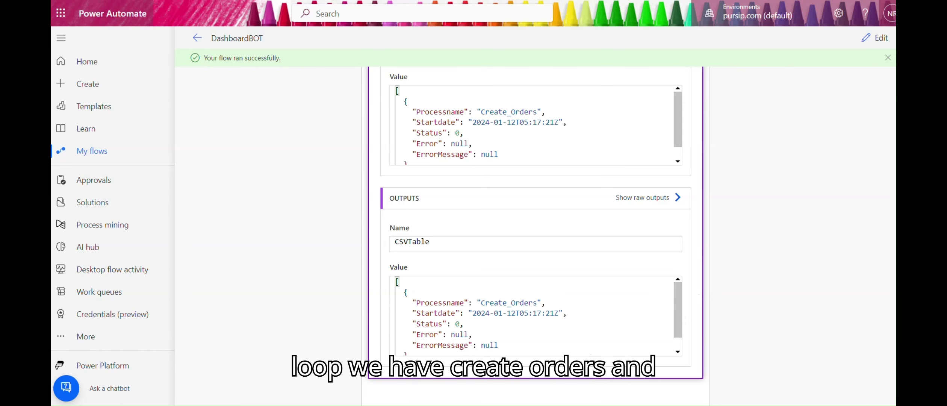
pyautogui.scroll(5, 878, 233)
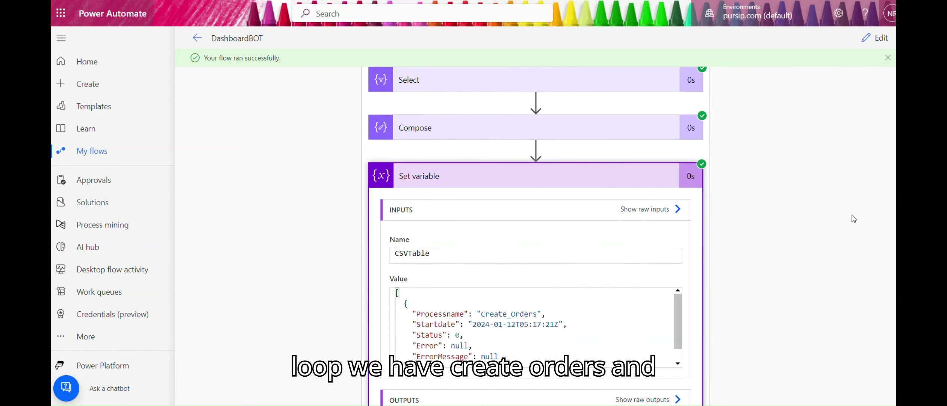
pyautogui.scroll(3, 873, 178)
# Step: Show iteration 15 of the Apply to each loop and examine its Set variable inputs and outputs
pyautogui.click(537, 171)
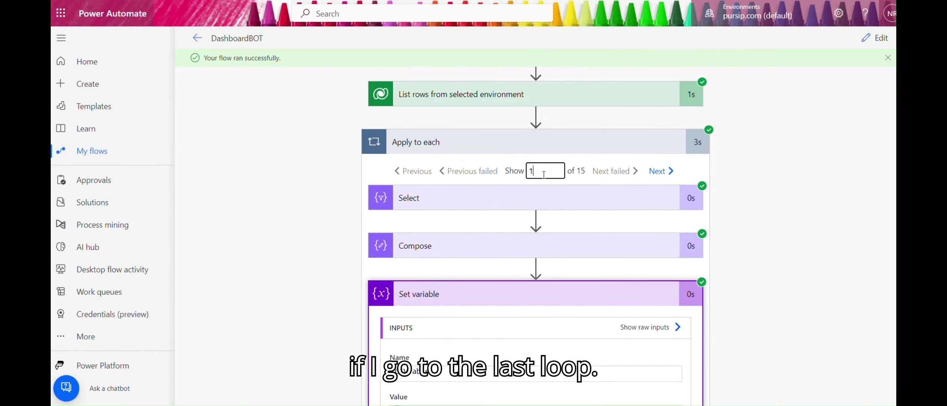
pyautogui.write('5')
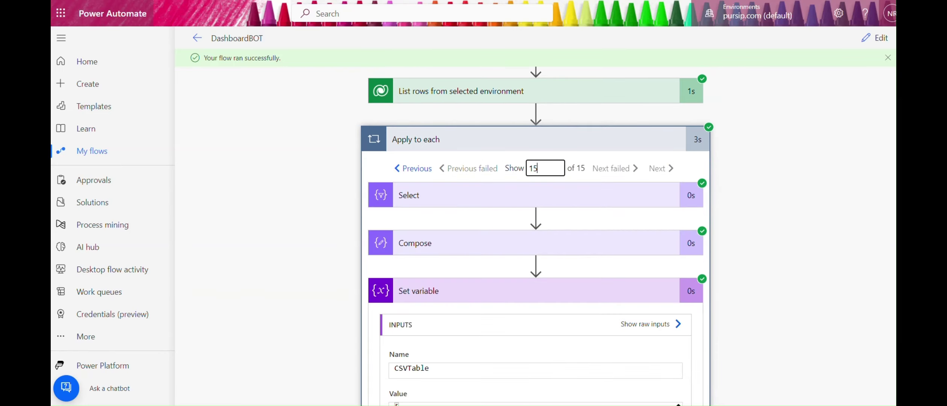
pyautogui.scroll(-6, 617, 296)
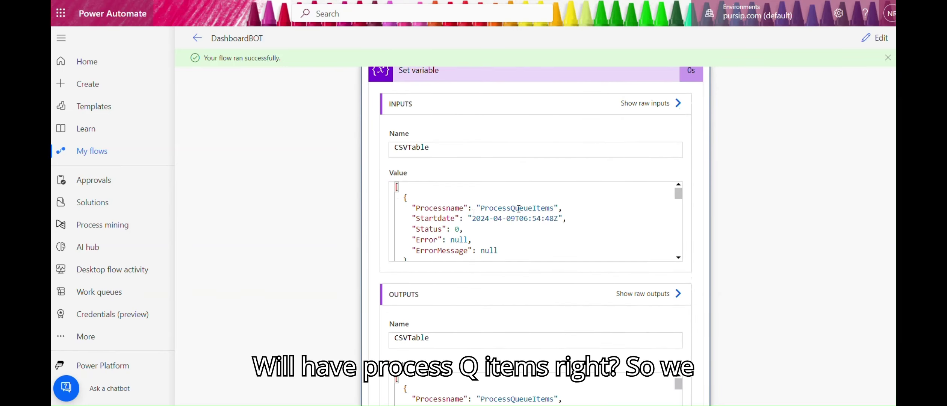
pyautogui.scroll(7, 497, 233)
pyautogui.scroll(-9, 497, 233)
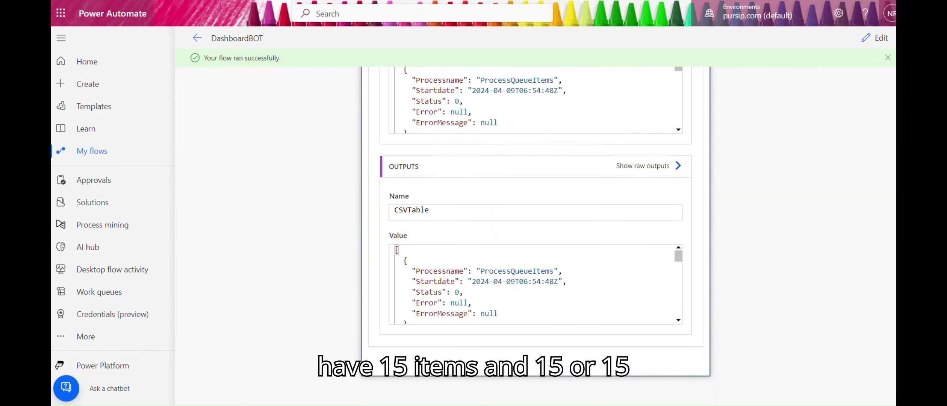
pyautogui.scroll(10, 497, 234)
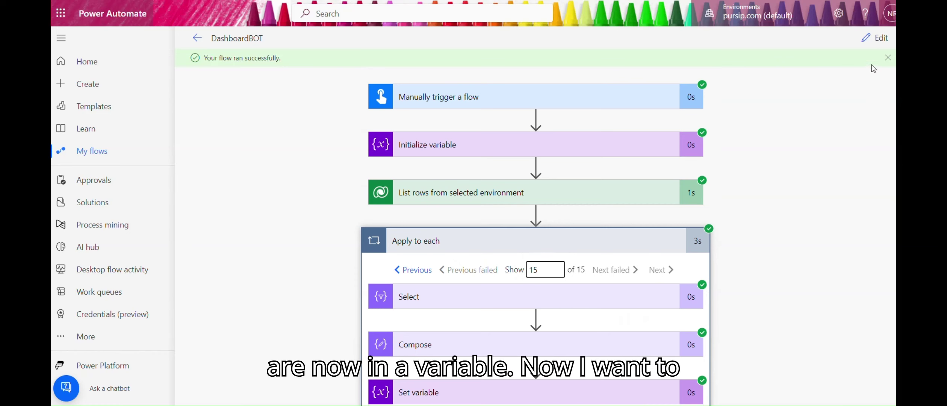
# Step: Return to editing the flow and add a Data Operation Create CSV table action after the Apply to each loop
pyautogui.click(875, 38)
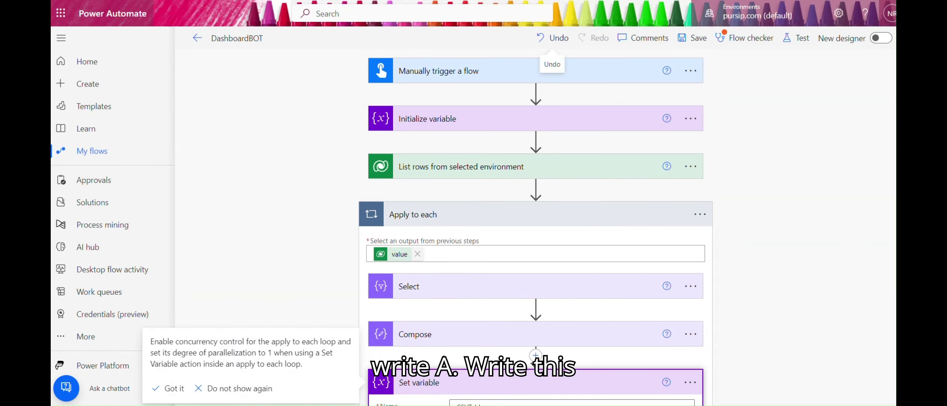
pyautogui.scroll(-4, 893, 214)
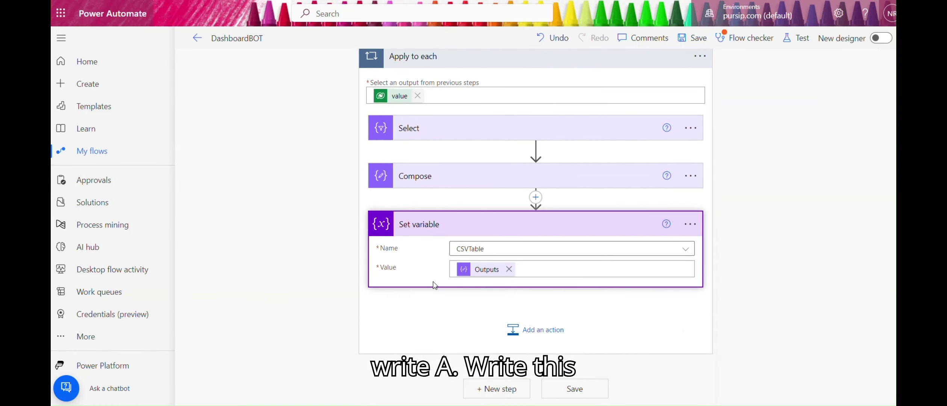
pyautogui.click(490, 389)
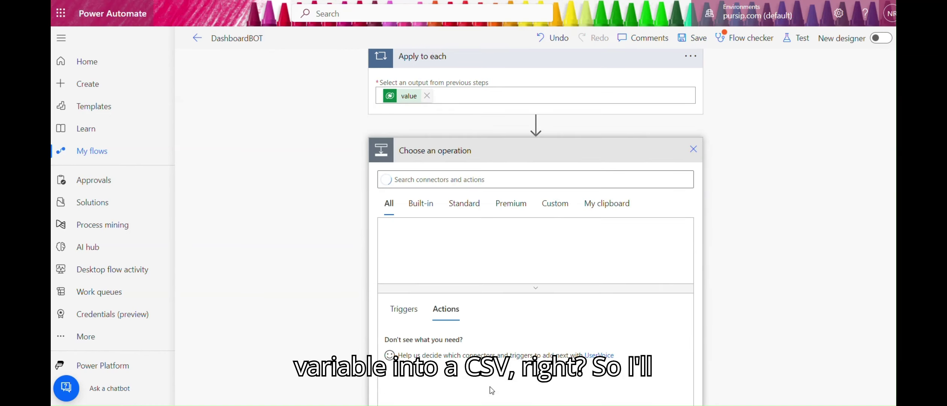
pyautogui.write('csv')
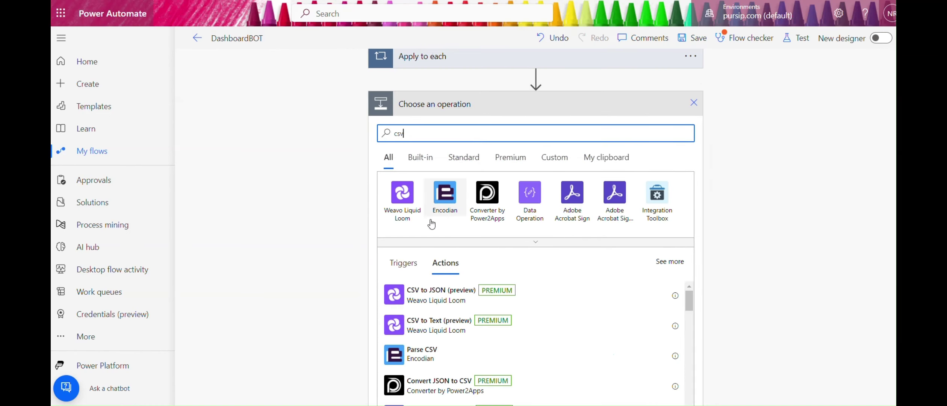
pyautogui.click(530, 194)
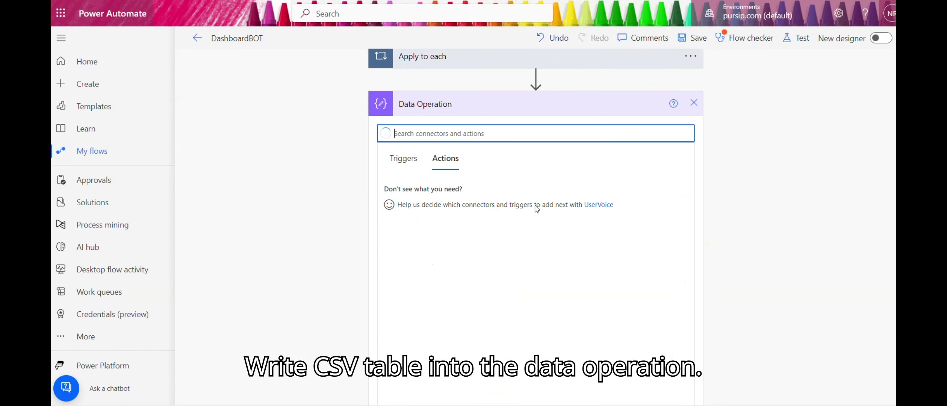
pyautogui.click(440, 221)
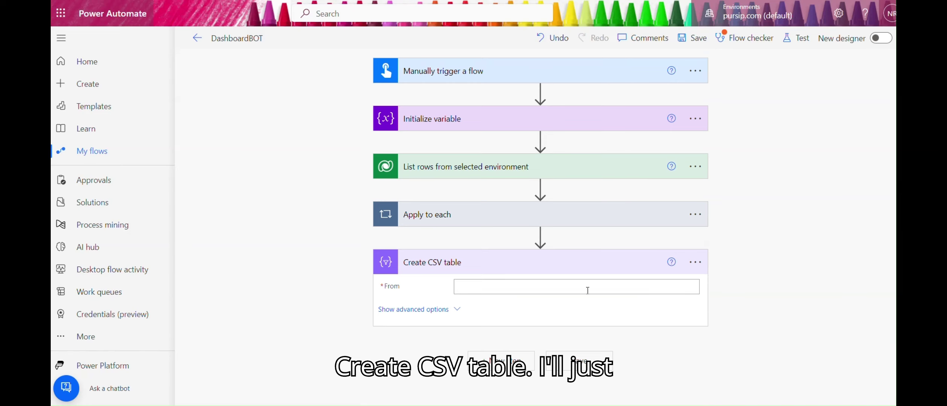
# Step: Set the Create CSV table source to the CSVTable variable and show the action's advanced options
pyautogui.click(588, 290)
pyautogui.click(671, 271)
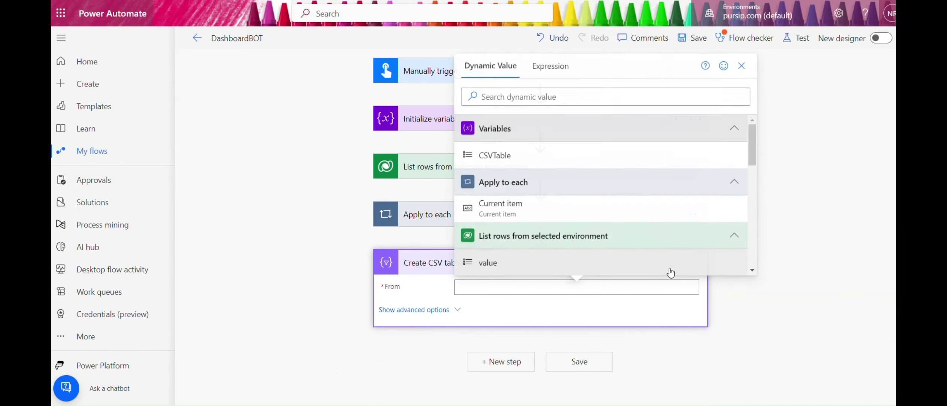
pyautogui.click(521, 154)
pyautogui.click(458, 311)
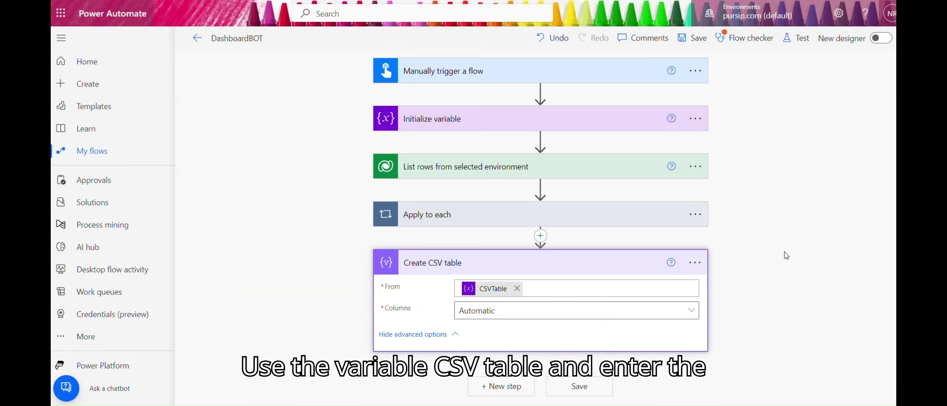
# Step: Save the flow and run it as a test, closing the Flow checker and opening the run results
pyautogui.click(587, 389)
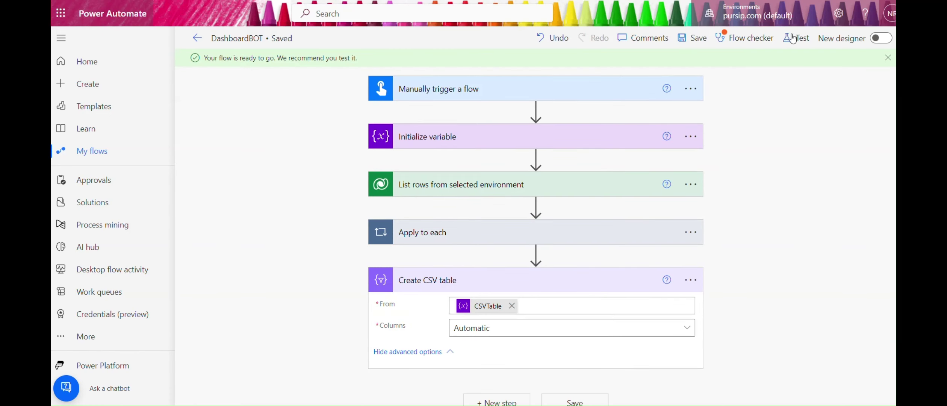
pyautogui.click(764, 38)
pyautogui.click(887, 45)
pyautogui.click(797, 40)
pyautogui.click(714, 387)
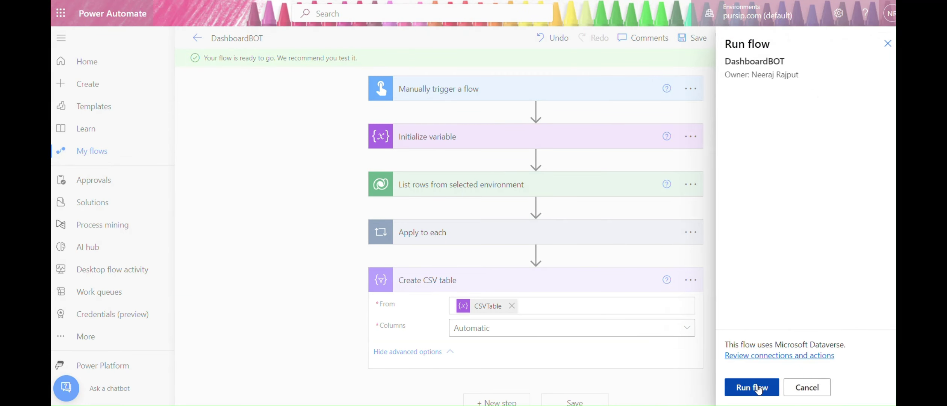
pyautogui.click(758, 388)
pyautogui.click(759, 389)
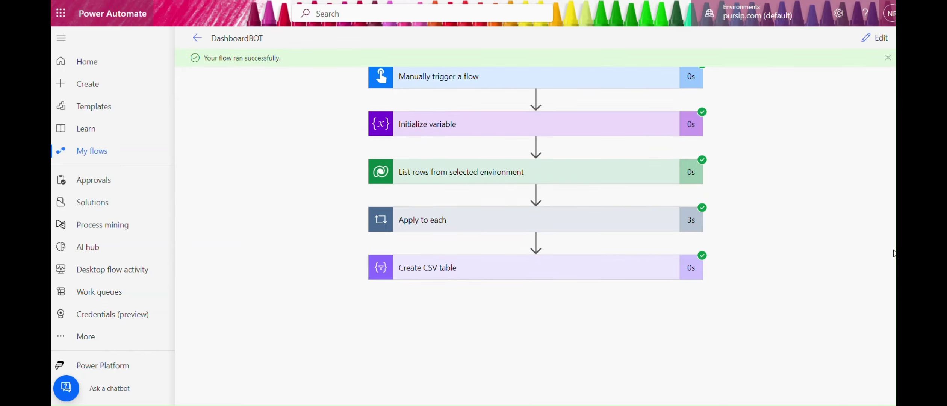
# Step: Expand Create CSV table in the run results and examine the output's column headers, status values and error messages
pyautogui.click(512, 264)
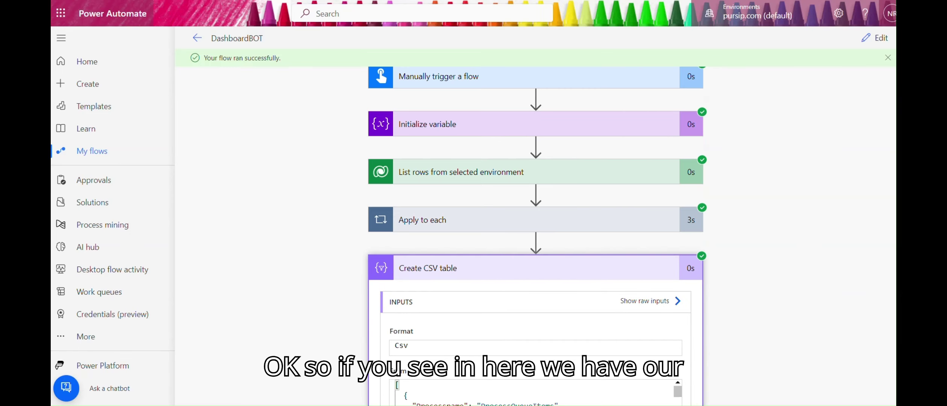
pyautogui.scroll(-6, 537, 251)
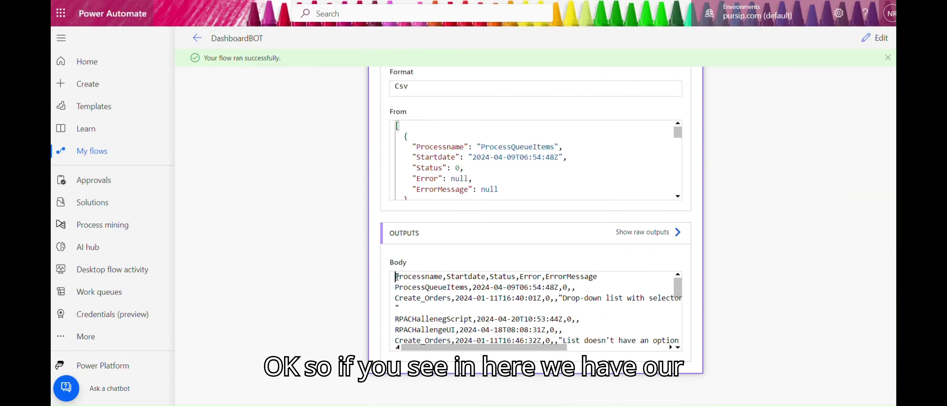
pyautogui.moveTo(396, 277); pyautogui.dragTo(582, 285)
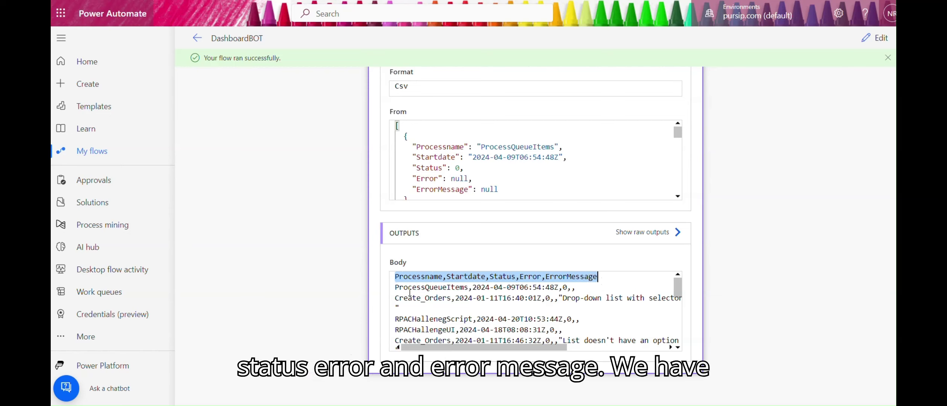
pyautogui.moveTo(398, 287); pyautogui.dragTo(564, 287)
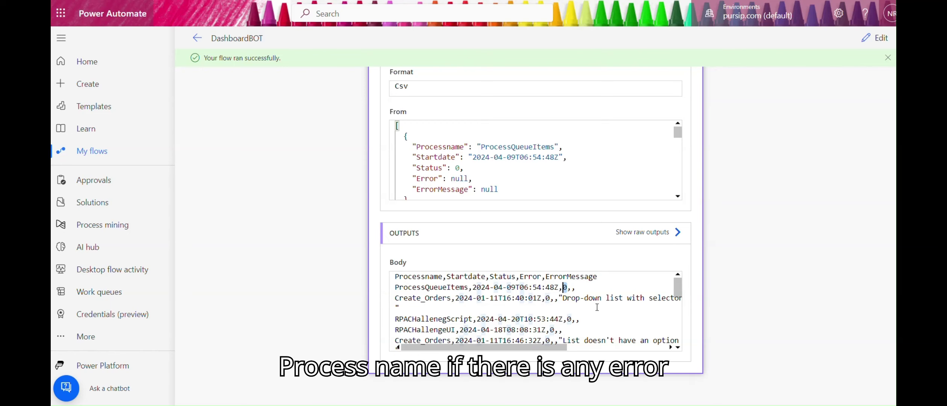
pyautogui.moveTo(565, 298); pyautogui.dragTo(676, 299)
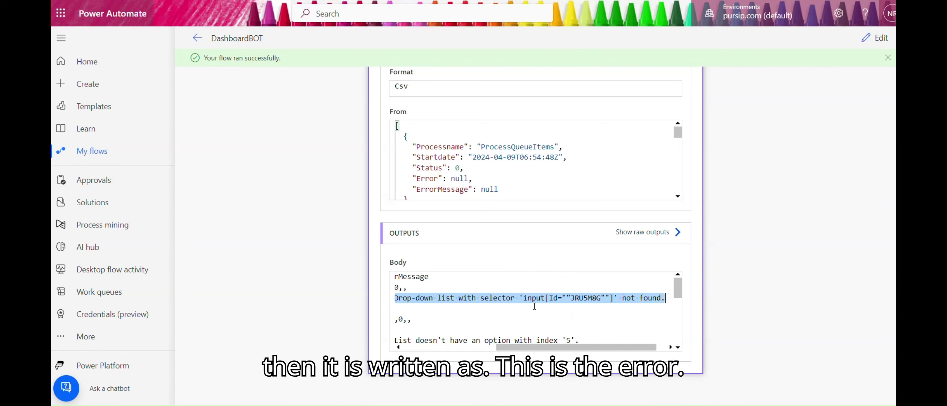
pyautogui.moveTo(585, 348); pyautogui.dragTo(506, 353)
pyautogui.hscroll(-2, 513, 344)
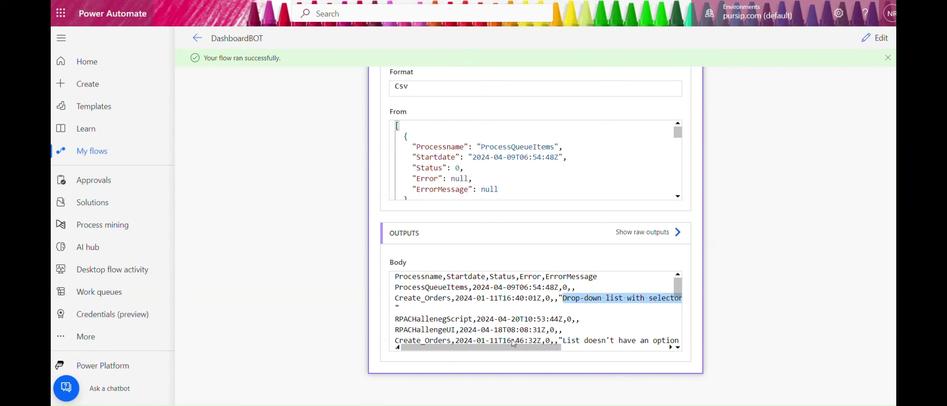
pyautogui.moveTo(679, 284); pyautogui.dragTo(679, 325)
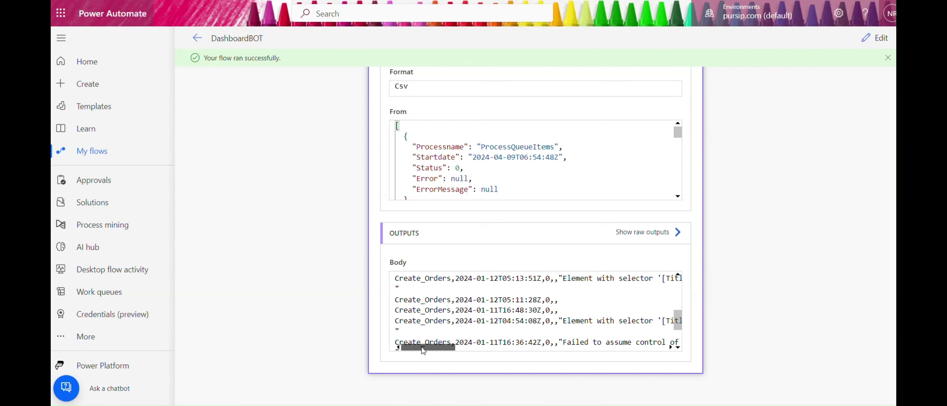
pyautogui.moveTo(421, 346); pyautogui.dragTo(636, 353)
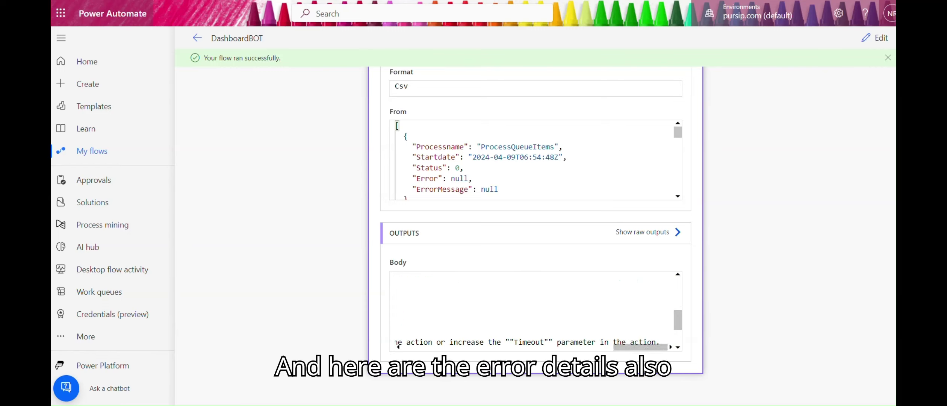
pyautogui.scroll(7, 636, 353)
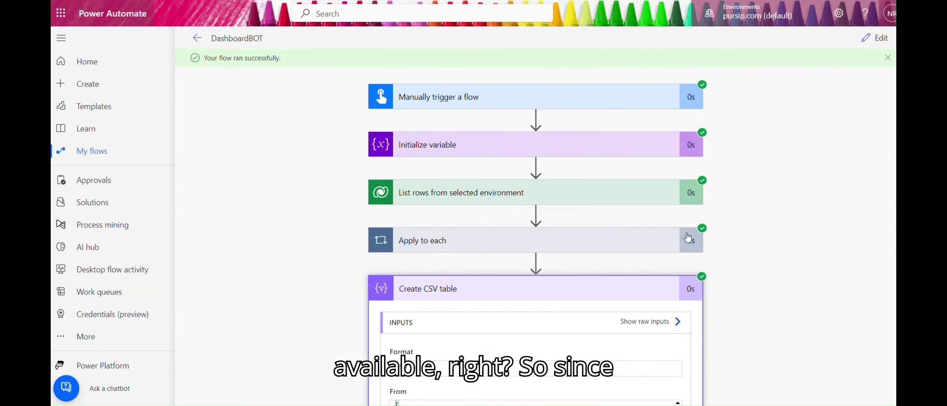
pyautogui.click(880, 38)
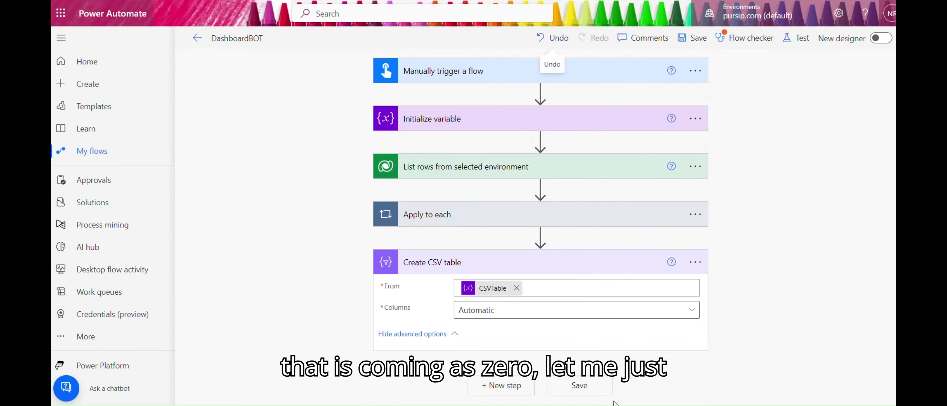
pyautogui.click(601, 405)
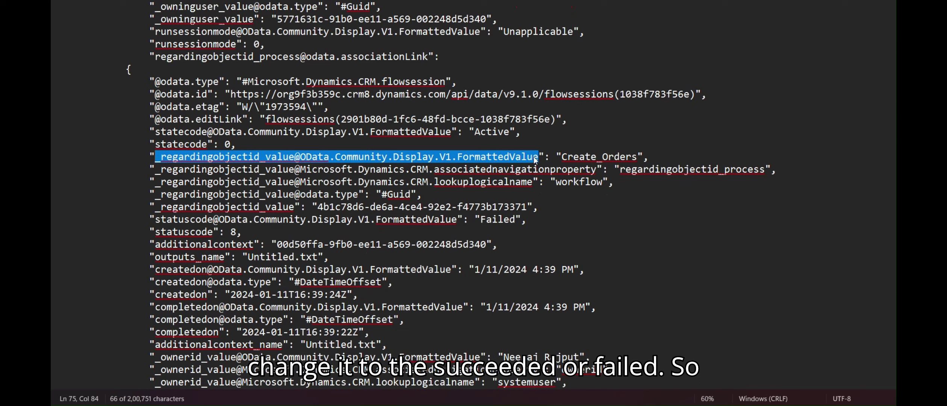
pyautogui.moveTo(458, 220); pyautogui.dragTo(157, 225)
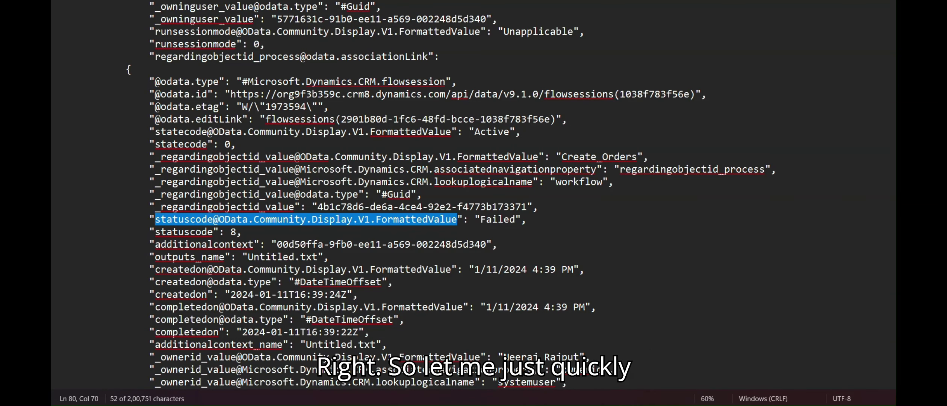
pyautogui.click(596, 403)
# Step: Expand the Select action inside Apply to each and remove the dynamic value mapped to the Status key
pyautogui.click(528, 166)
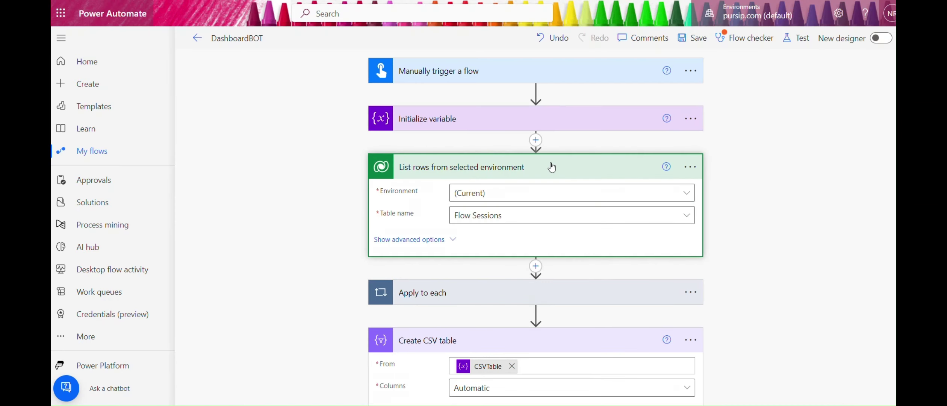
pyautogui.click(479, 303)
pyautogui.scroll(-4, 543, 210)
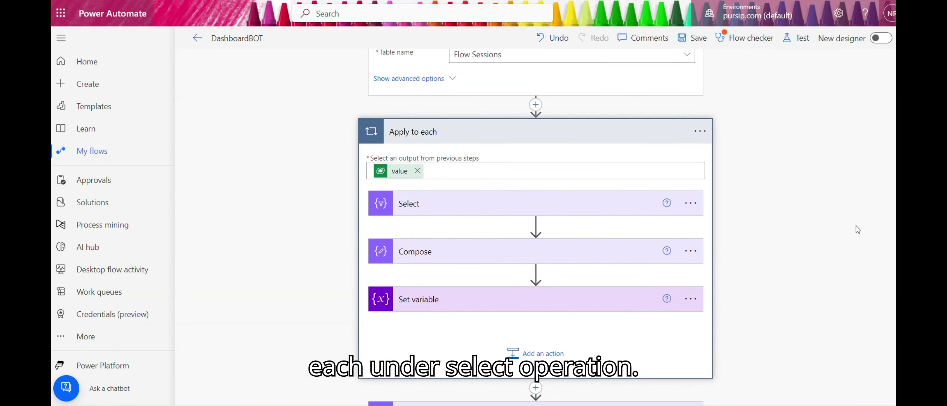
pyautogui.click(543, 210)
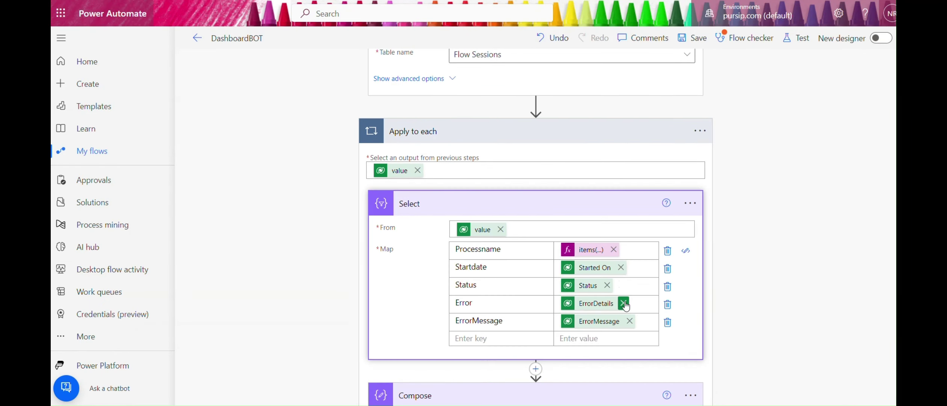
pyautogui.click(606, 285)
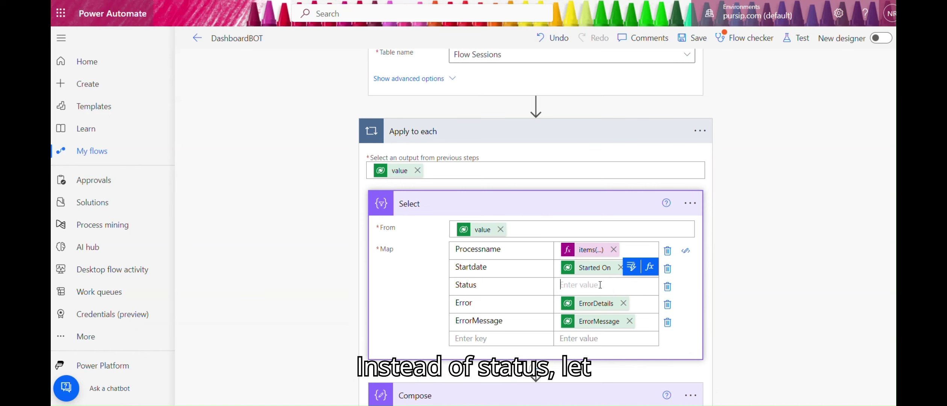
pyautogui.click(636, 271)
pyautogui.click(653, 67)
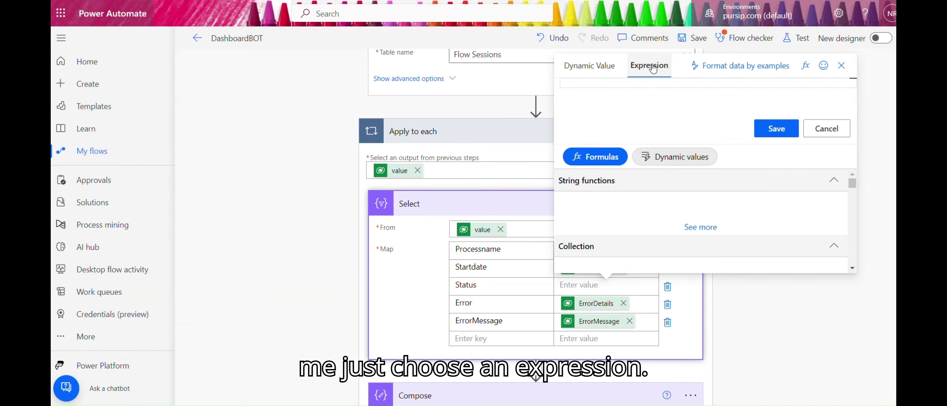
pyautogui.click(698, 167)
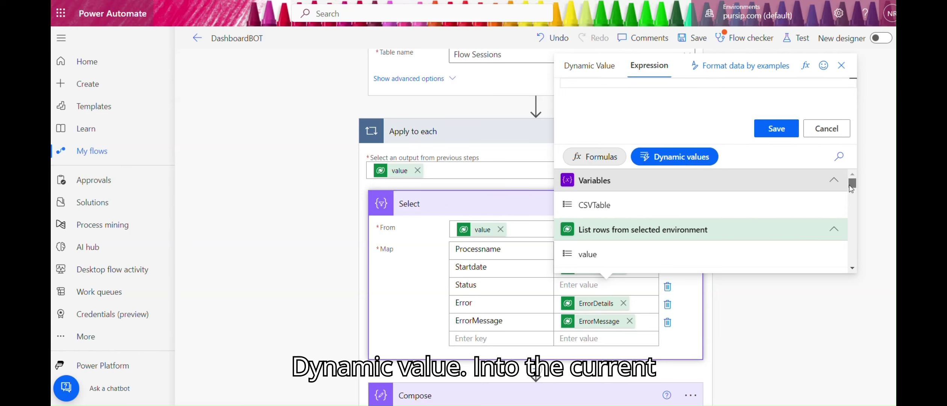
pyautogui.moveTo(851, 188); pyautogui.dragTo(851, 262)
pyautogui.click(694, 268)
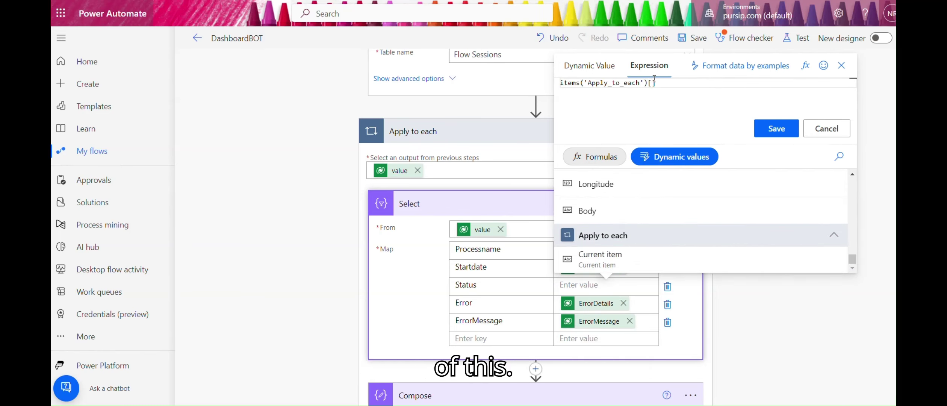
pyautogui.hotkey('ctrl', 'v')
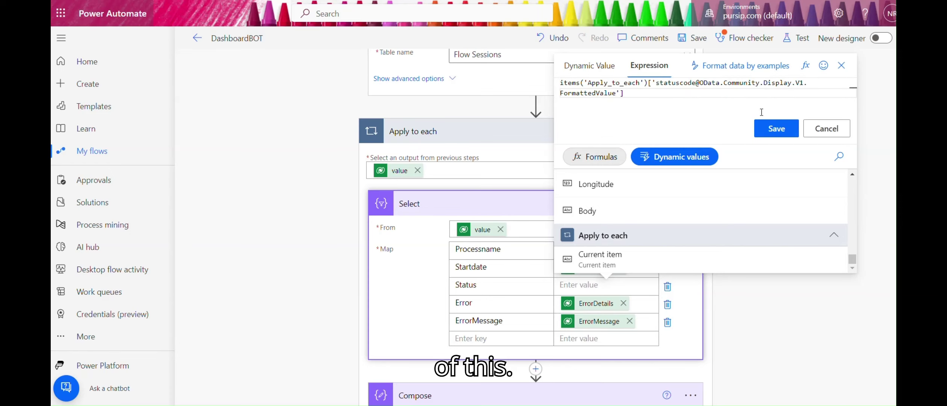
pyautogui.click(776, 129)
# Step: Clear the Error key's value in the Select map and choose the ErrorDetails dynamic value for it again
pyautogui.click(624, 303)
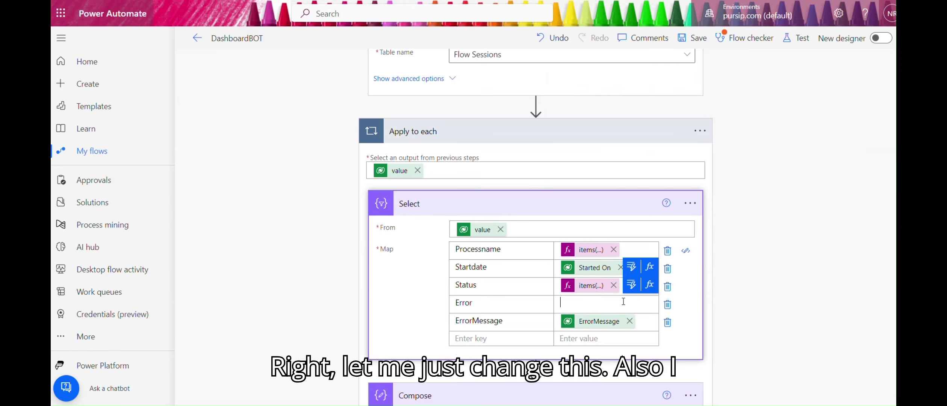
pyautogui.click(621, 303)
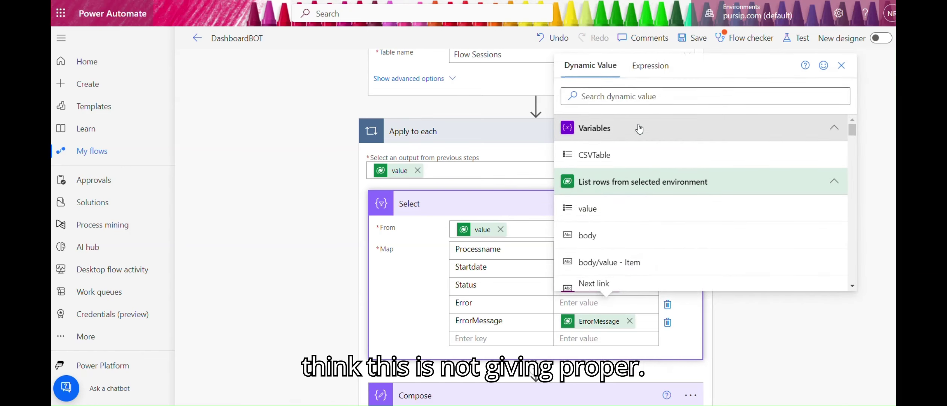
pyautogui.click(626, 95)
pyautogui.write('error')
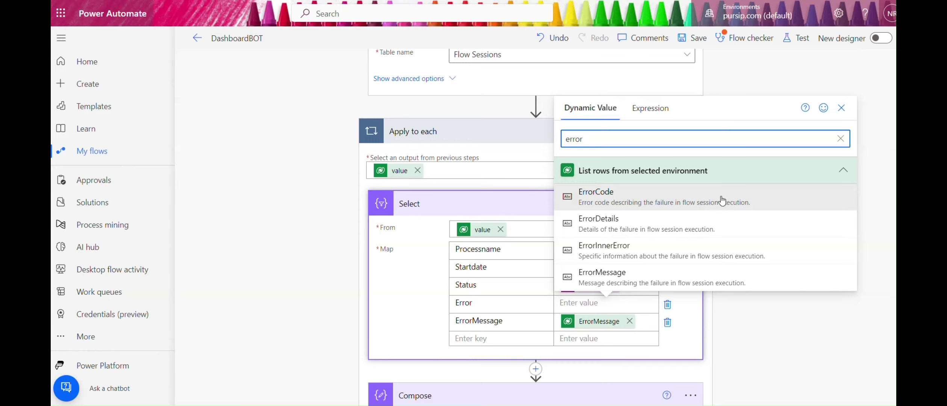
pyautogui.click(626, 222)
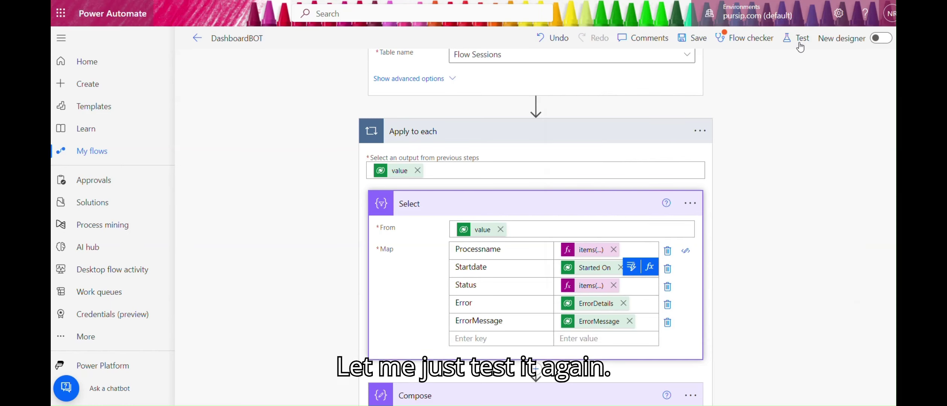
# Step: Save the flow and run a test of it, dismissing the Flow checker
pyautogui.click(799, 38)
pyautogui.click(722, 388)
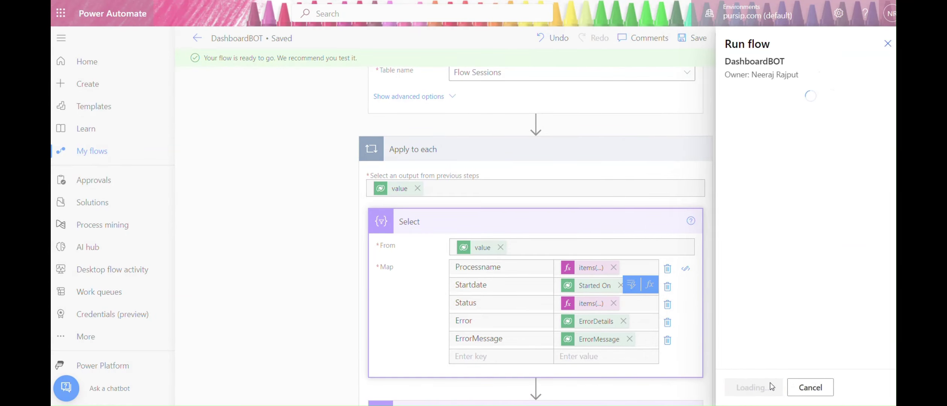
pyautogui.click(751, 392)
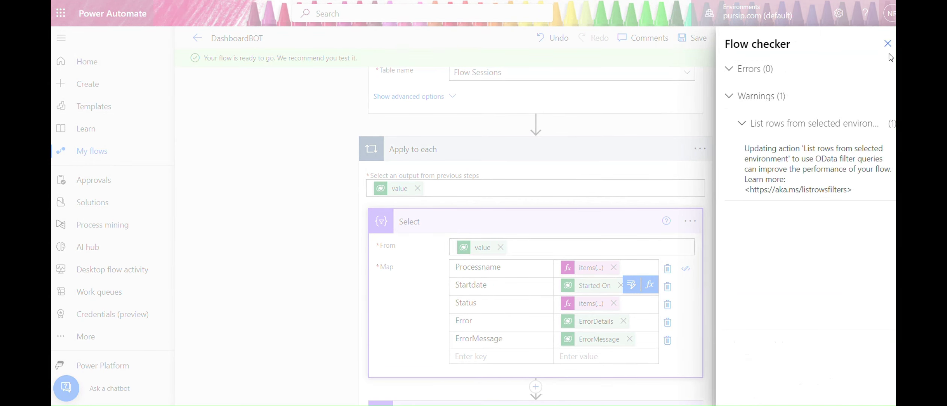
pyautogui.click(888, 44)
pyautogui.click(753, 389)
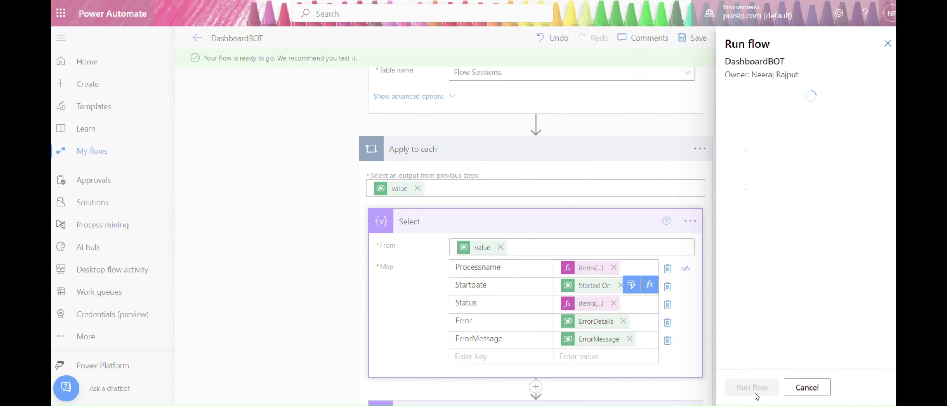
pyautogui.click(755, 395)
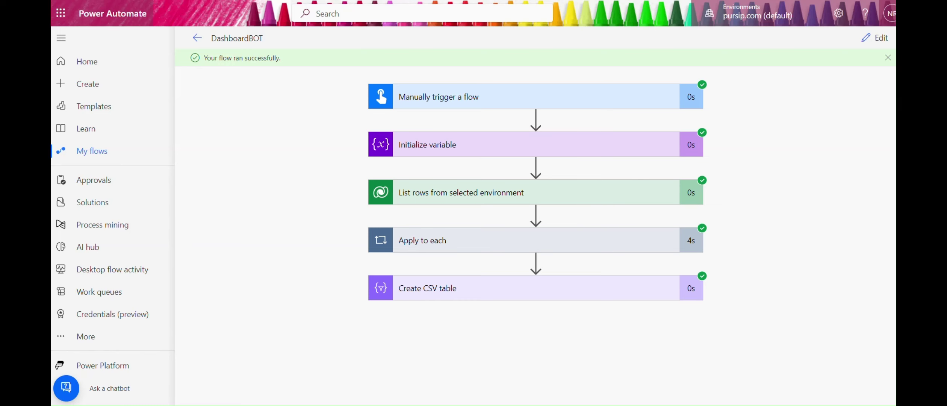
# Step: Expand Create CSV table in the run results and examine the status text of each row in the output
pyautogui.scroll(-1, 677, 239)
pyautogui.click(541, 268)
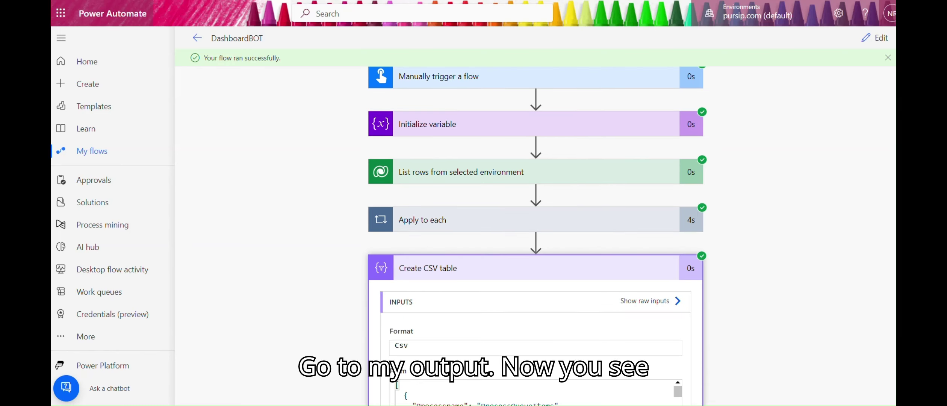
pyautogui.scroll(-6, 536, 225)
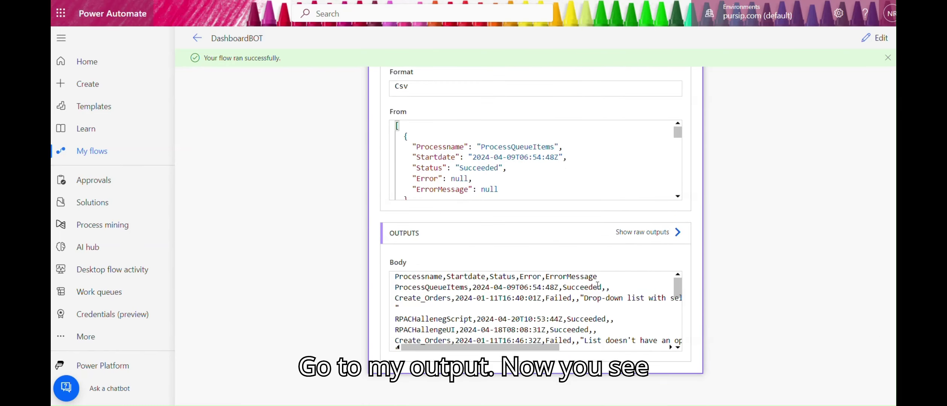
pyautogui.doubleClick(578, 287)
pyautogui.doubleClick(561, 298)
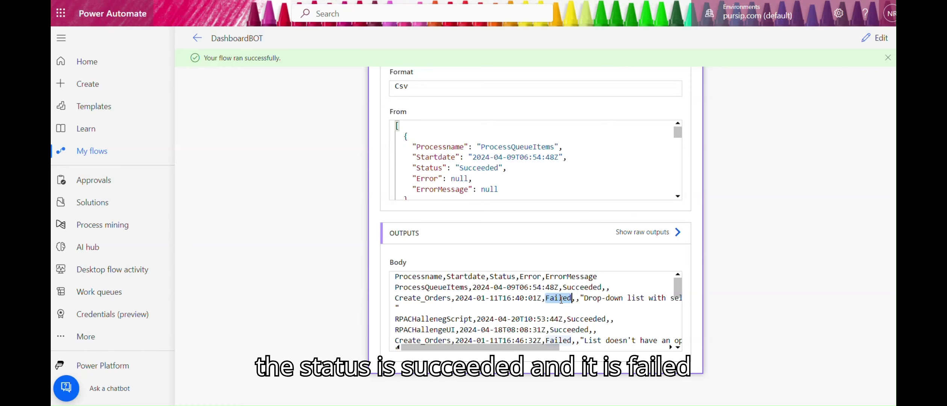
pyautogui.moveTo(566, 319); pyautogui.dragTo(543, 351)
pyautogui.doubleClick(564, 334)
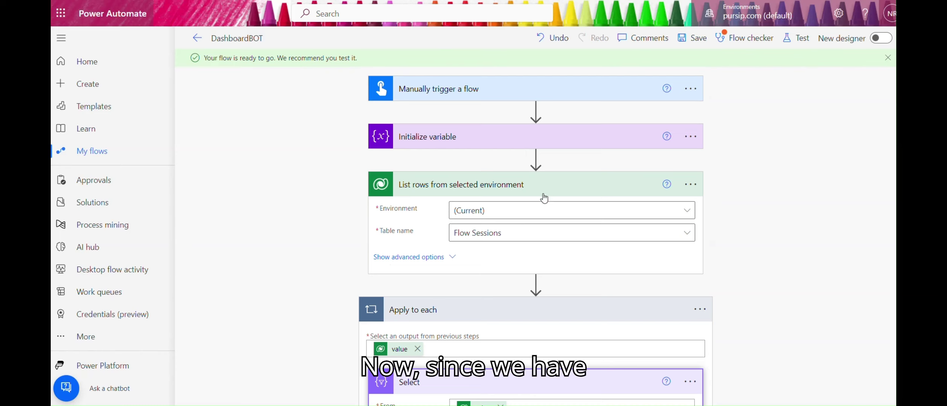
# Step: Show the advanced options of List rows from selected environment and review the Select map beneath it
pyautogui.click(445, 257)
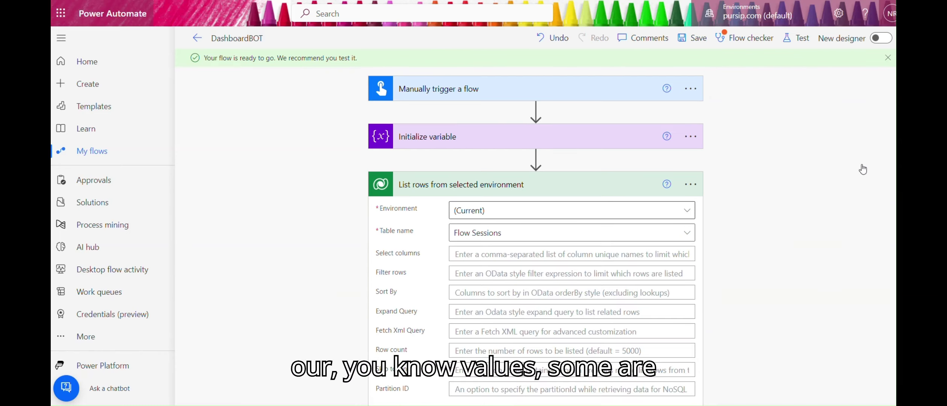
pyautogui.scroll(-3, 535, 236)
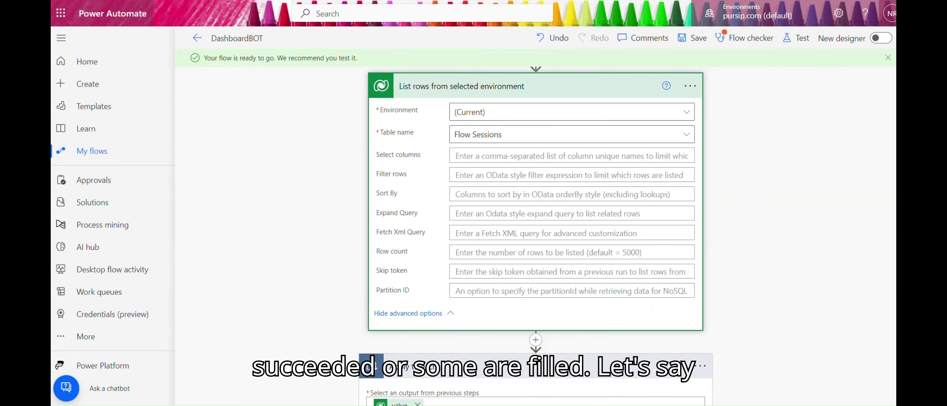
pyautogui.scroll(-5, 833, 261)
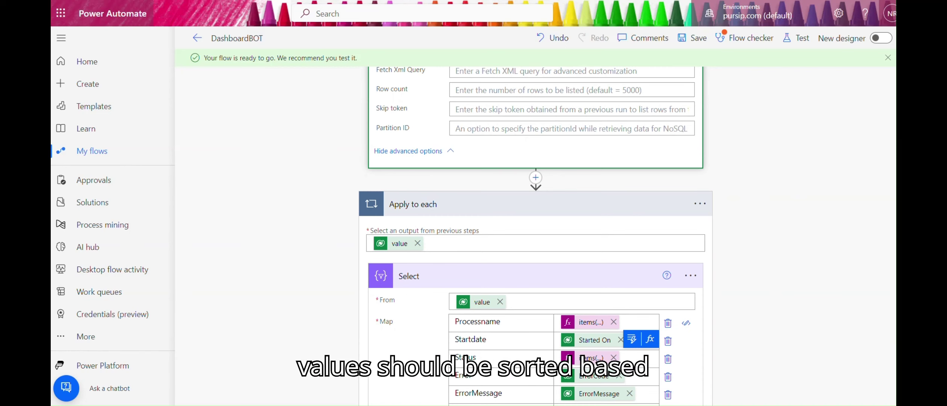
pyautogui.scroll(-2, 536, 235)
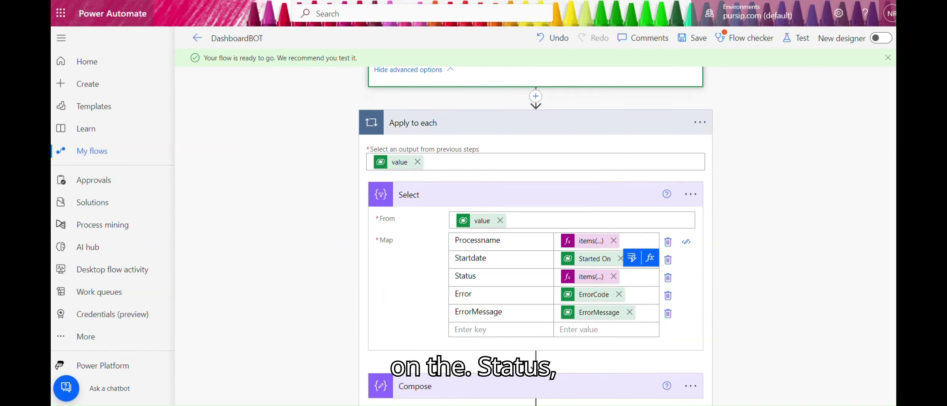
pyautogui.scroll(-1, 536, 235)
pyautogui.scroll(5, 871, 196)
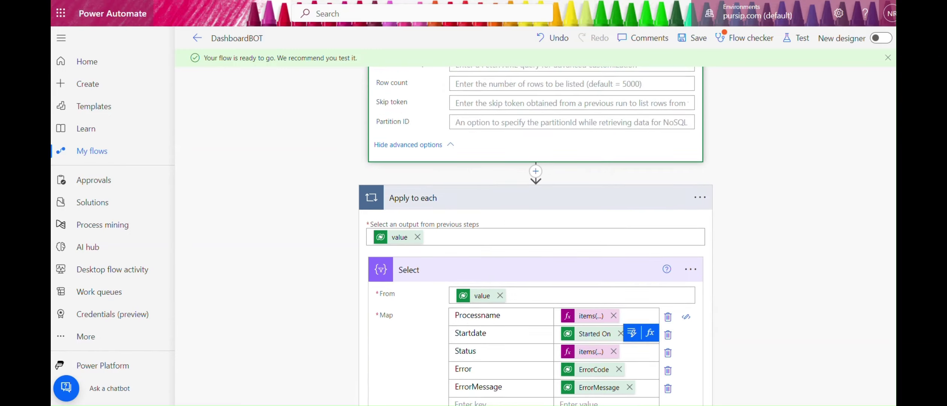
# Step: Locate the statuscode key in the Notepad JSON file and check its number against the value and label table in codes.png
pyautogui.hotkey('alt', 'Tab')
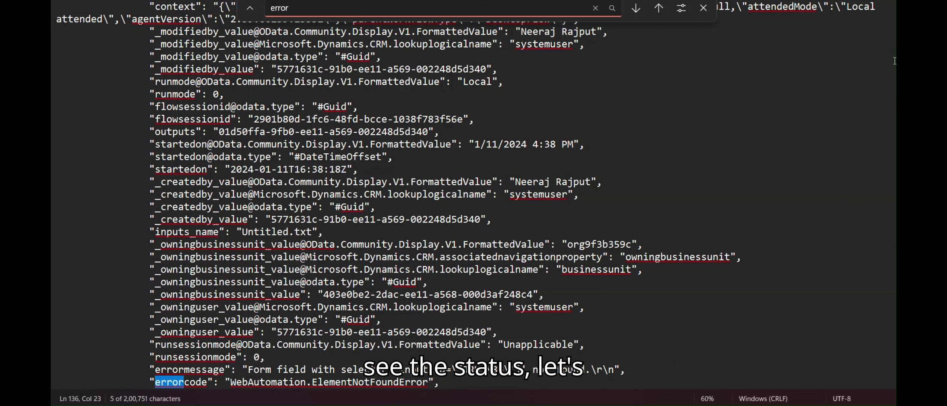
pyautogui.scroll(15, 474, 196)
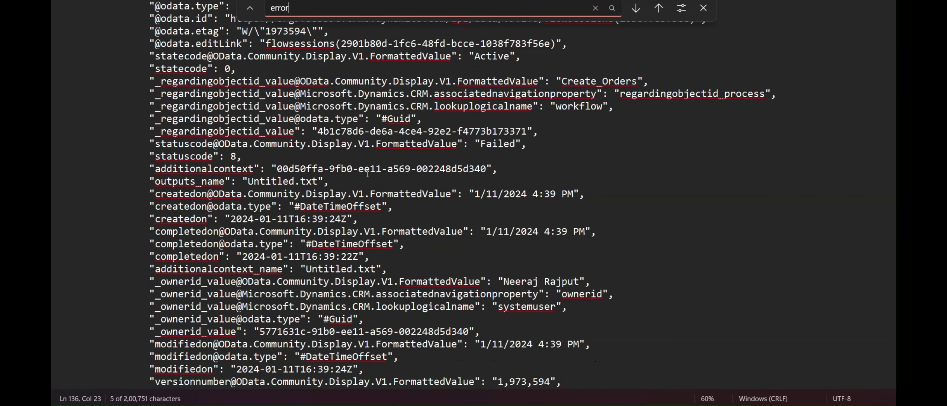
pyautogui.doubleClick(195, 157)
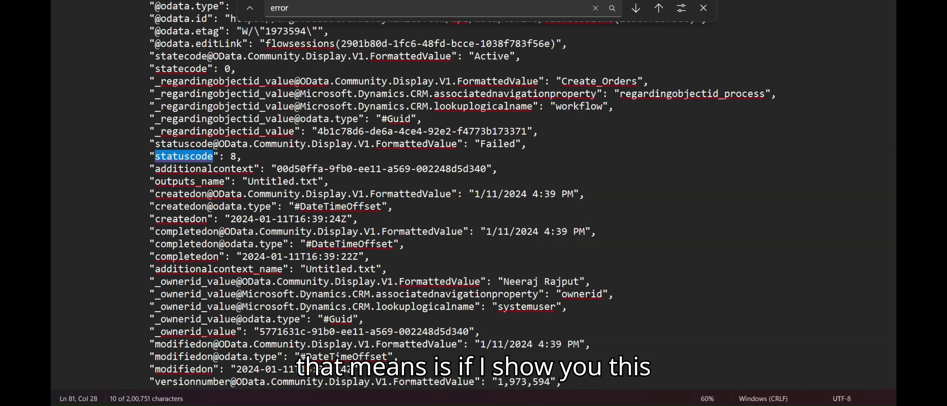
pyautogui.click(626, 405)
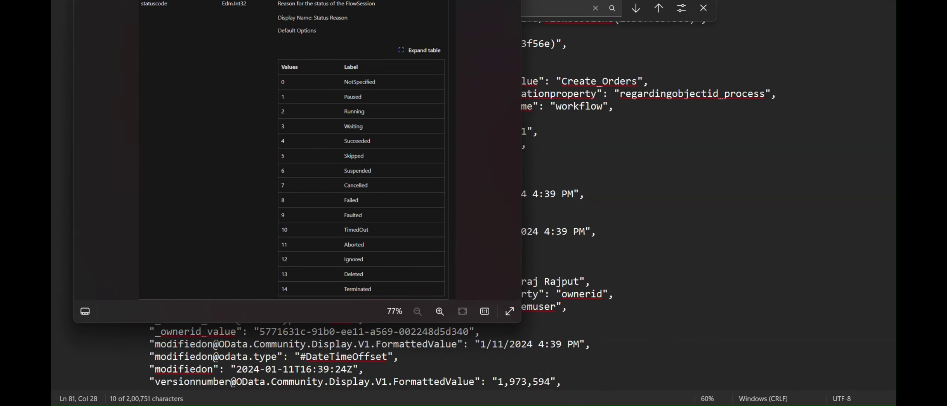
pyautogui.moveTo(158, 0); pyautogui.dragTo(294, 49)
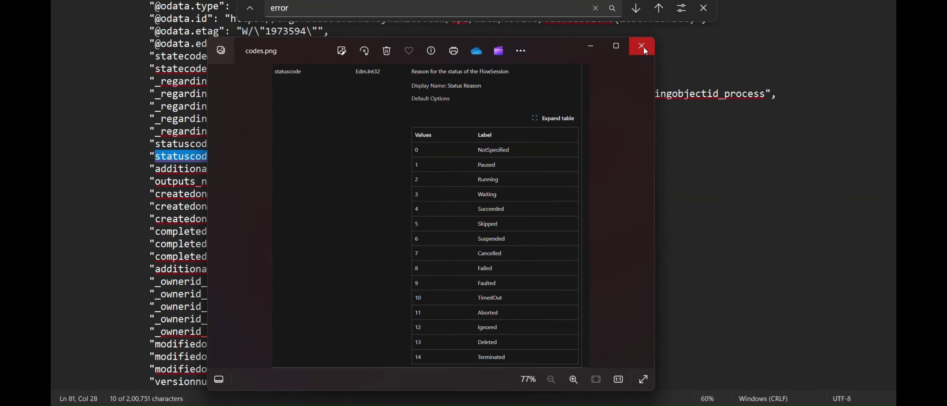
pyautogui.click(617, 46)
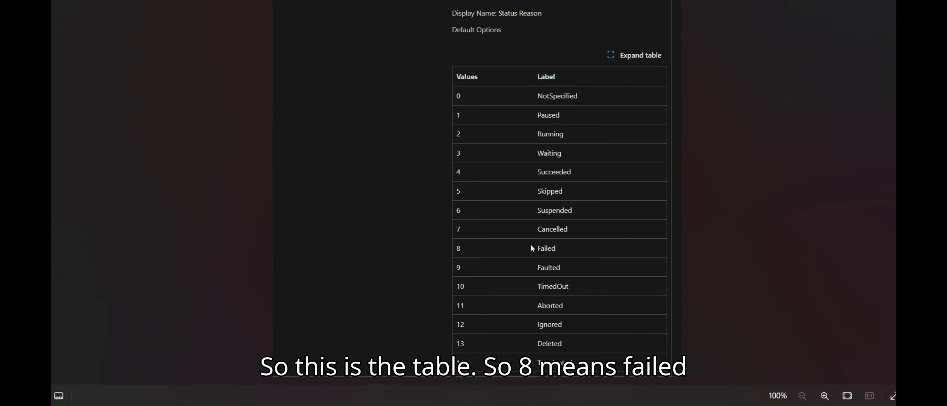
pyautogui.scroll(3, 545, 248)
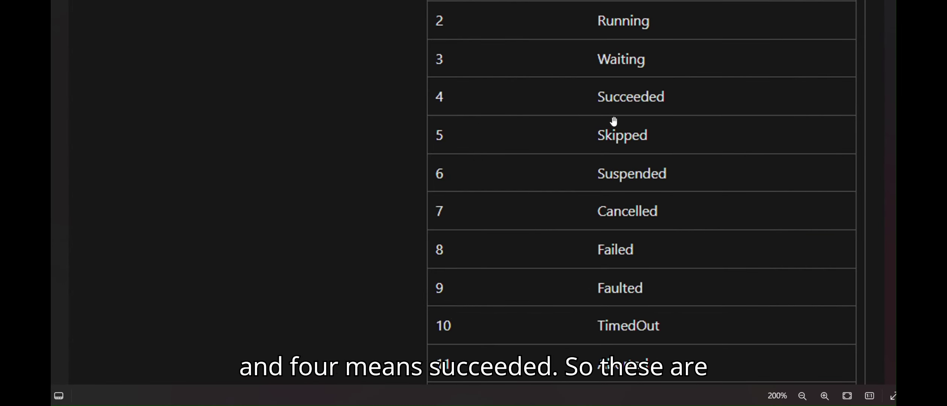
pyautogui.scroll(-3, 532, 101)
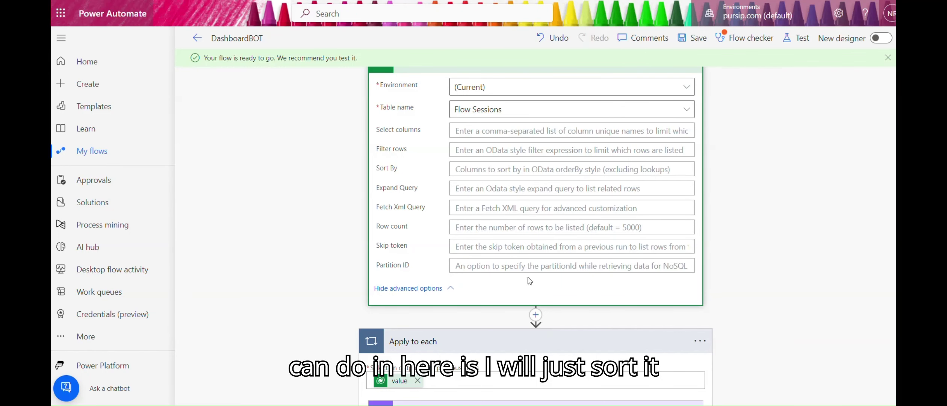
# Step: Set Sort By of List rows from selected environment to statuscode desc
pyautogui.click(468, 169)
pyautogui.write('statuscode')
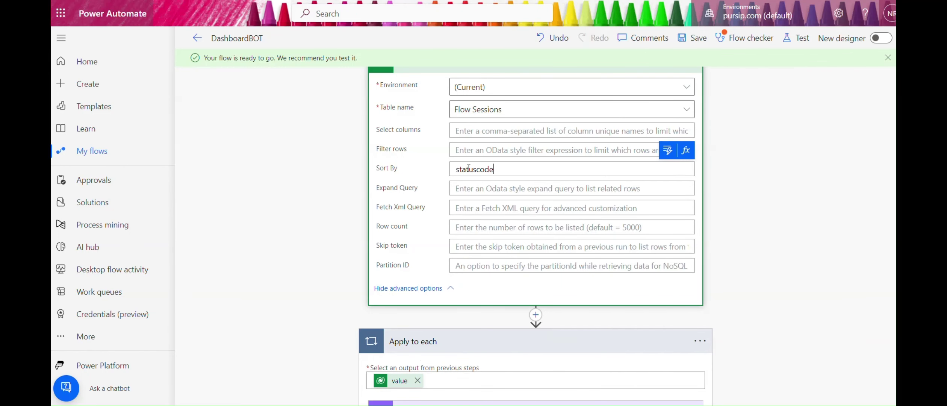
pyautogui.write(' desc')
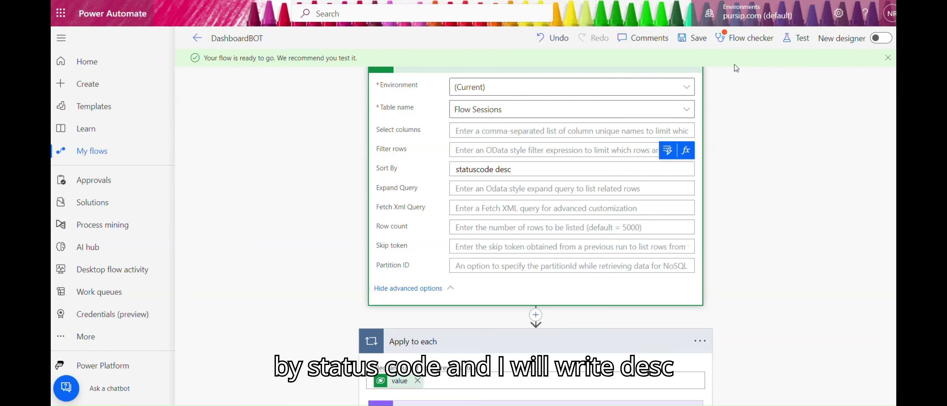
# Step: Save DashboardBOT with the new sort order and run it as a manual test
pyautogui.click(794, 38)
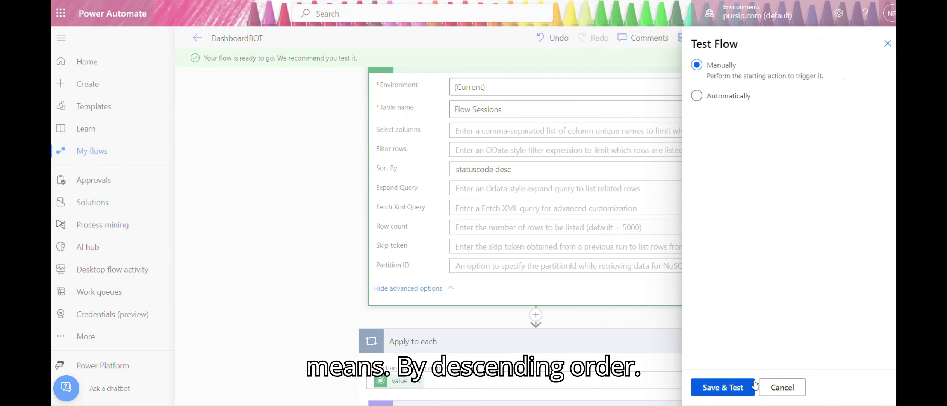
pyautogui.click(737, 387)
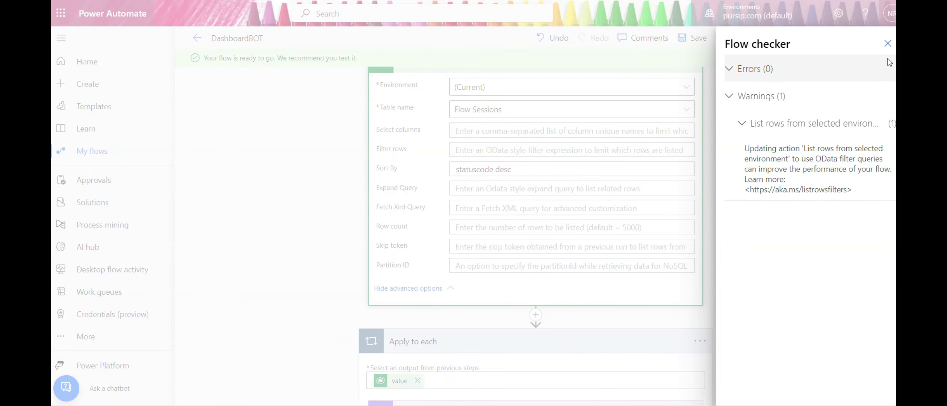
pyautogui.click(888, 43)
pyautogui.click(755, 388)
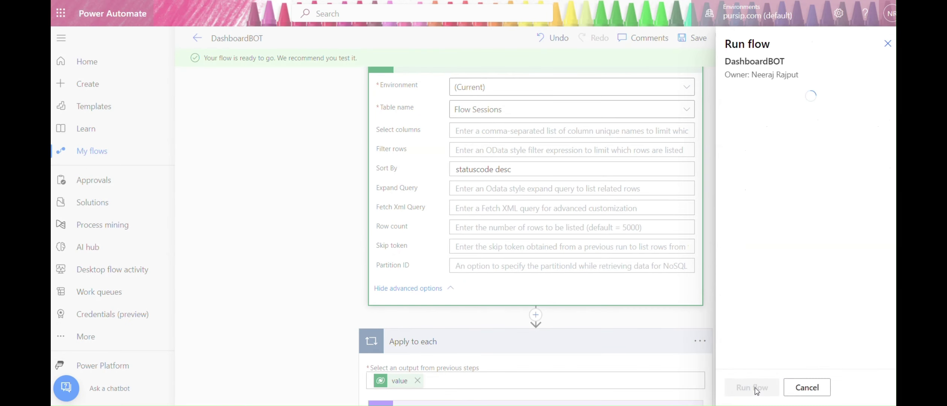
pyautogui.click(757, 389)
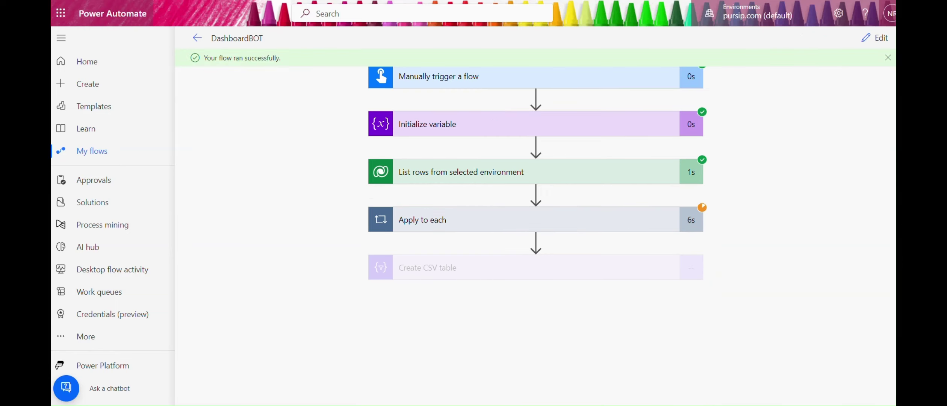
# Step: Expand Create CSV table in the run results and examine the order of the statuses in the output body
pyautogui.click(544, 271)
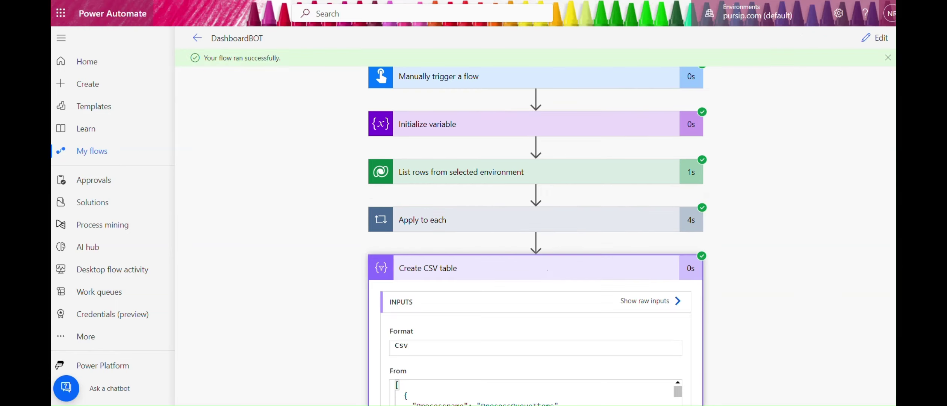
pyautogui.scroll(-6, 594, 295)
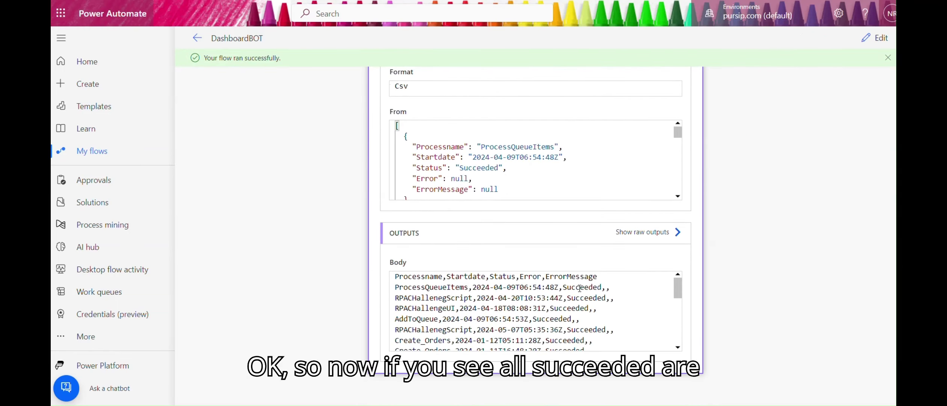
pyautogui.doubleClick(582, 287)
pyautogui.moveTo(564, 287); pyautogui.dragTo(563, 330)
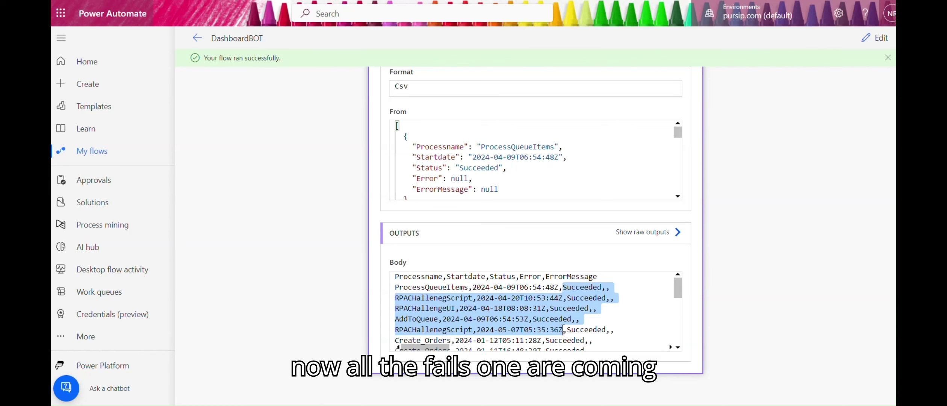
# Step: Reopen the flow for editing and look up the status code for Succeeded in the codes.png value and label table
pyautogui.click(867, 40)
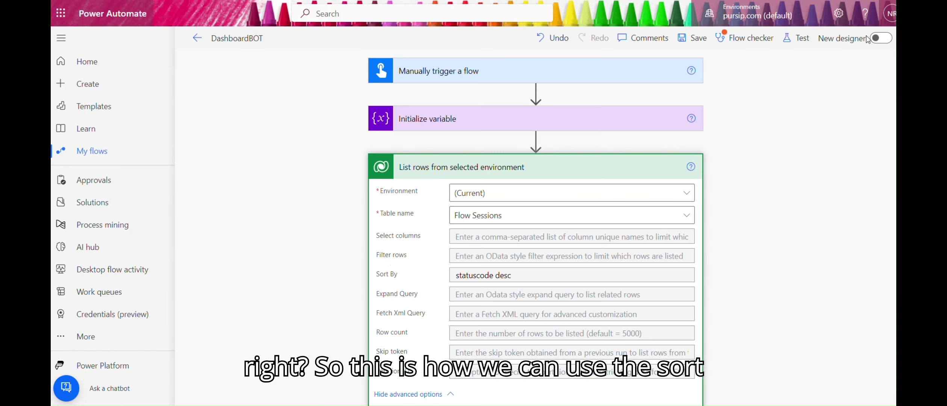
pyautogui.scroll(-2, 527, 169)
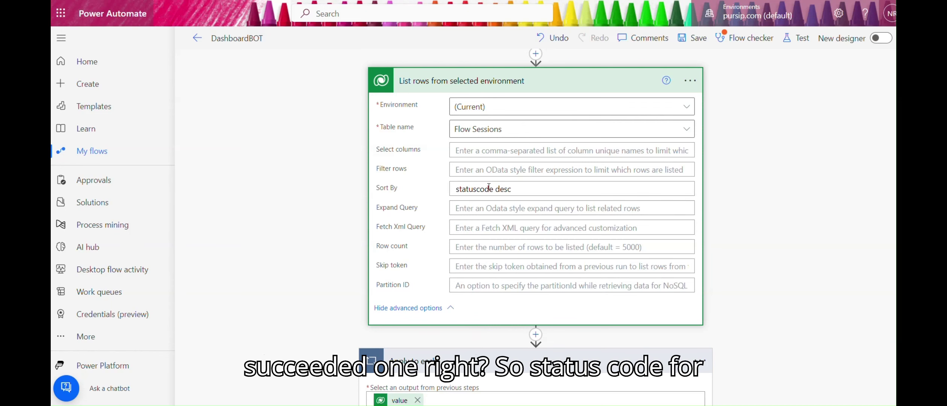
pyautogui.hotkey('alt', 'Tab')
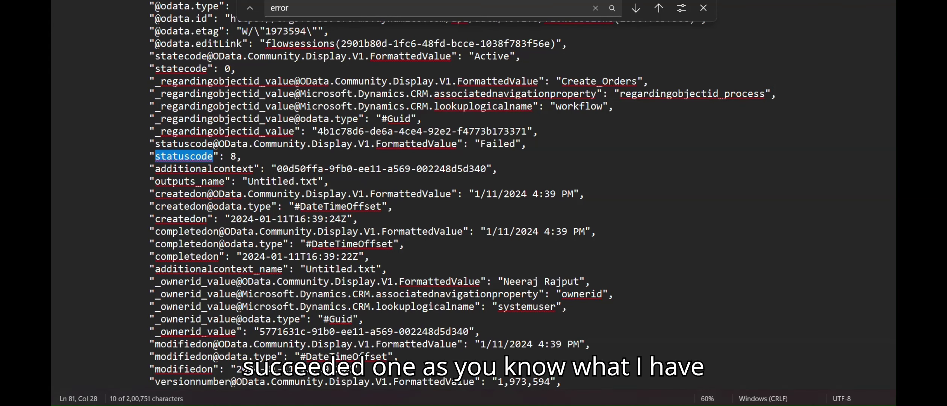
pyautogui.hotkey('alt', 'Tab')
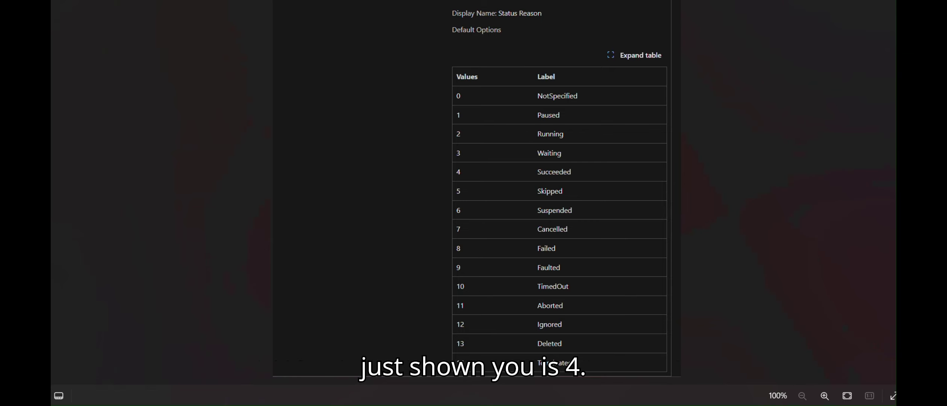
pyautogui.hotkey('alt', 'Tab')
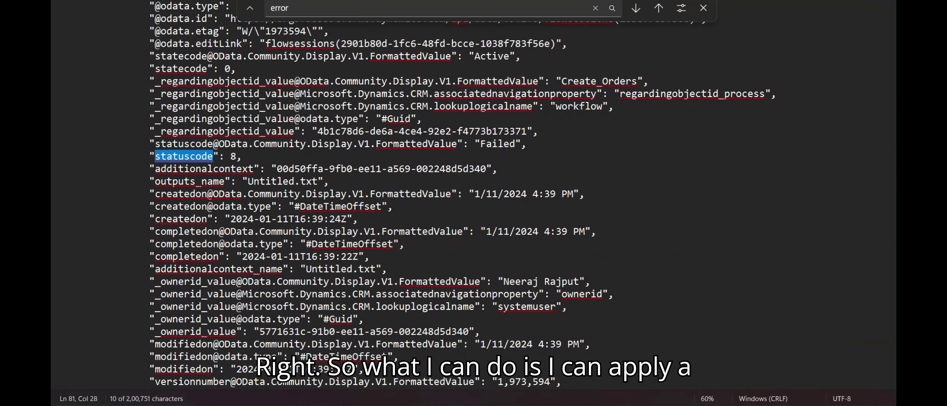
pyautogui.hotkey('alt', 'Tab')
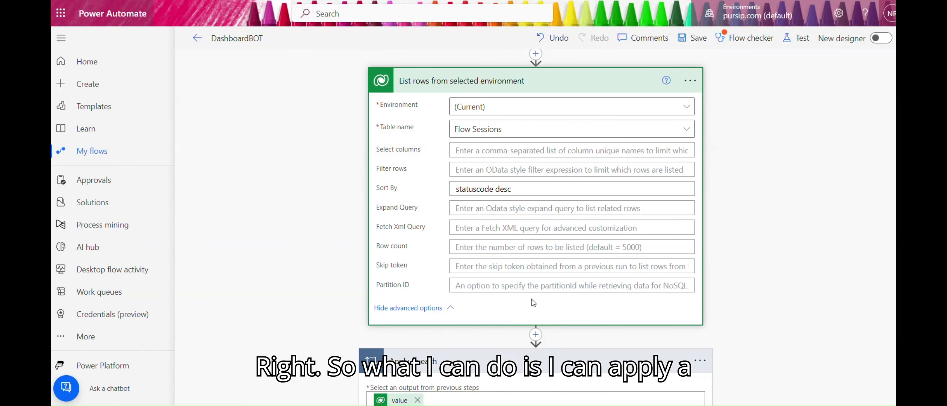
# Step: Set Filter rows of List rows from selected environment to statuscode eq 4
pyautogui.click(482, 176)
pyautogui.write('statuscode')
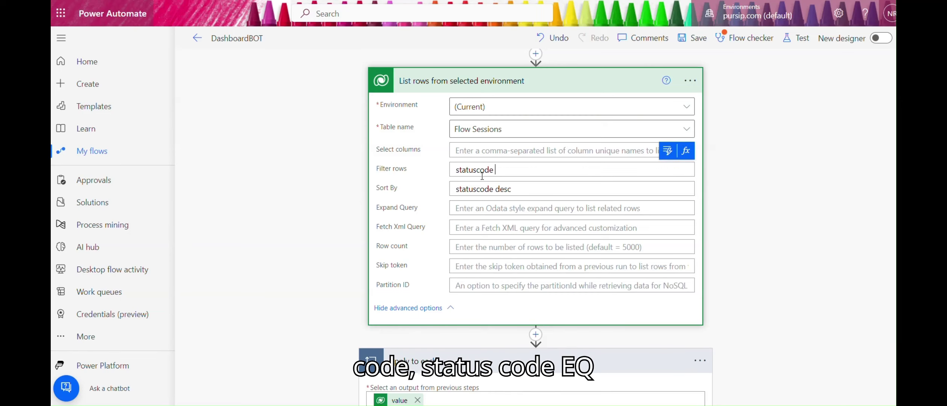
pyautogui.write('eq 4')
# Step: Save the flow with the row filter and run it as a manual test
pyautogui.click(801, 44)
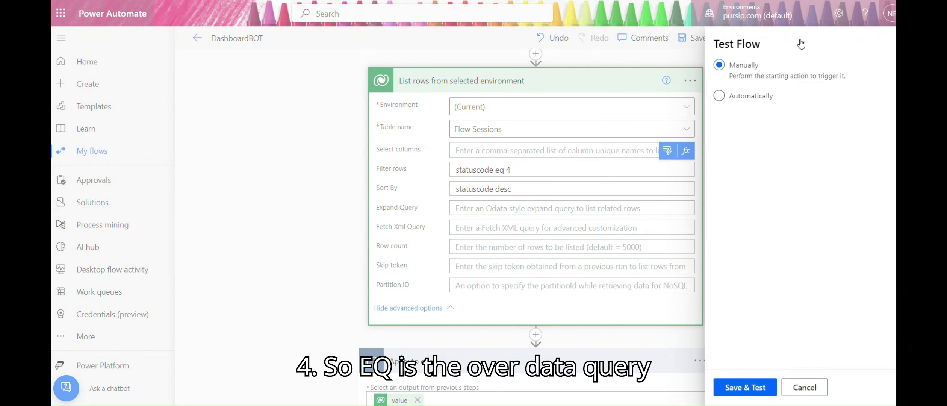
pyautogui.click(730, 391)
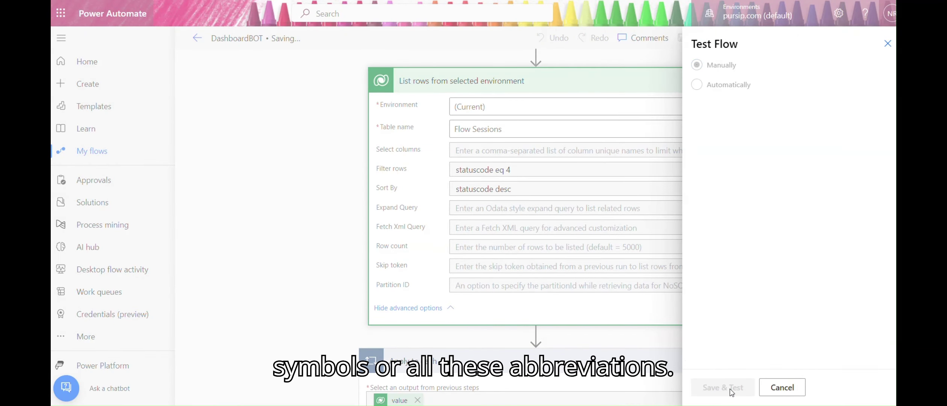
pyautogui.click(755, 390)
pyautogui.click(757, 391)
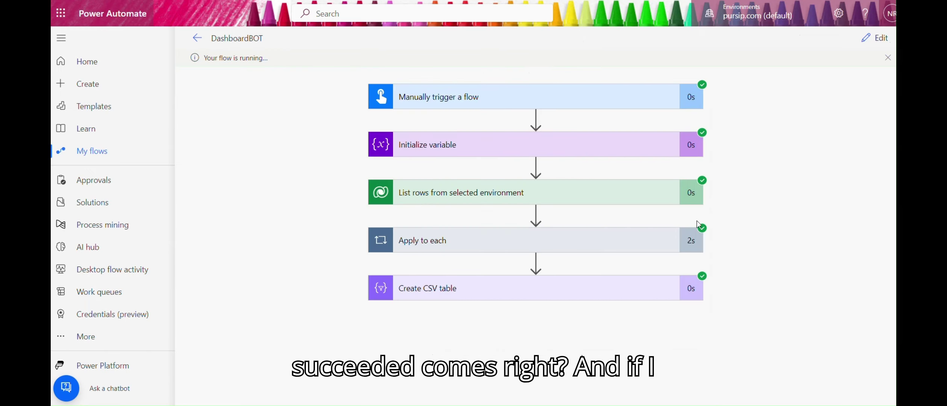
# Step: Expand Create CSV table in the filtered run and check the status of every row in the output body
pyautogui.click(534, 297)
pyautogui.scroll(-7, 533, 226)
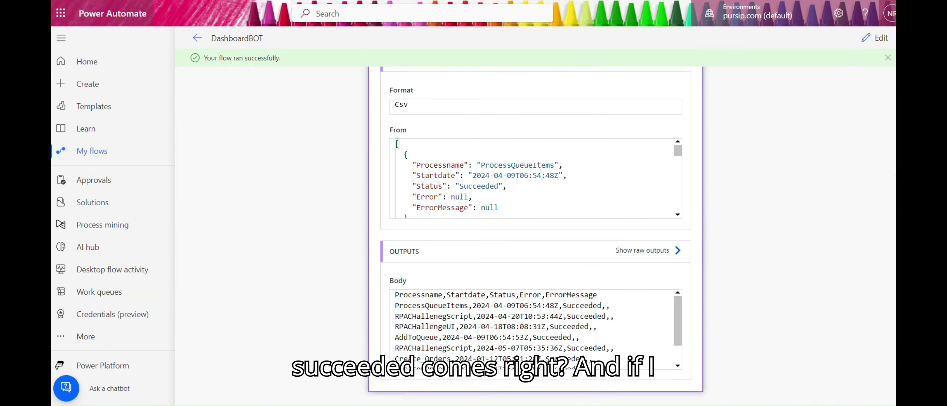
pyautogui.moveTo(679, 302); pyautogui.dragTo(681, 323)
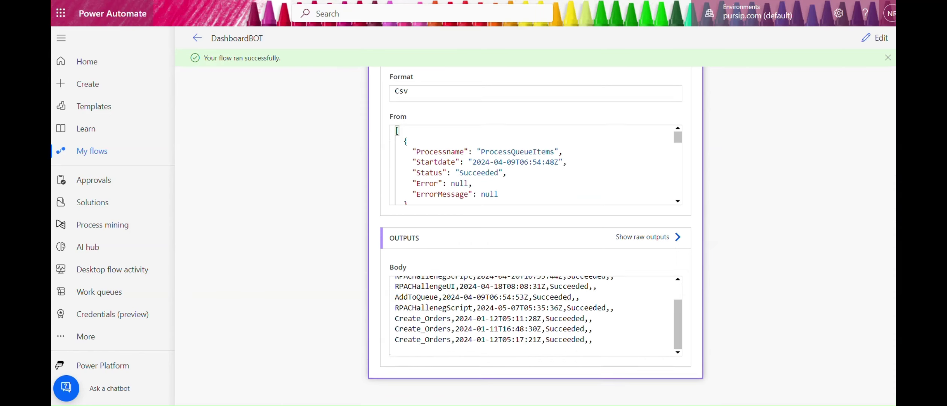
pyautogui.scroll(7, 535, 226)
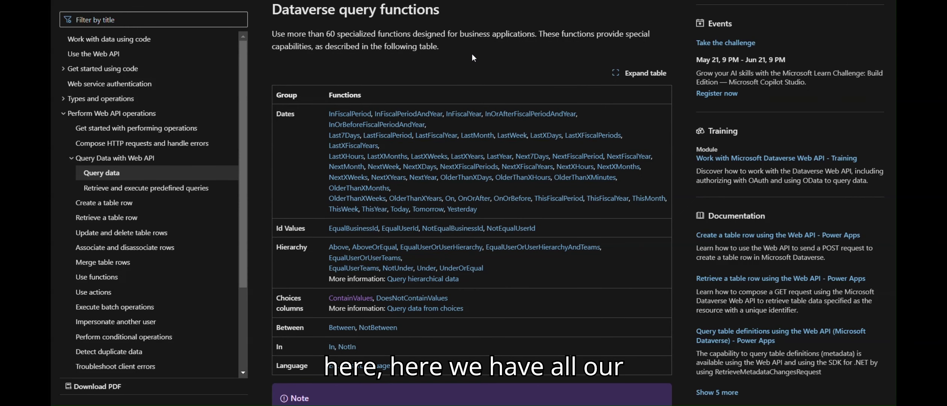
# Step: Browse the Microsoft Learn Query data article for its Dataverse query functions, string filters, wildcards, OData query functions and logical operators
pyautogui.scroll(-3, 471, 54)
pyautogui.scroll(-10, 473, 57)
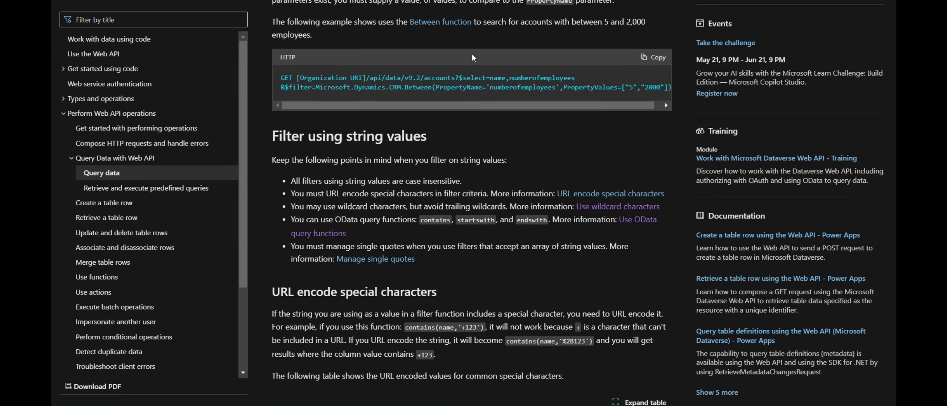
pyautogui.scroll(-1, 474, 57)
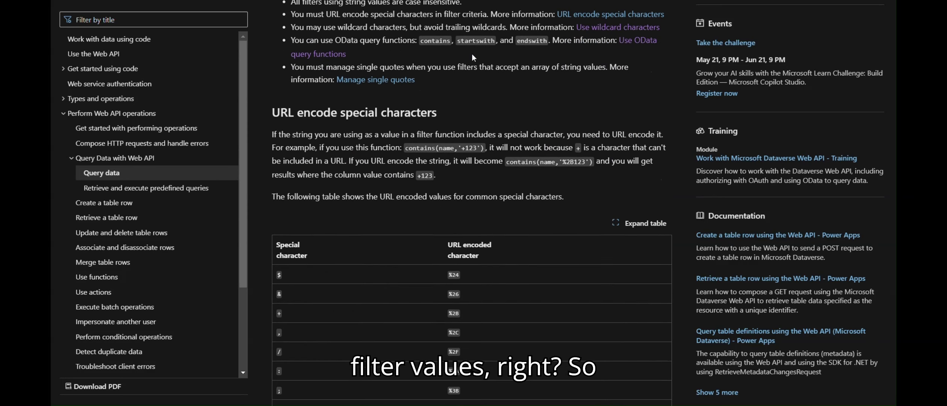
pyautogui.scroll(-1, 474, 57)
pyautogui.scroll(-9, 473, 57)
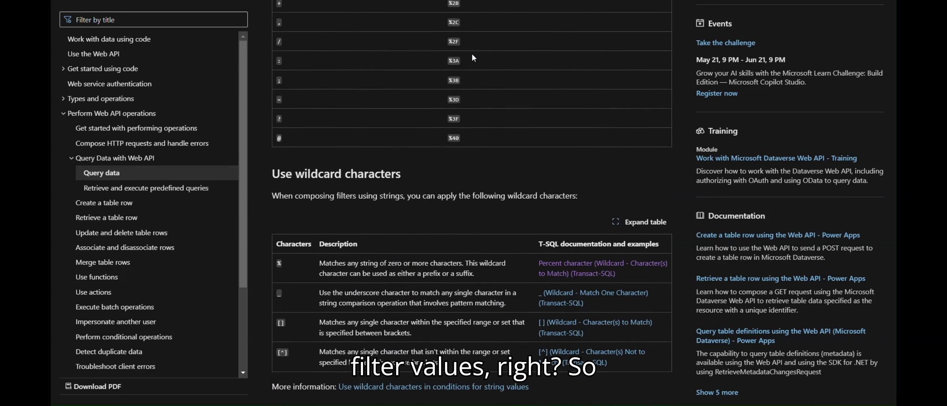
pyautogui.scroll(-9, 473, 57)
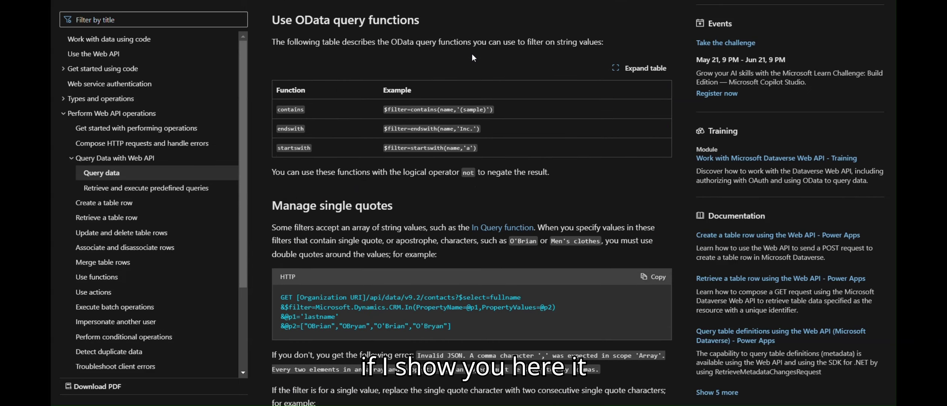
pyautogui.scroll(5, 473, 57)
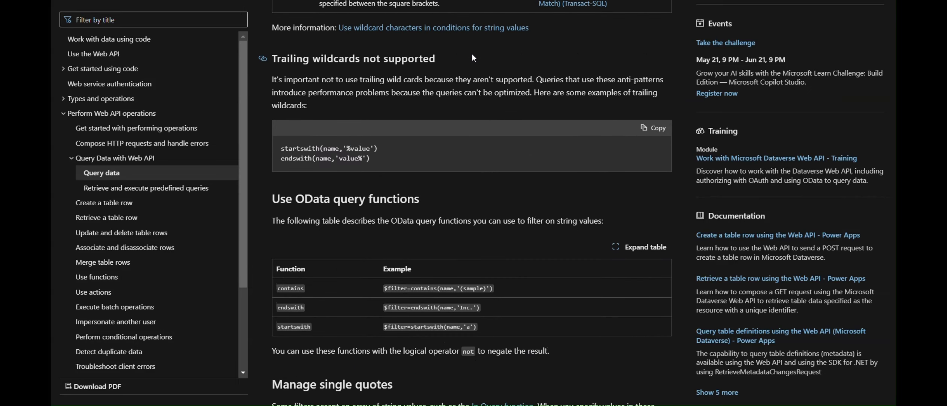
pyautogui.scroll(20, 473, 57)
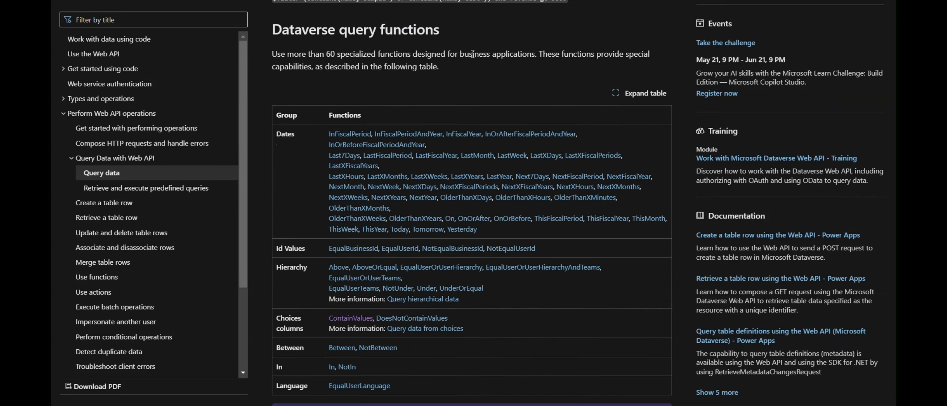
pyautogui.scroll(10, 473, 56)
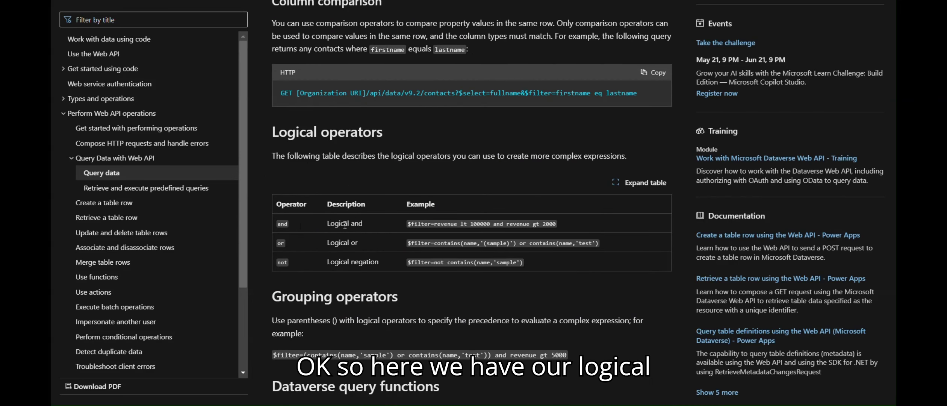
# Step: Examine the eq and ne operators in the Comparison operators table of the Query data article
pyautogui.scroll(10, 342, 259)
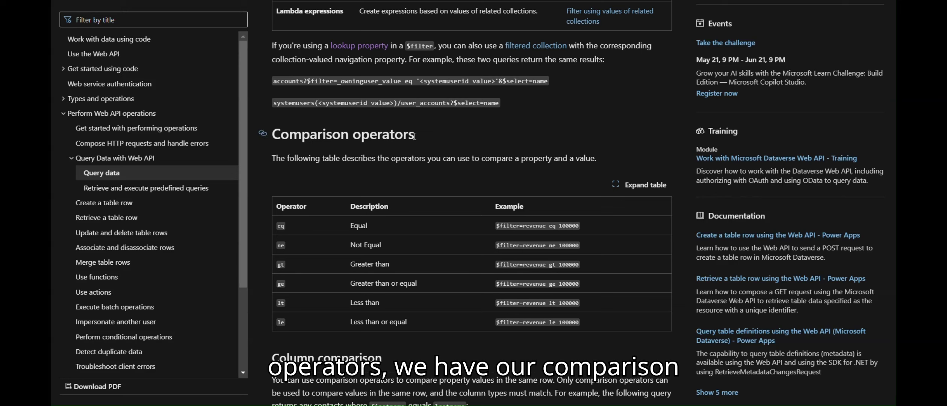
pyautogui.doubleClick(362, 226)
pyautogui.click(280, 225)
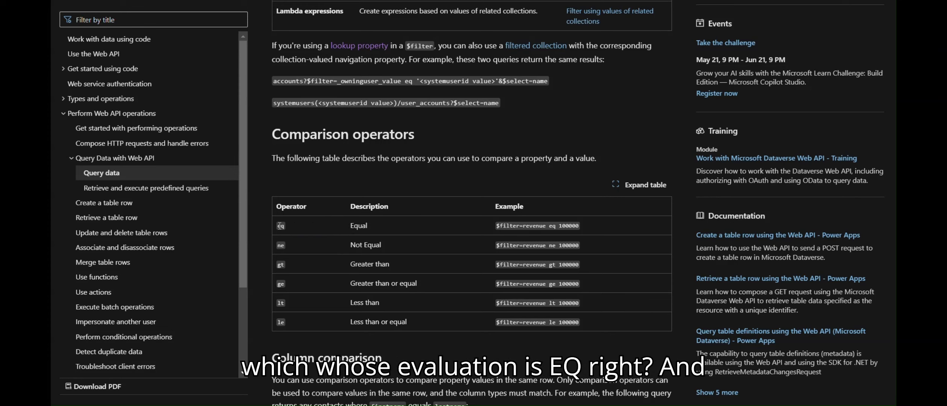
pyautogui.doubleClick(280, 246)
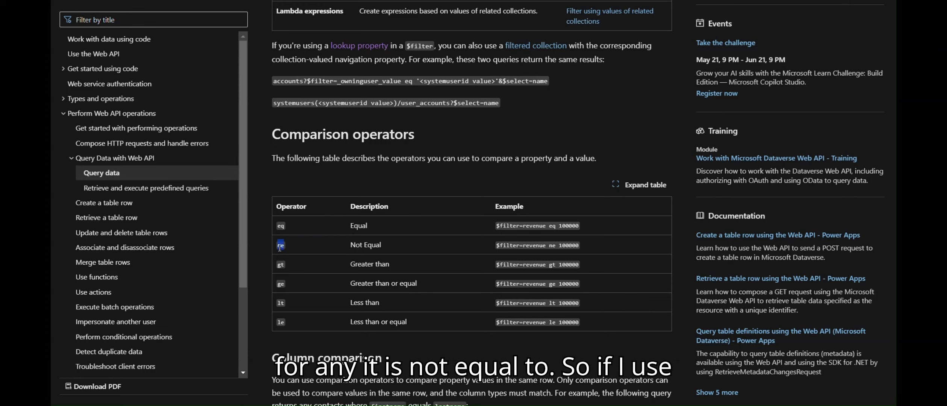
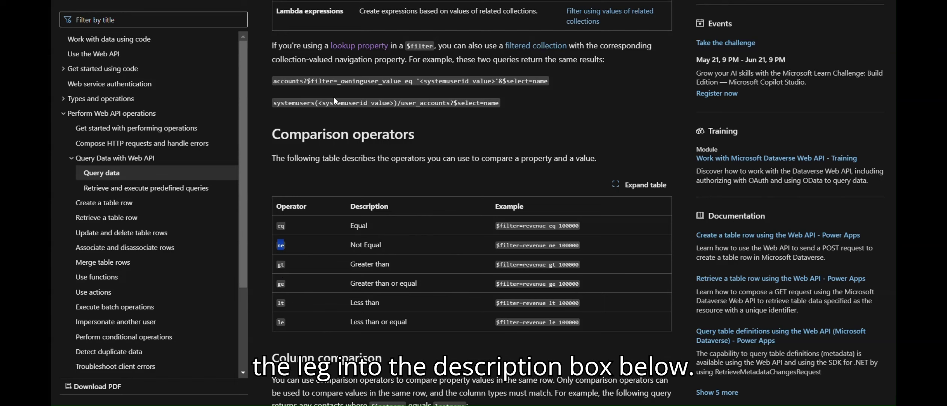
# Step: Review the Logical operators table and the Grouping operators example that combines contains conditions with a revenue comparison
pyautogui.scroll(-5, 428, 254)
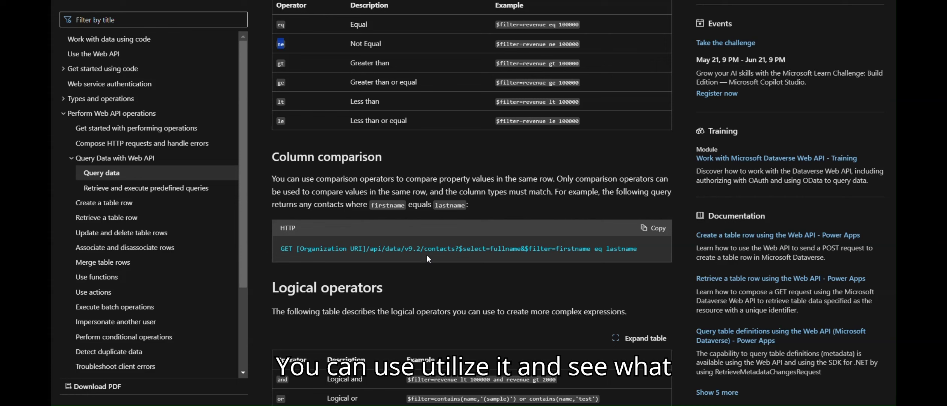
pyautogui.scroll(-5, 427, 254)
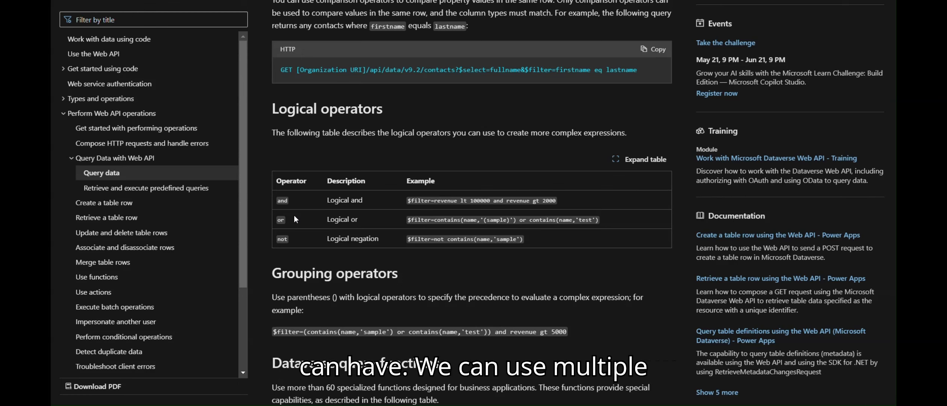
pyautogui.scroll(-4, 294, 215)
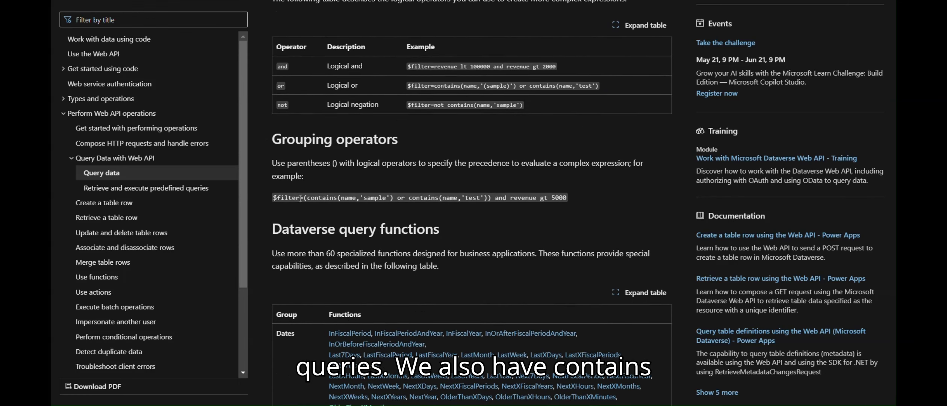
pyautogui.moveTo(305, 198); pyautogui.dragTo(518, 198)
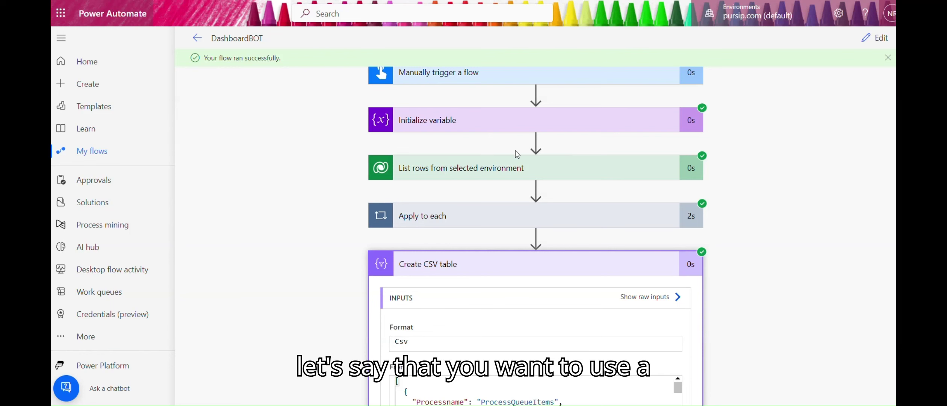
# Step: Open DashboardBOT for editing and copy the sessionusername column name with its LAPTOP value from the JSON output text file
pyautogui.click(871, 38)
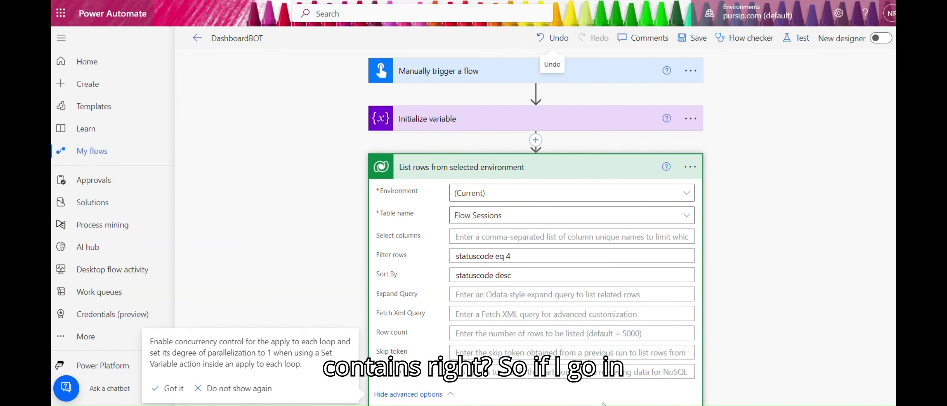
pyautogui.hotkey('alt', 'Tab')
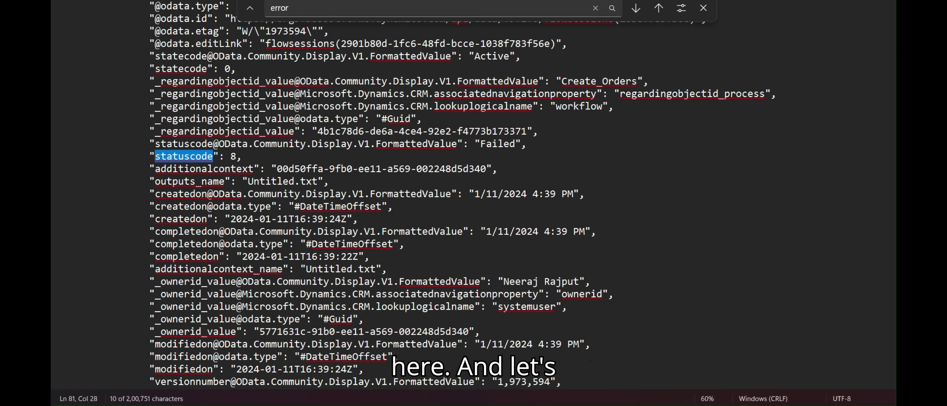
pyautogui.click(284, 229)
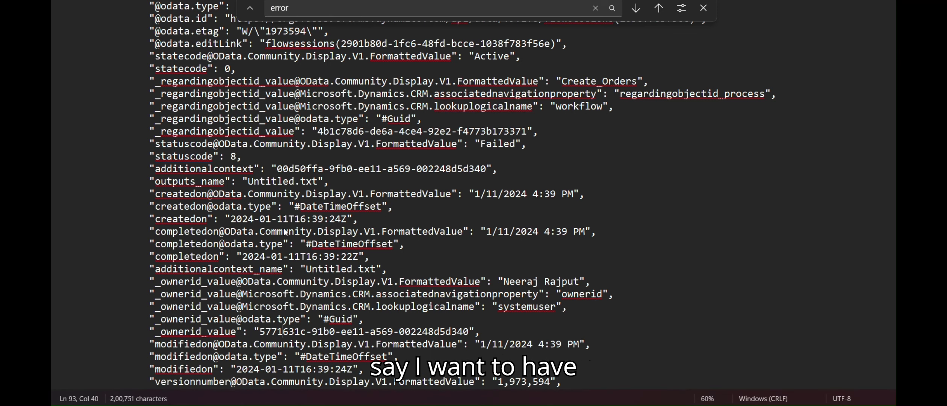
pyautogui.scroll(-3, 284, 228)
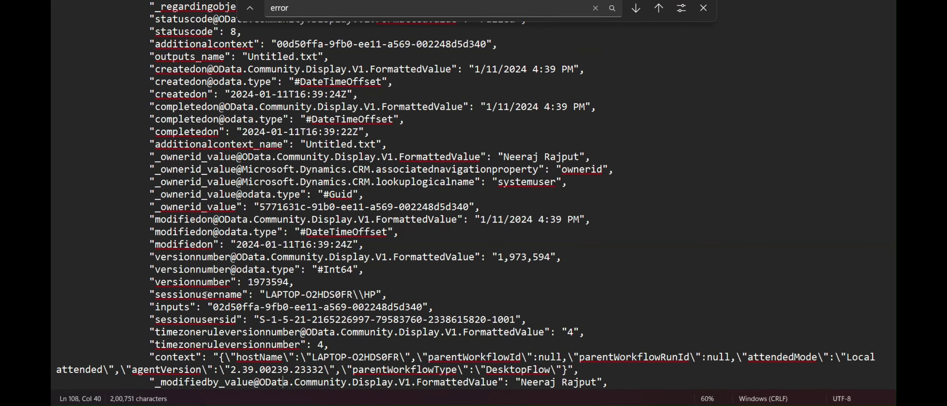
pyautogui.doubleClick(207, 295)
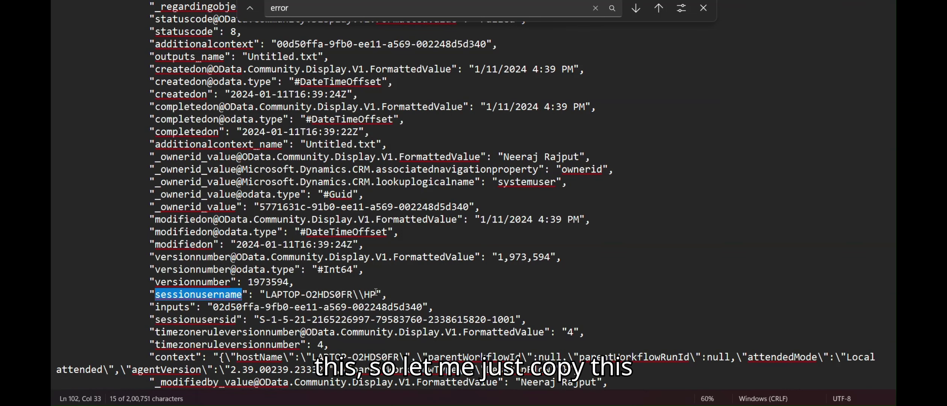
pyautogui.moveTo(376, 295); pyautogui.dragTo(158, 304)
pyautogui.hotkey('ctrl', 'c')
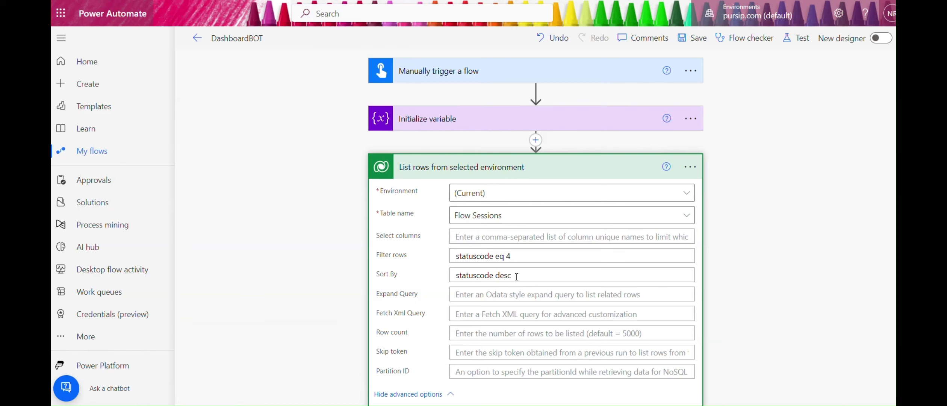
# Step: Replace the Filter rows query of List rows from selected environment with contains(sessionusername, 'LAPTOP-O2HDS0FR\\HP')
pyautogui.moveTo(515, 257); pyautogui.dragTo(457, 257)
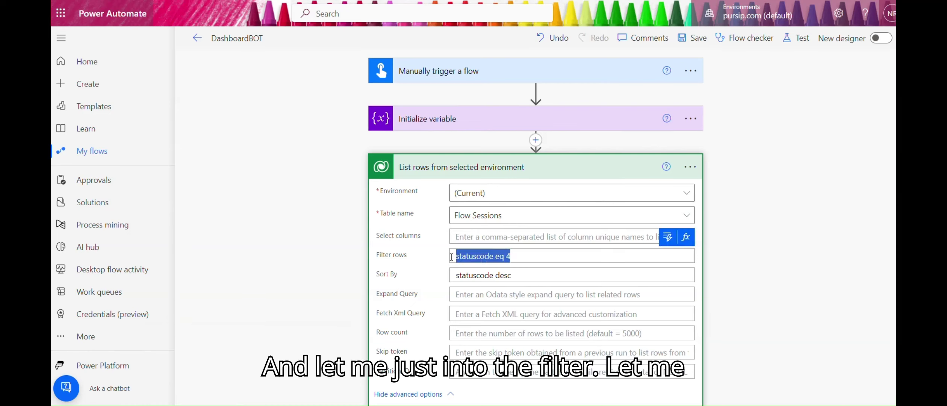
pyautogui.write('cont')
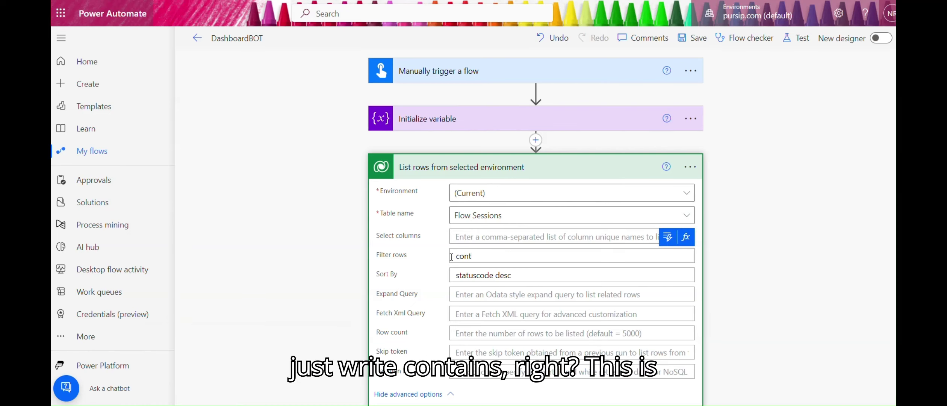
pyautogui.write('siains(')
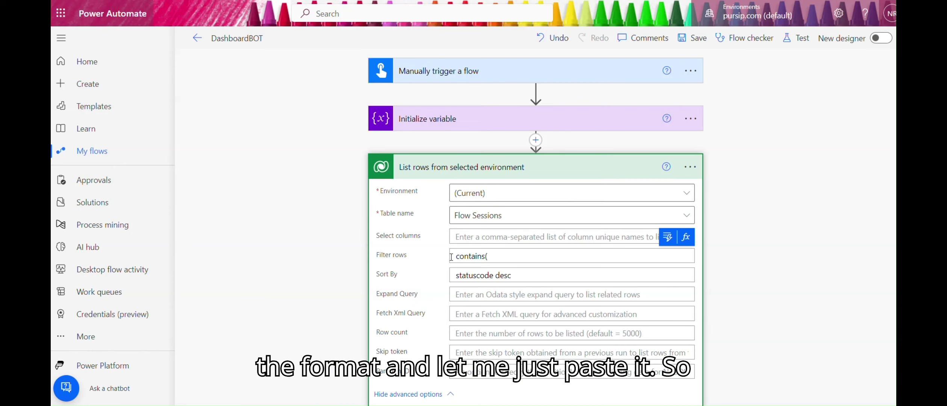
pyautogui.hotkey('ctrl', 'v')
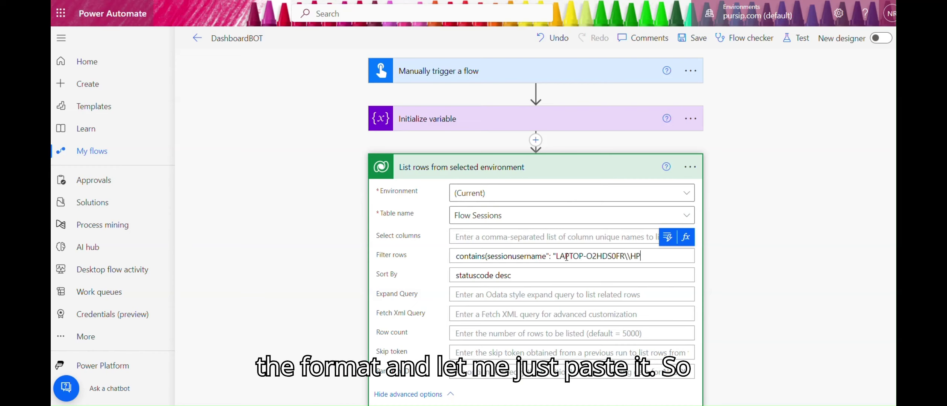
pyautogui.click(551, 256)
pyautogui.press('BackSpace')
pyautogui.press('BackSpace')
pyautogui.write(', ')
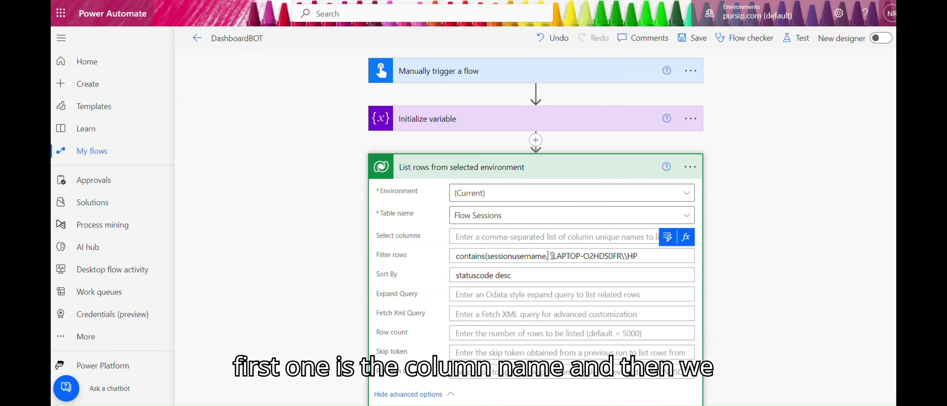
pyautogui.write("'")
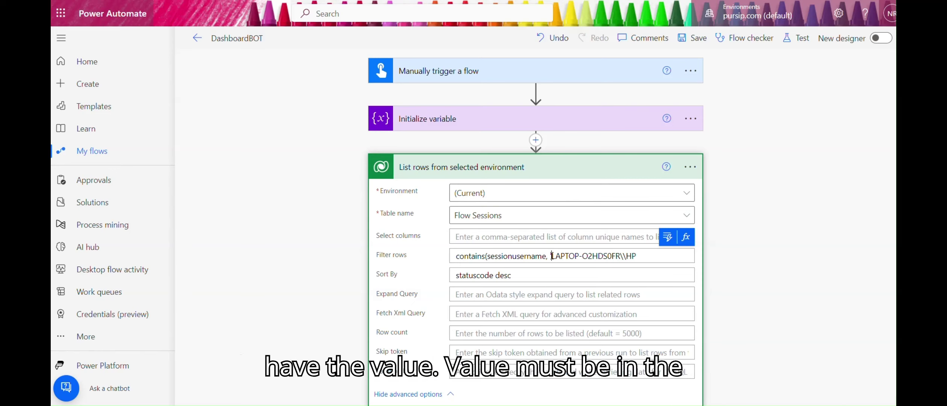
pyautogui.click(643, 251)
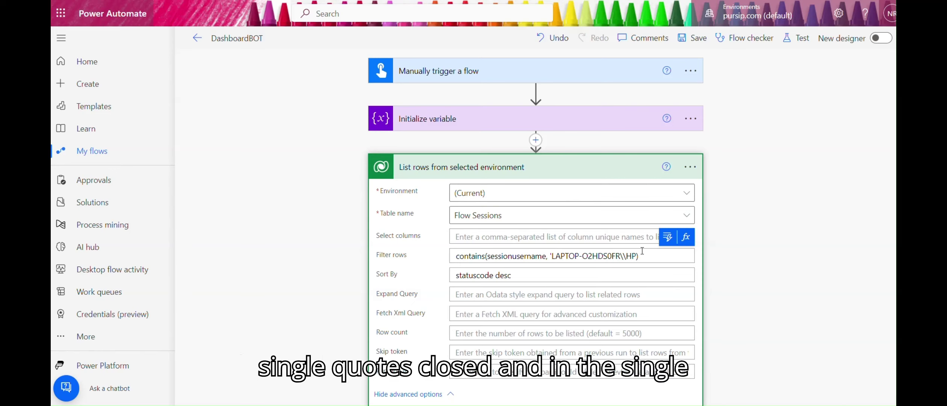
pyautogui.write("'")
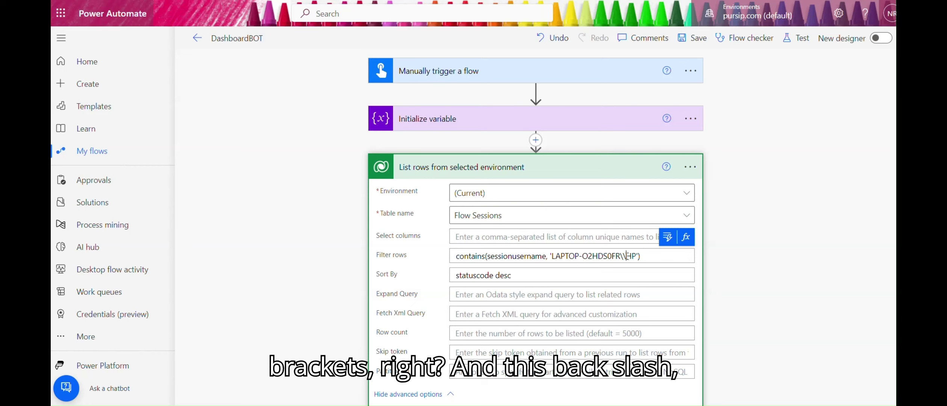
# Step: Swap the value's ending with the backslashes for a % wildcard, making the filter contains(sessionusername, 'LAPTOP-O2HDS0F%')
pyautogui.moveTo(626, 256); pyautogui.dragTo(621, 257)
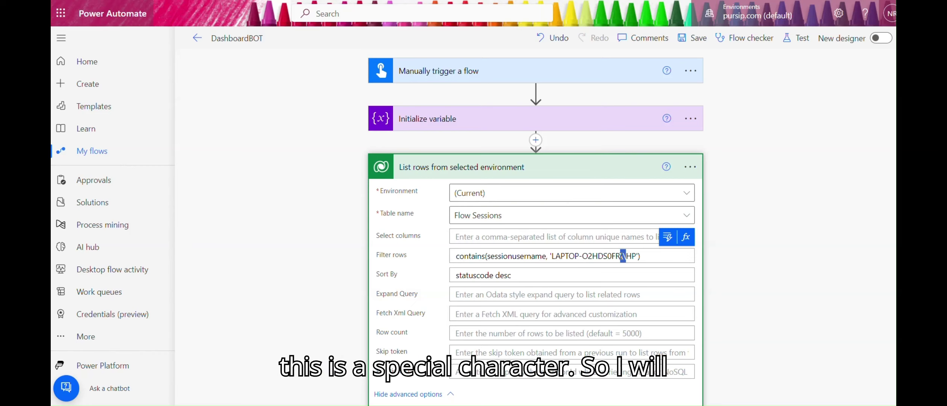
pyautogui.press('BackSpace')
pyautogui.press('BackSpace')
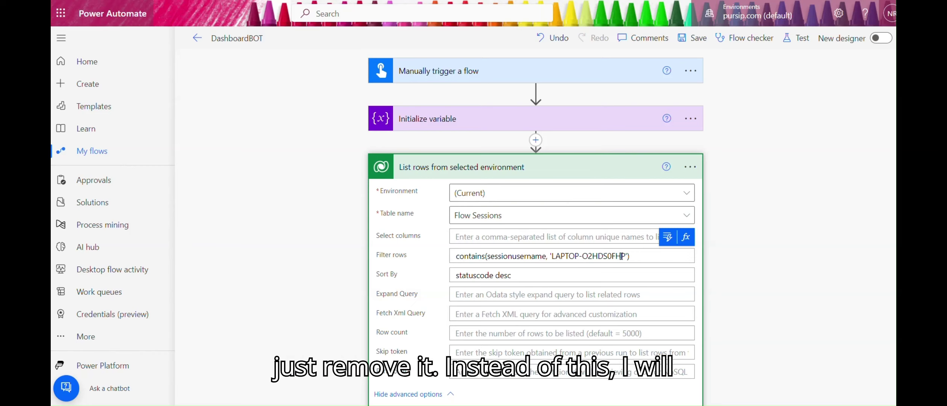
pyautogui.press('Delete')
pyautogui.press('Delete')
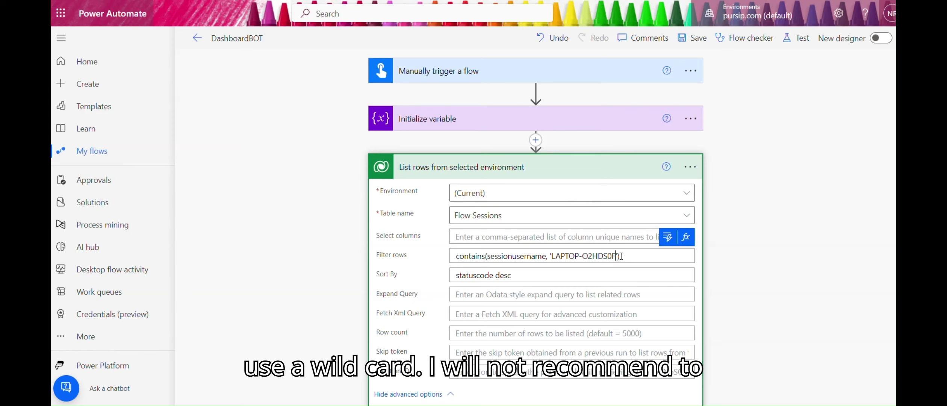
pyautogui.write('%')
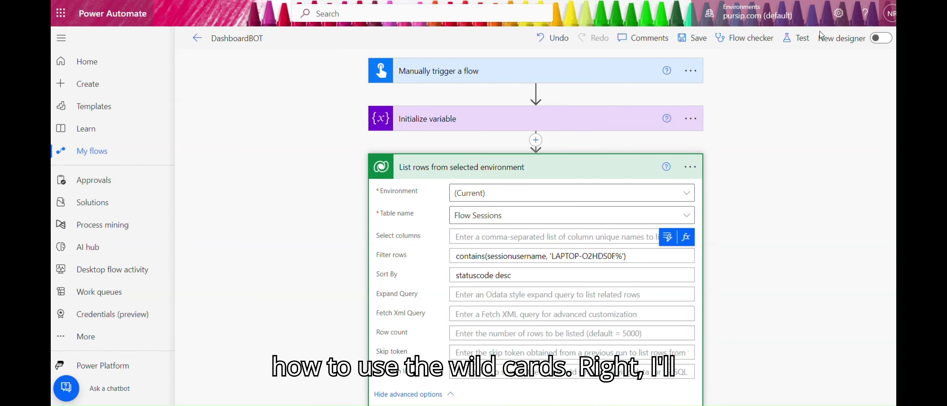
# Step: Save DashboardBOT and run a manual test with the contains filter
pyautogui.click(800, 44)
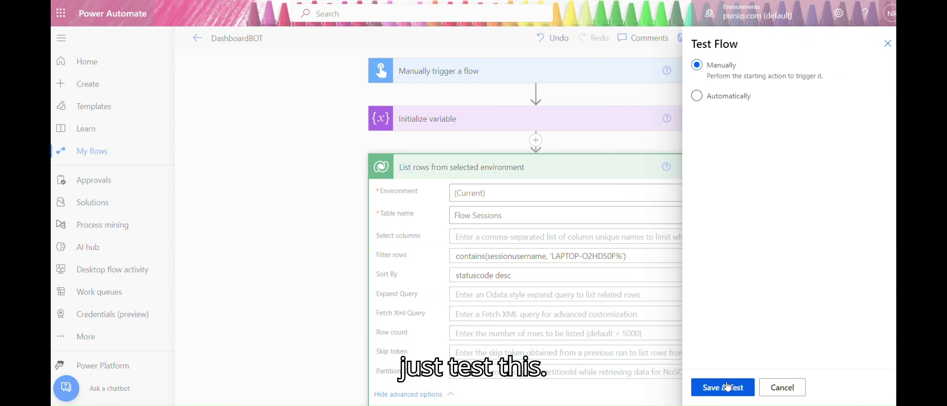
pyautogui.click(724, 389)
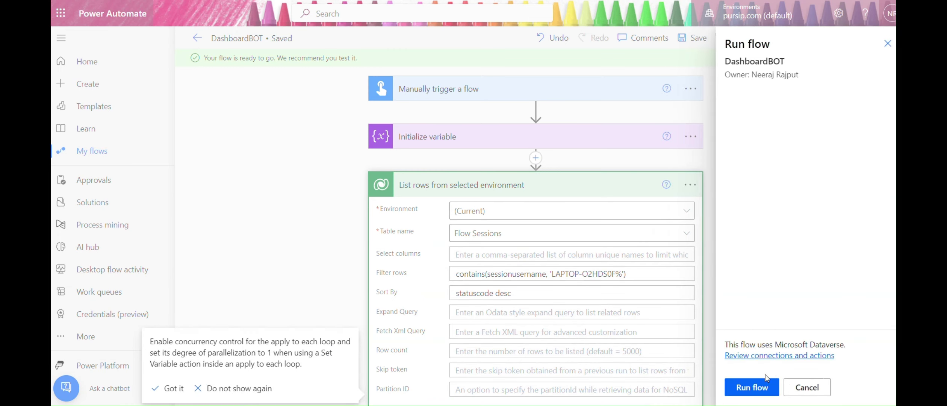
pyautogui.click(750, 387)
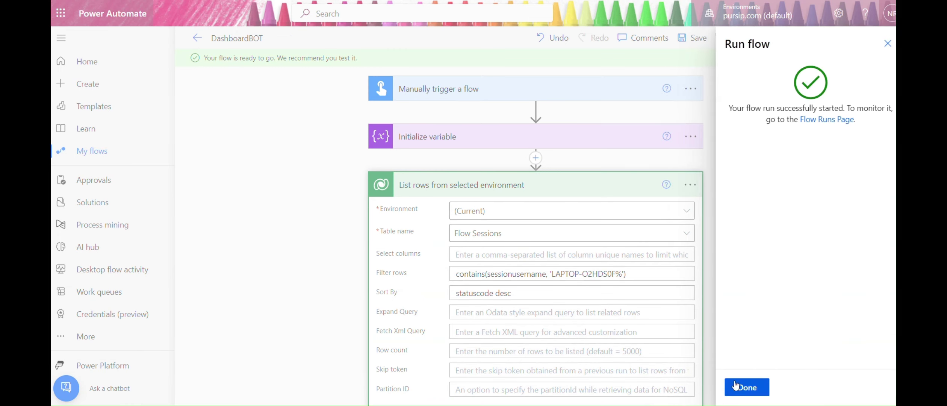
pyautogui.click(749, 389)
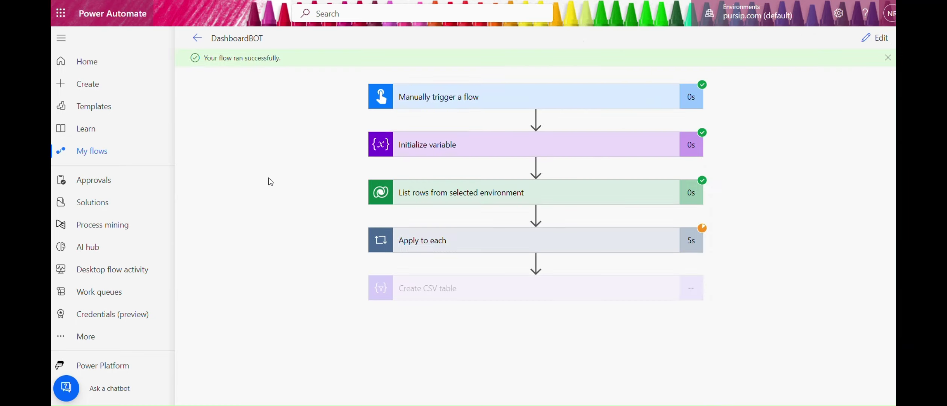
# Step: Expand Create CSV table in the run, check the rows in its output body, and reopen the flow for editing
pyautogui.click(533, 296)
pyautogui.scroll(-6, 714, 299)
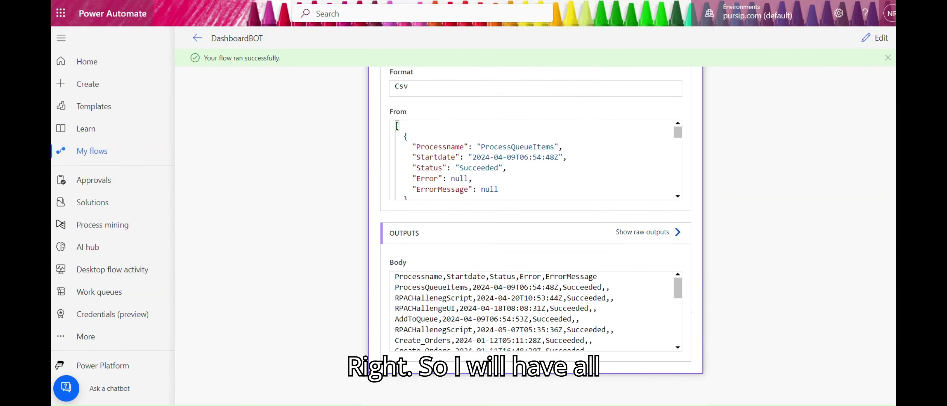
pyautogui.moveTo(678, 288); pyautogui.dragTo(806, 266)
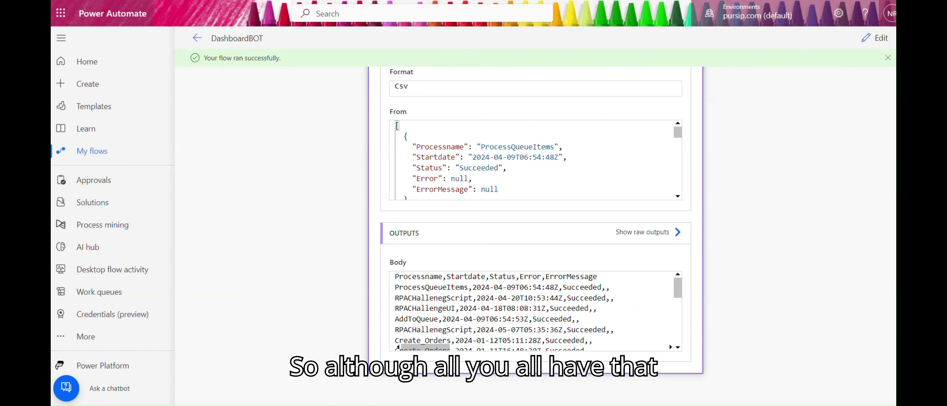
pyautogui.scroll(6, 536, 226)
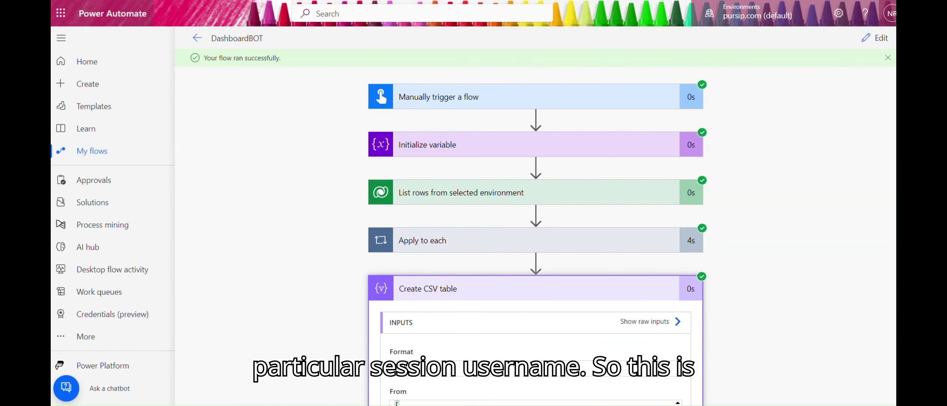
pyautogui.click(875, 38)
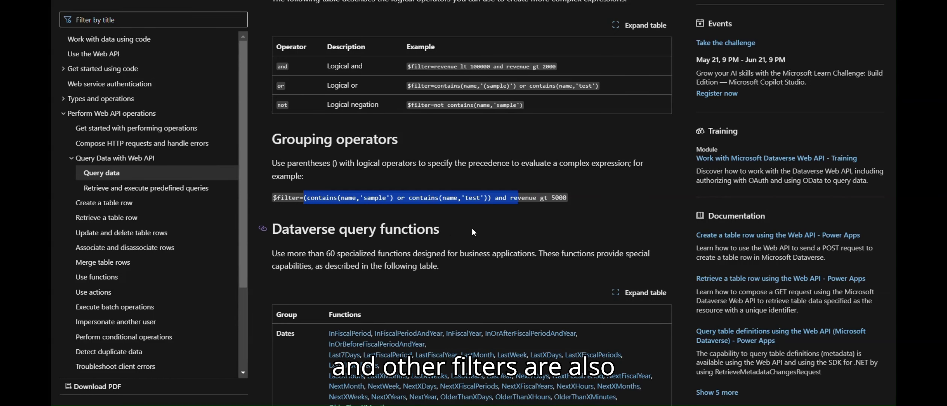
# Step: Find "wild" in the Query data article and examine the URL encoded characters and the wildcard characters table
pyautogui.click(488, 261)
pyautogui.scroll(-5, 488, 262)
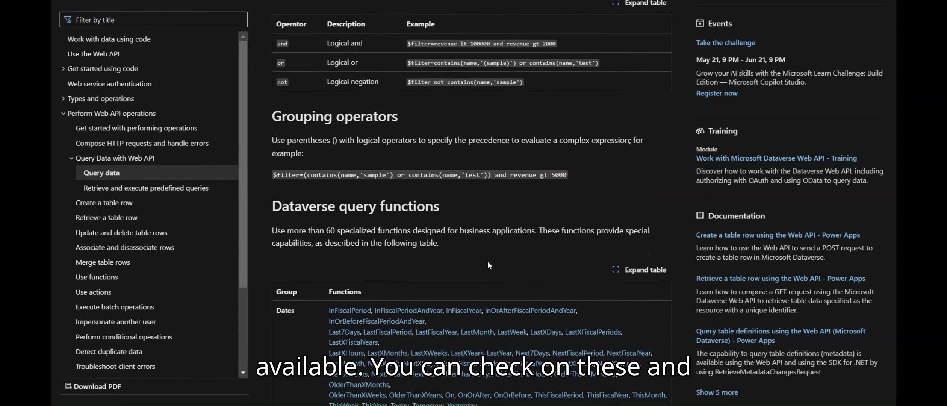
pyautogui.hotkey('ctrl', 'f')
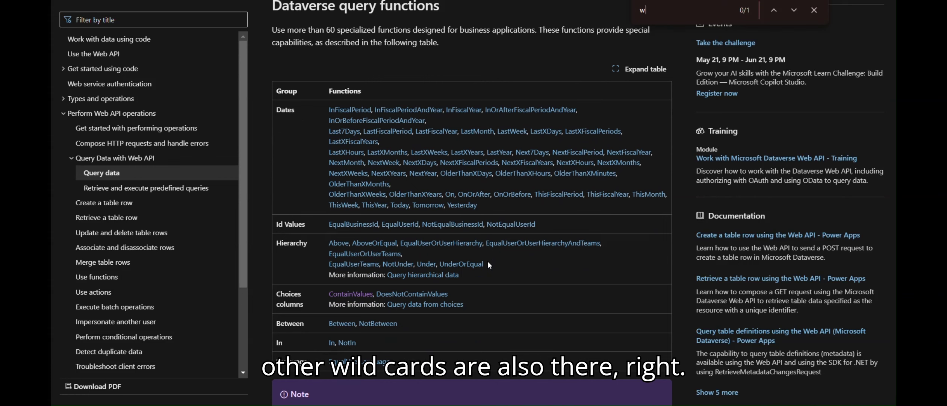
pyautogui.write('wild')
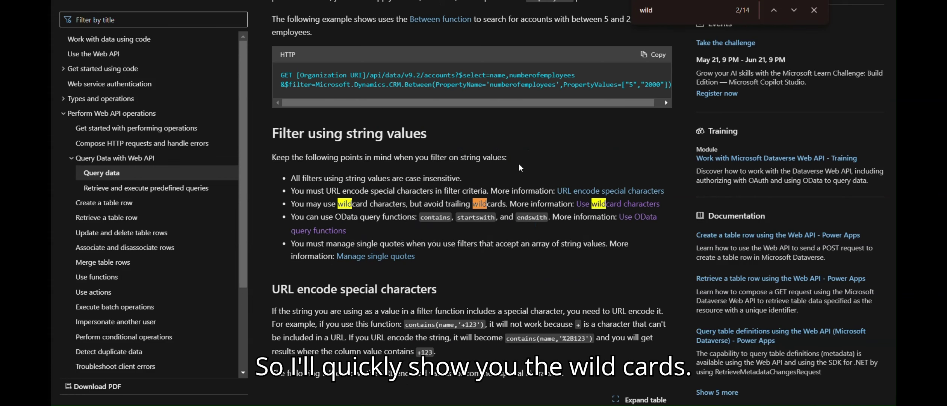
pyautogui.scroll(-8, 458, 221)
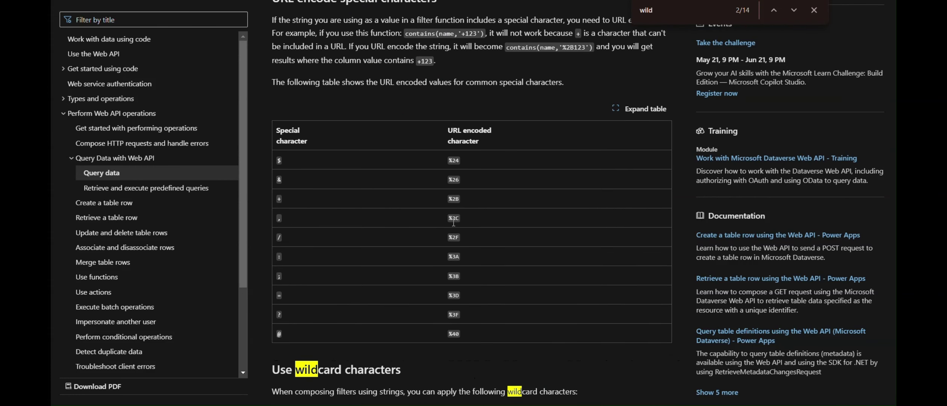
pyautogui.scroll(-8, 529, 170)
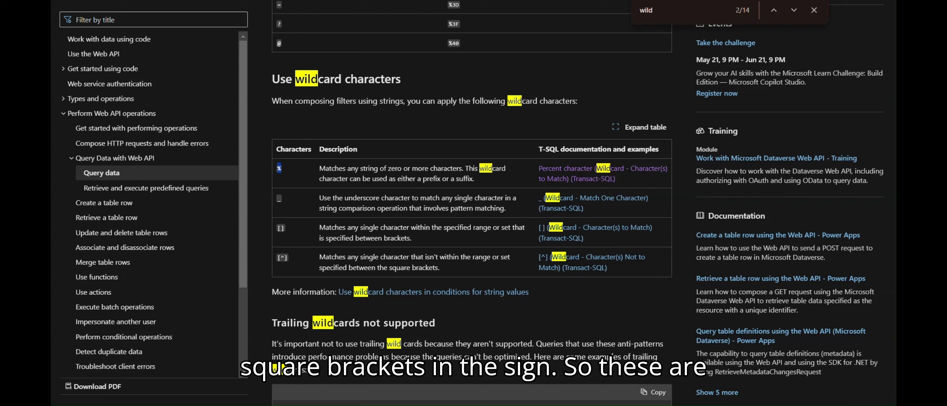
# Step: Return to the DashboardBOT flow and add a File System Create file action after Create CSV table
pyautogui.click(241, 1)
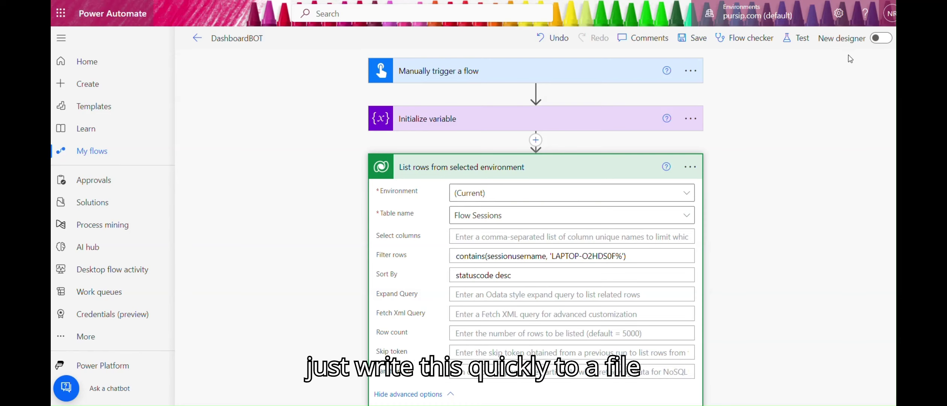
pyautogui.scroll(-15, 877, 347)
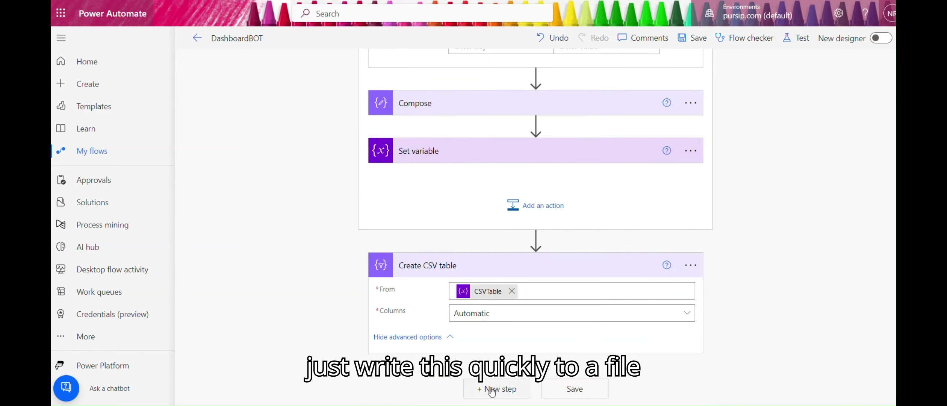
pyautogui.click(488, 392)
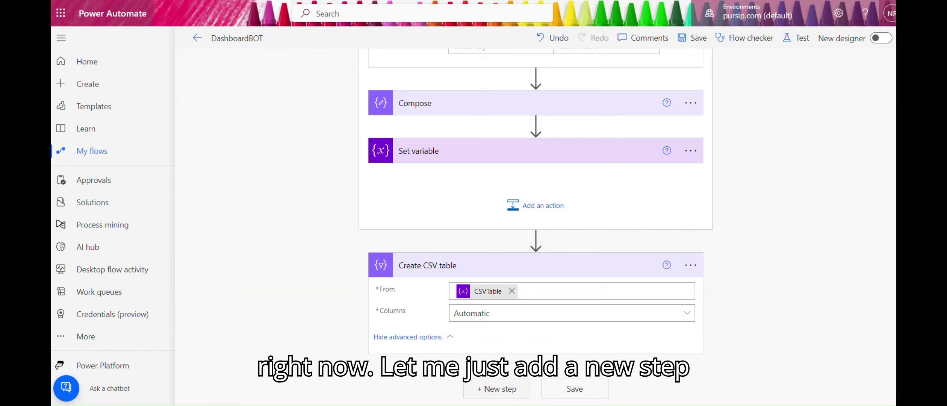
pyautogui.click(464, 87)
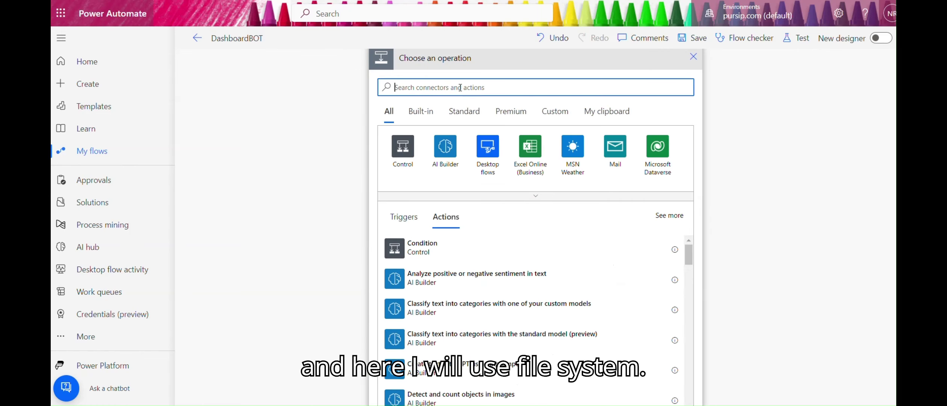
pyautogui.write('file')
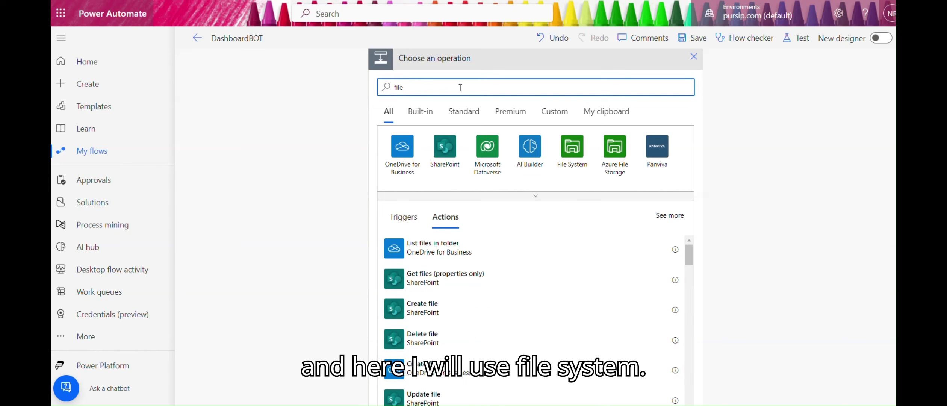
pyautogui.click(573, 147)
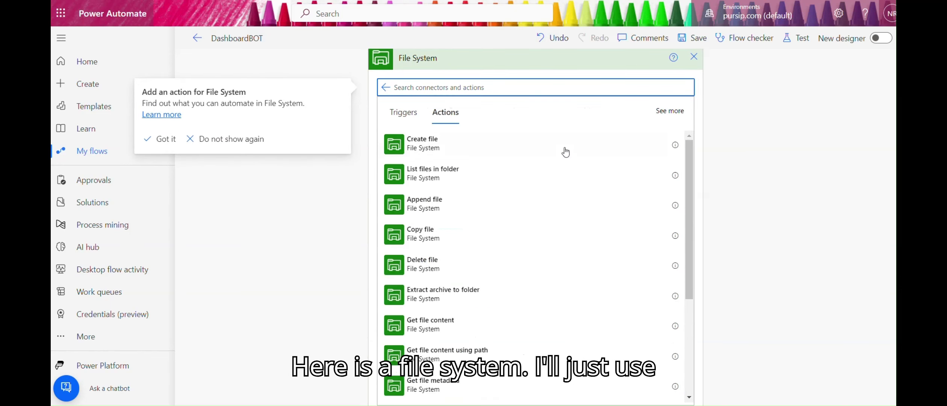
pyautogui.click(433, 143)
pyautogui.click(432, 142)
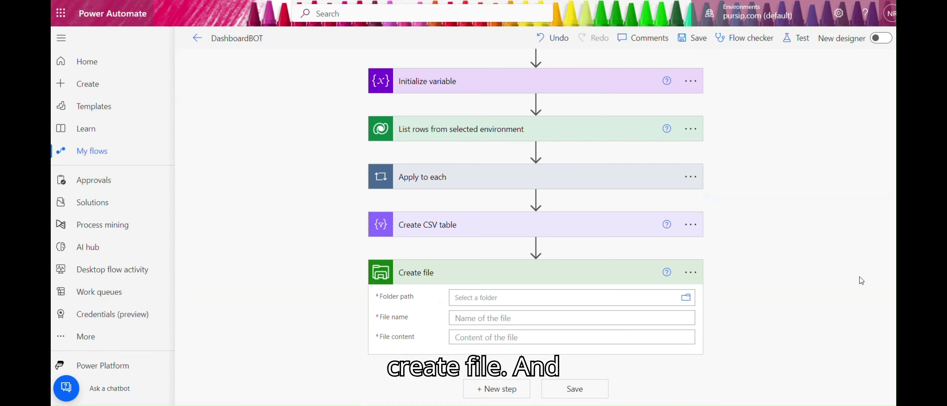
# Step: Check which connection the Create file action uses and set its folder path to \Downloads
pyautogui.click(690, 273)
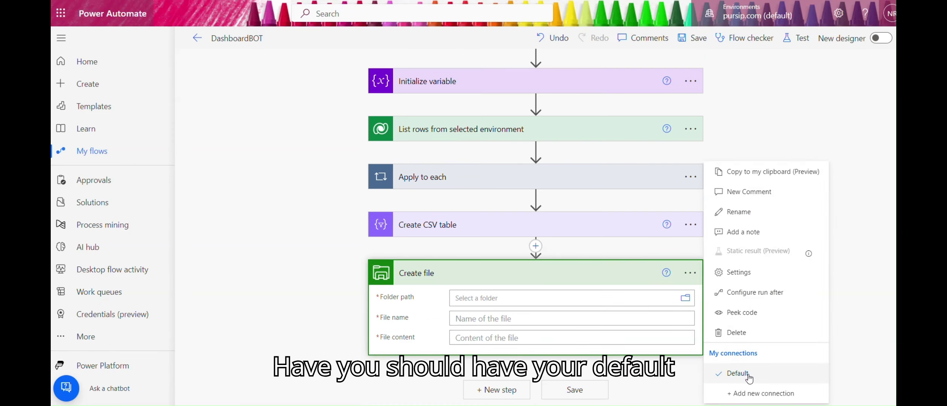
pyautogui.click(770, 70)
pyautogui.click(521, 297)
pyautogui.write('\\Do')
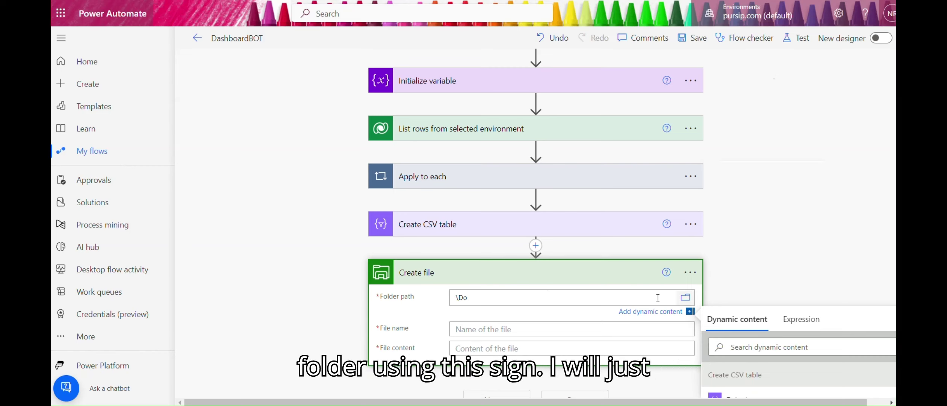
pyautogui.write('wnloads')
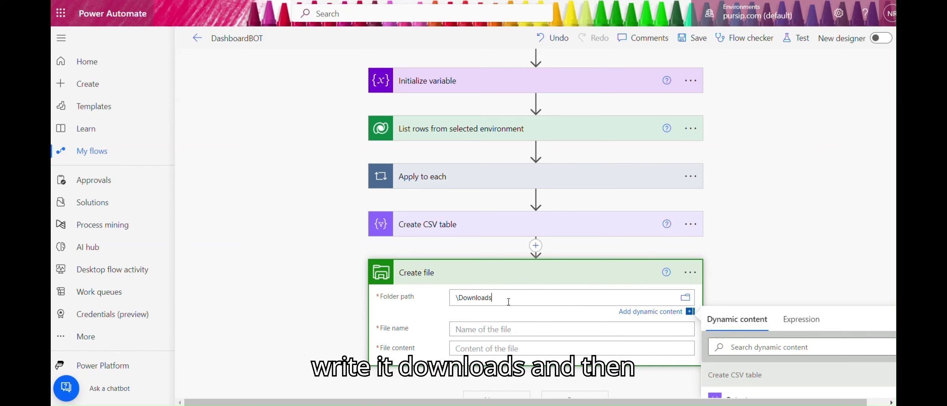
# Step: Name the file in the Create file action Output.csv
pyautogui.click(490, 328)
pyautogui.write('out')
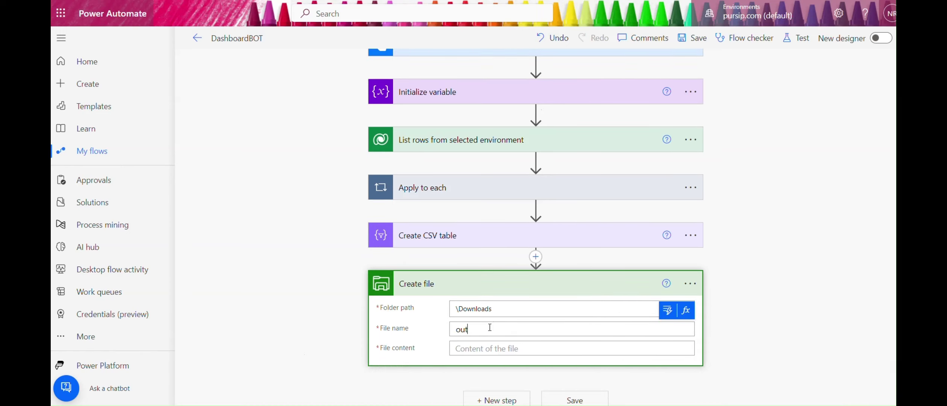
pyautogui.press('BackSpace')
pyautogui.press('BackSpace')
pyautogui.press('BackSpace')
pyautogui.write('Outpu')
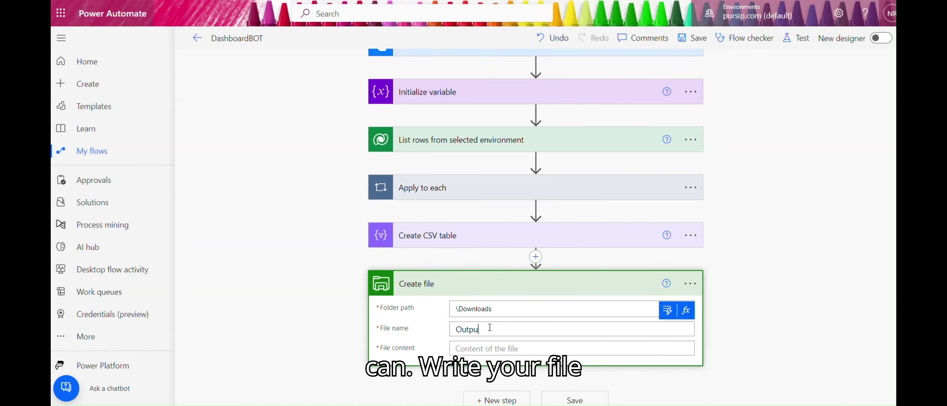
pyautogui.write('t')
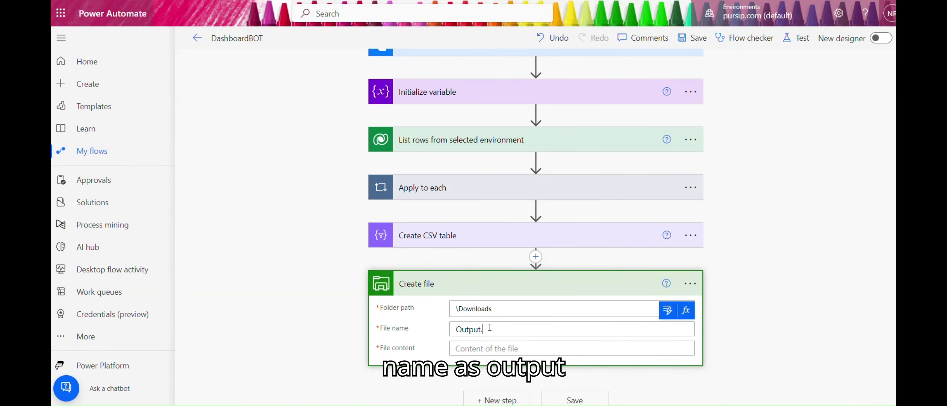
pyautogui.write('.scsv')
# Step: Use the Output dynamic value of Create CSV table as the file content
pyautogui.click(486, 344)
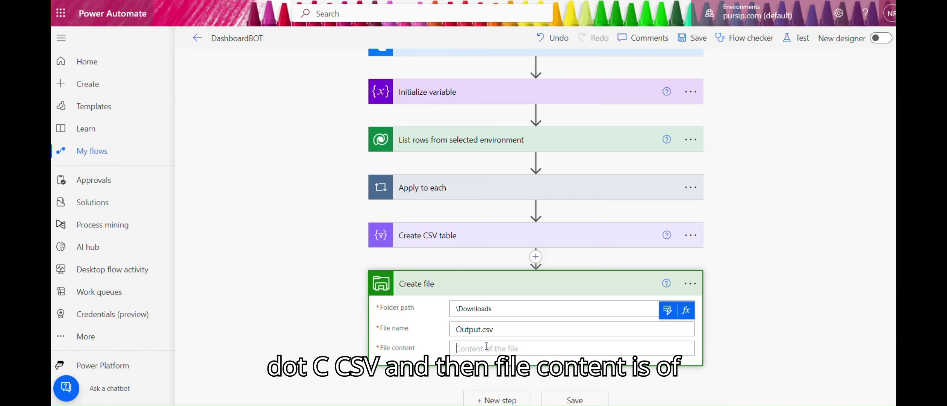
pyautogui.click(667, 330)
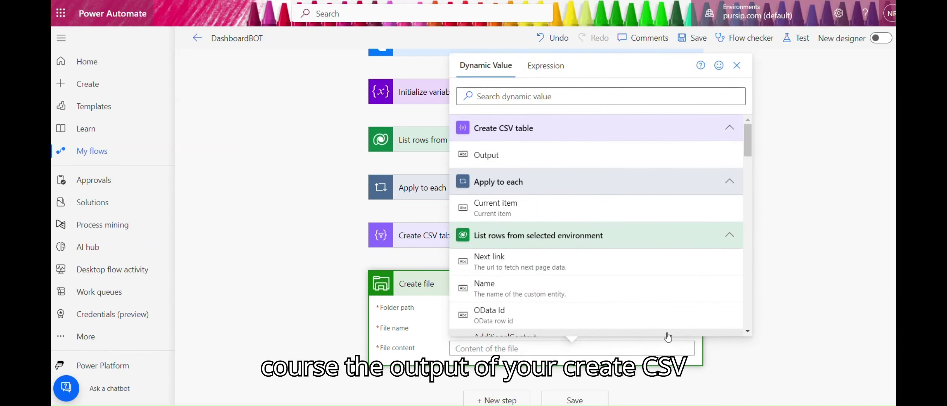
pyautogui.click(489, 155)
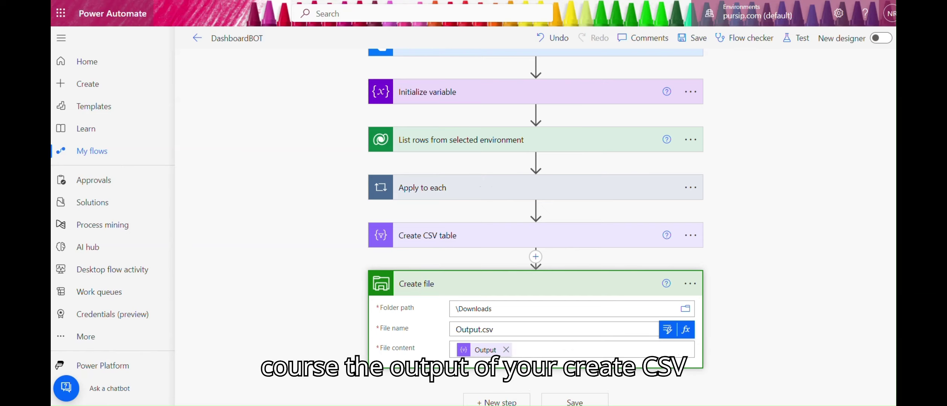
# Step: Save DashboardBOT and run a manual test that includes the Create file action
pyautogui.click(572, 390)
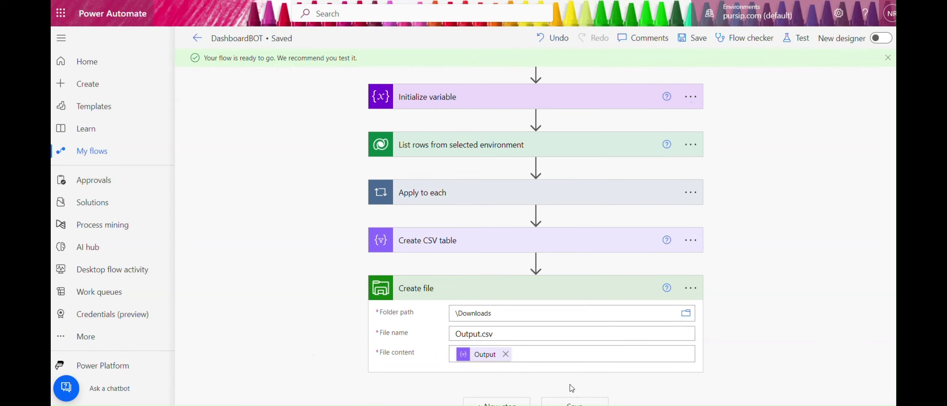
pyautogui.click(804, 43)
pyautogui.click(719, 384)
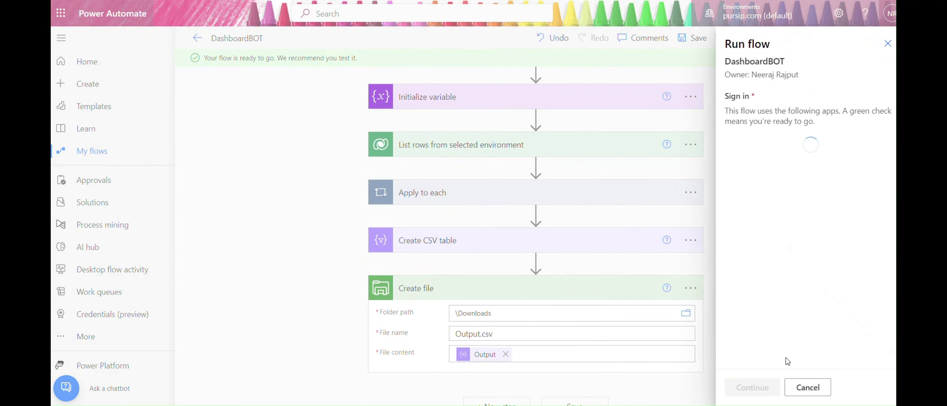
pyautogui.click(753, 388)
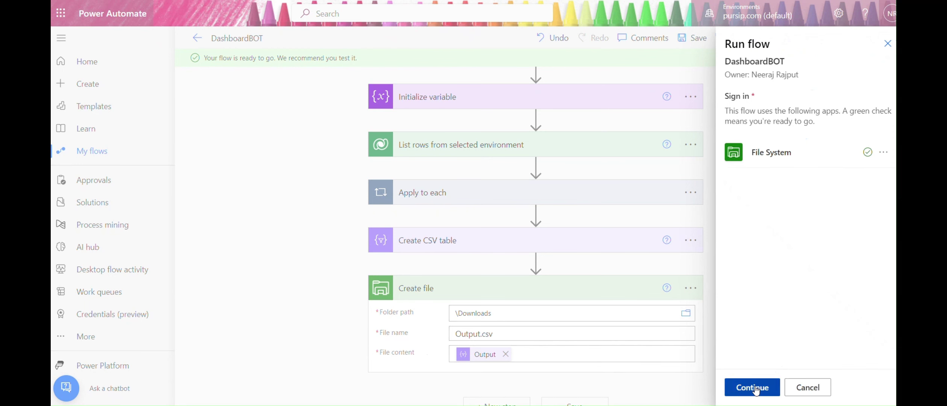
pyautogui.click(756, 390)
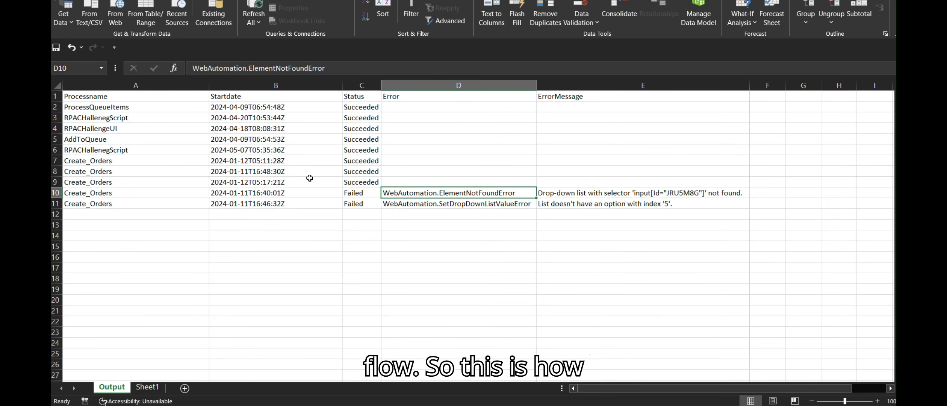
# Step: In Excel, review the Processname, Startdate and Status columns of the Output sheet
pyautogui.moveTo(111, 107); pyautogui.dragTo(475, 222)
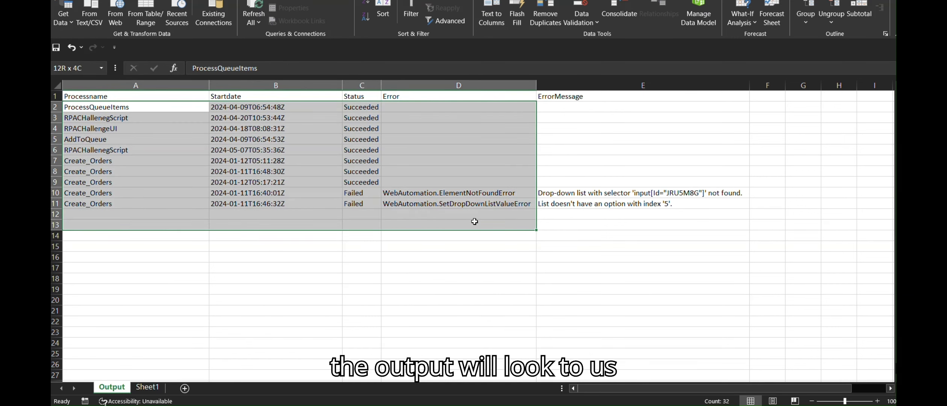
pyautogui.click(140, 109)
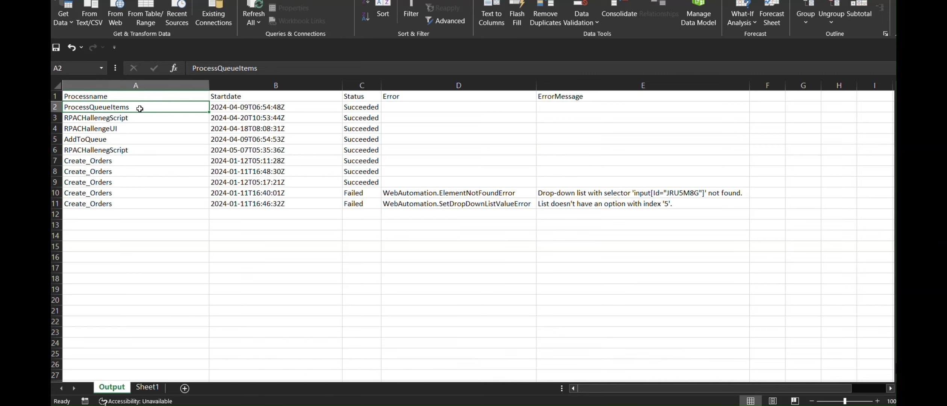
pyautogui.press('Down')
pyautogui.press('Right')
pyautogui.press('Up')
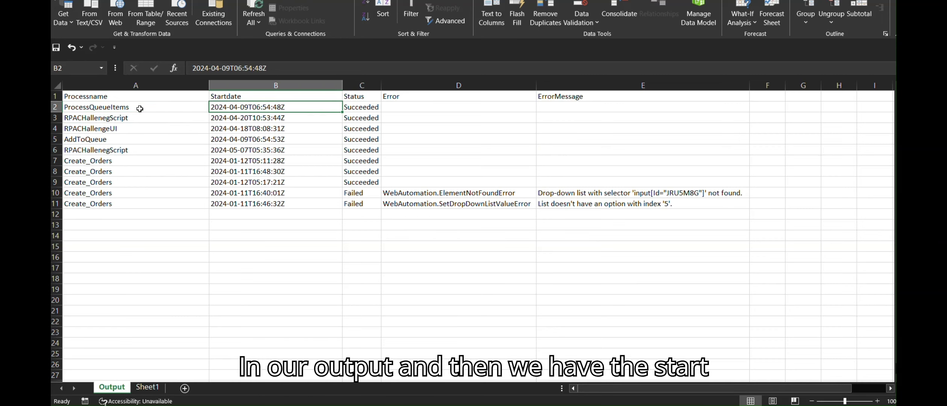
pyautogui.press('Right')
pyautogui.press('Right')
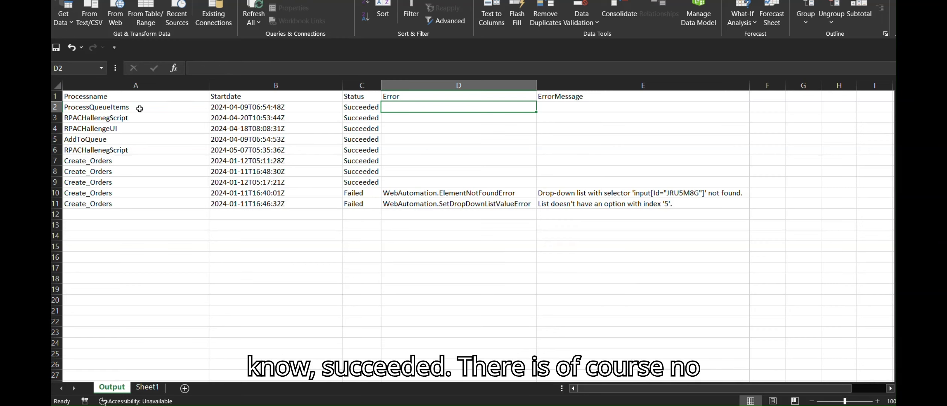
# Step: Examine the Error and ErrorMessage entries of the failed Create_Orders rows in the Output sheet
pyautogui.press('Down')
pyautogui.press('Down')
pyautogui.press('Down')
pyautogui.press('Down')
pyautogui.press('Down')
pyautogui.press('Down')
pyautogui.press('Down')
pyautogui.press('Down')
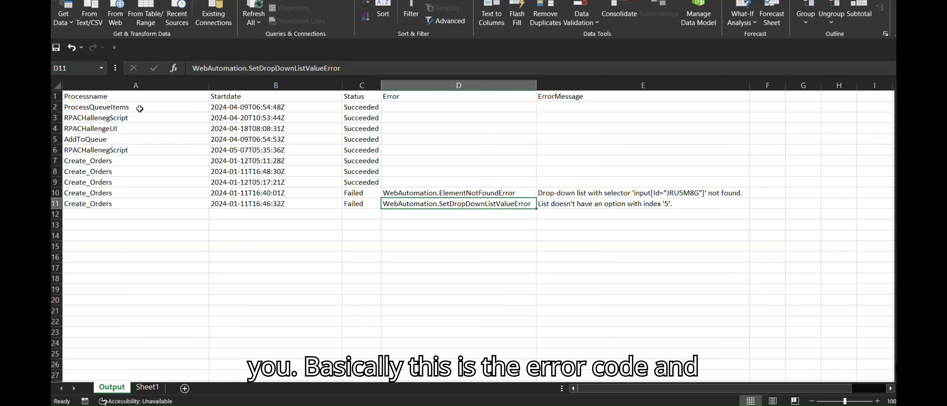
pyautogui.press('Right')
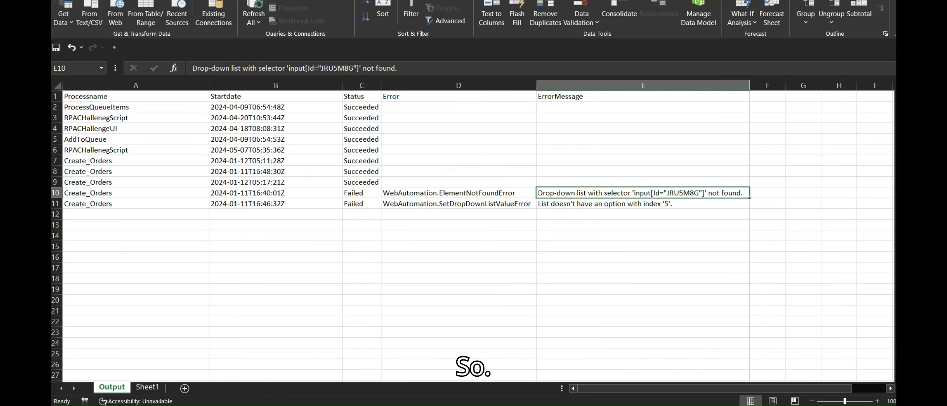
# Step: Switch to Power Automate, reopen DashboardBOT for editing from its details page, and review the Create file settings
pyautogui.click(566, 400)
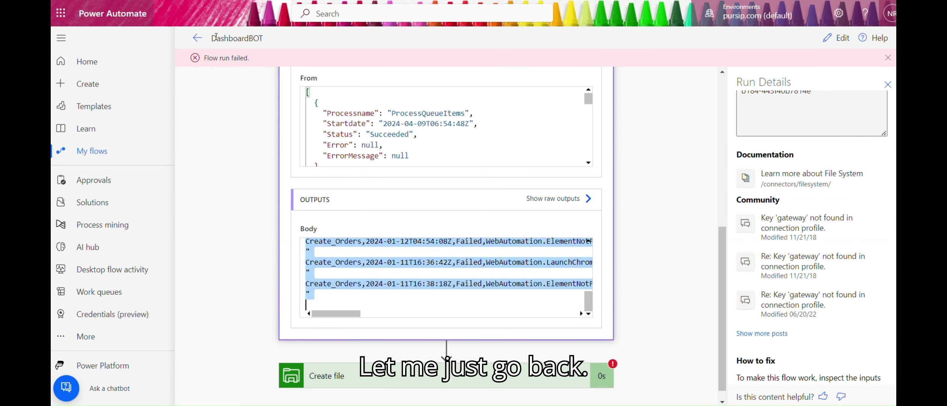
pyautogui.click(197, 38)
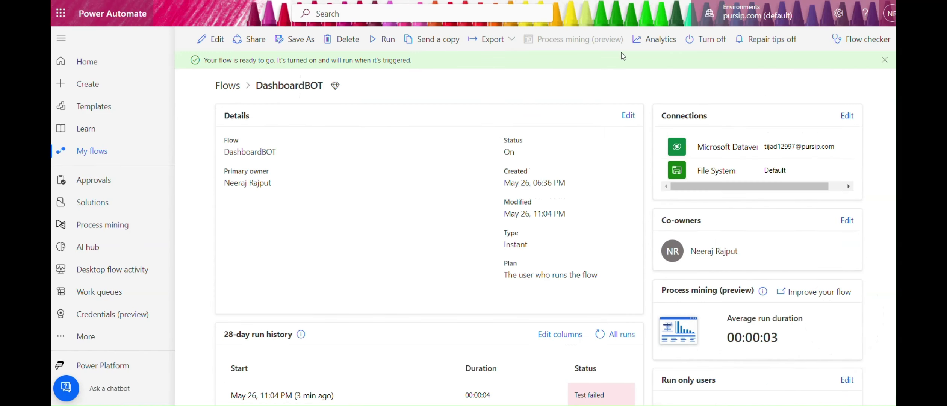
pyautogui.click(213, 41)
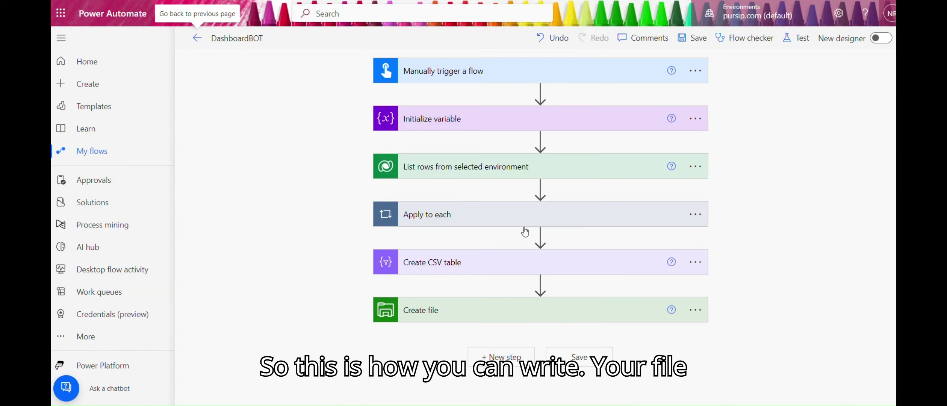
pyautogui.click(505, 308)
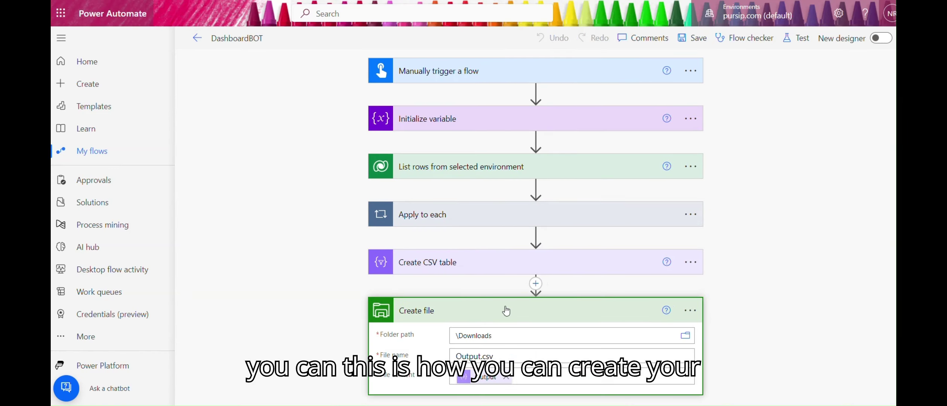
pyautogui.scroll(-1, 876, 224)
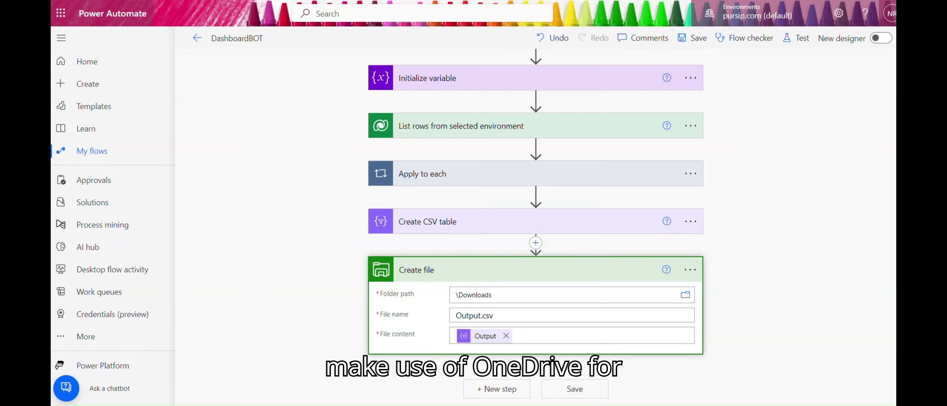
pyautogui.scroll(1, 536, 225)
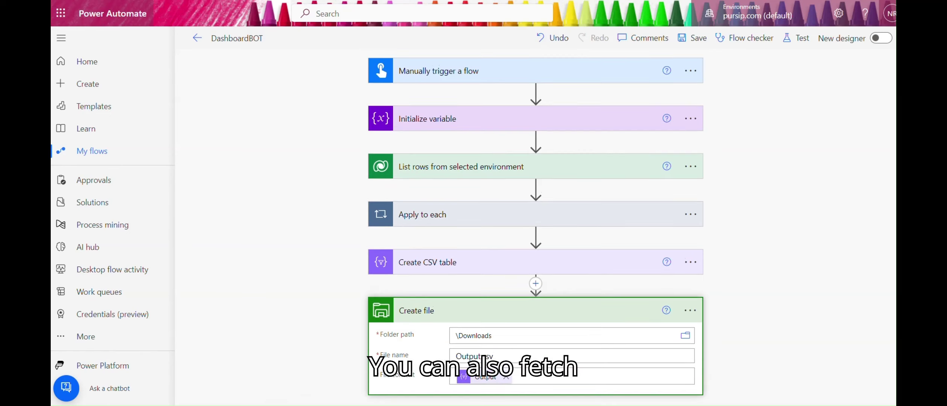
# Step: Expand the List rows from selected environment action and show its advanced options
pyautogui.click(557, 166)
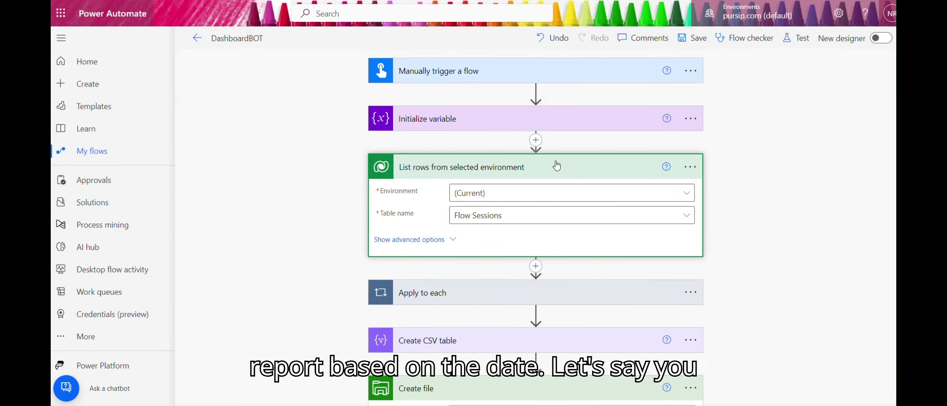
pyautogui.click(450, 240)
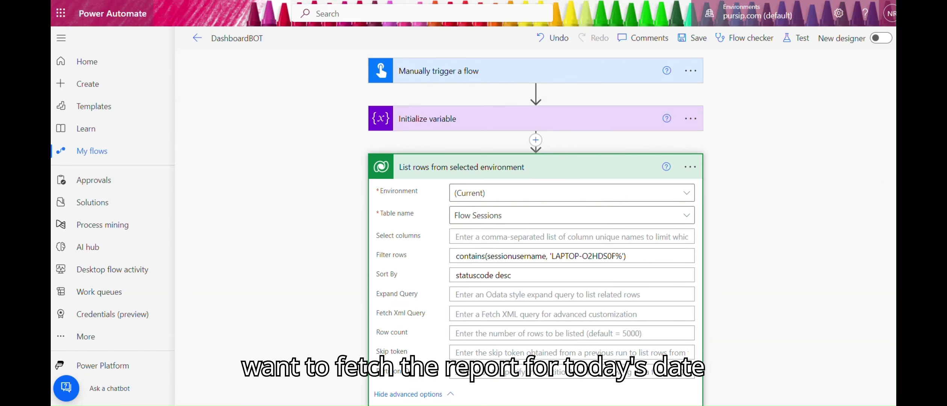
pyautogui.scroll(-2, 535, 225)
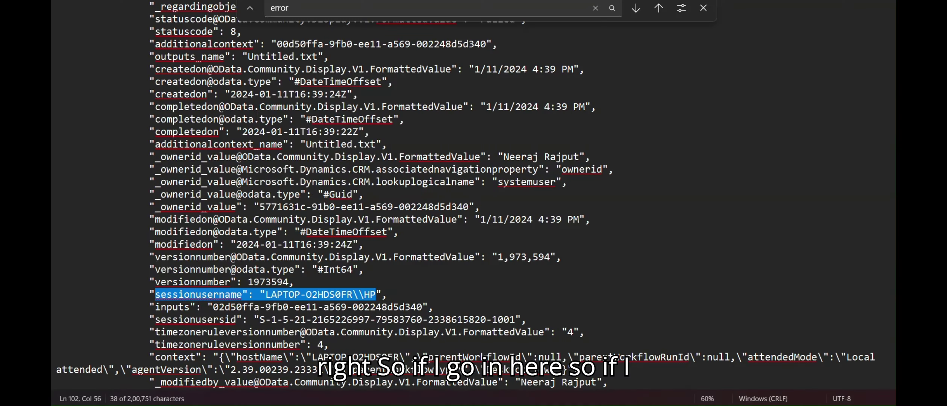
# Step: Switch to the flow session JSON in Notepad and look back through the records for the date field names
pyautogui.click(190, 81)
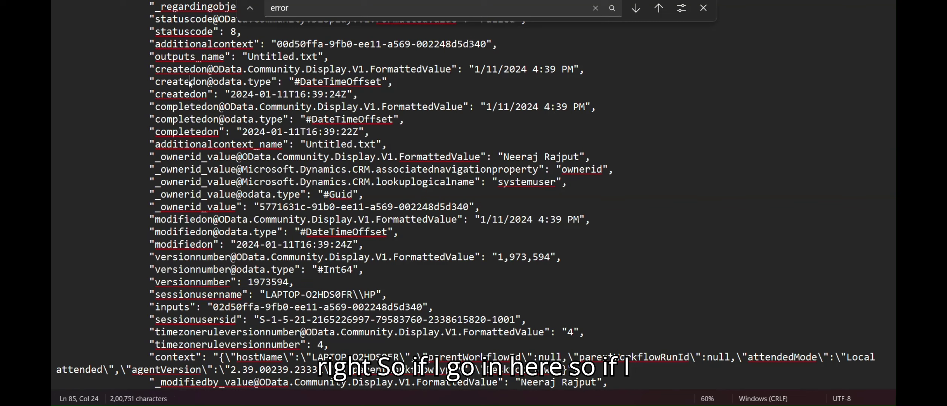
pyautogui.press('Up')
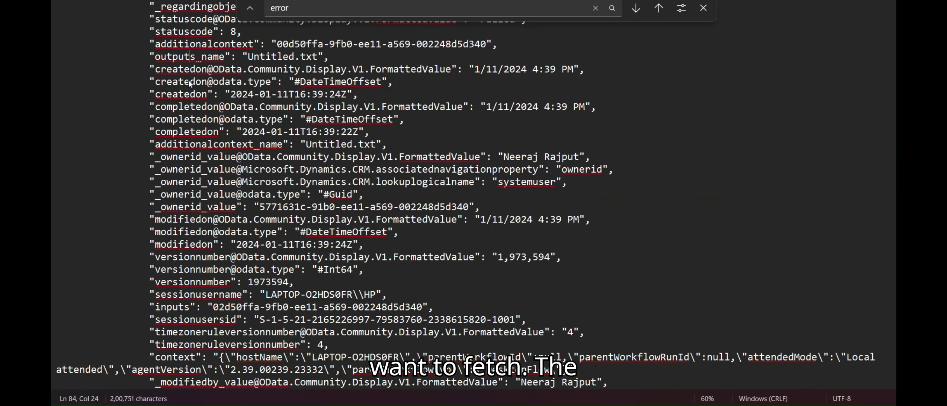
pyautogui.press('Up')
pyautogui.press('Up')
pyautogui.press('Up')
pyautogui.press('Up')
pyautogui.press('Up')
pyautogui.press('Up')
pyautogui.press('Up')
pyautogui.press('Up')
pyautogui.press('Up')
pyautogui.press('Up')
pyautogui.press('Up')
pyautogui.press('Up')
pyautogui.press('Up')
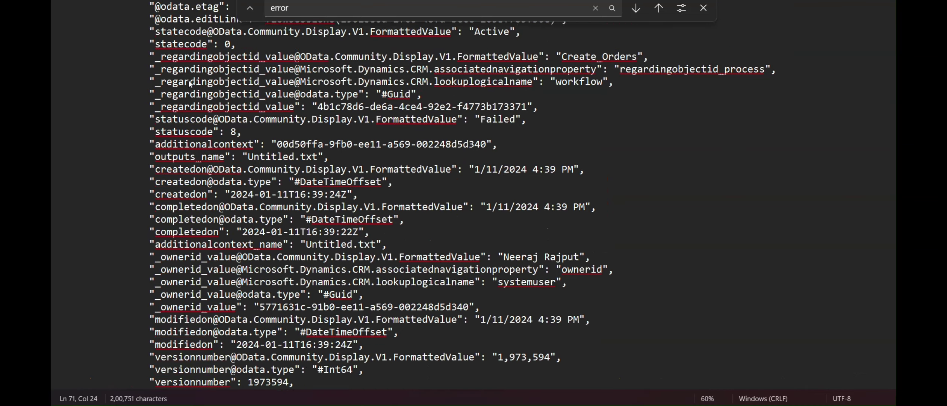
pyautogui.press('Up')
pyautogui.press('Up')
pyautogui.press('Up')
pyautogui.press('Up')
pyautogui.press('Up')
pyautogui.press('Up')
pyautogui.press('Up')
pyautogui.press('Up')
pyautogui.press('Up')
pyautogui.press('Up')
pyautogui.press('Up')
pyautogui.press('Up')
pyautogui.press('Up')
pyautogui.press('Up')
pyautogui.press('Up')
pyautogui.press('Up')
pyautogui.press('Up')
pyautogui.press('Up')
pyautogui.press('Up')
pyautogui.press('Up')
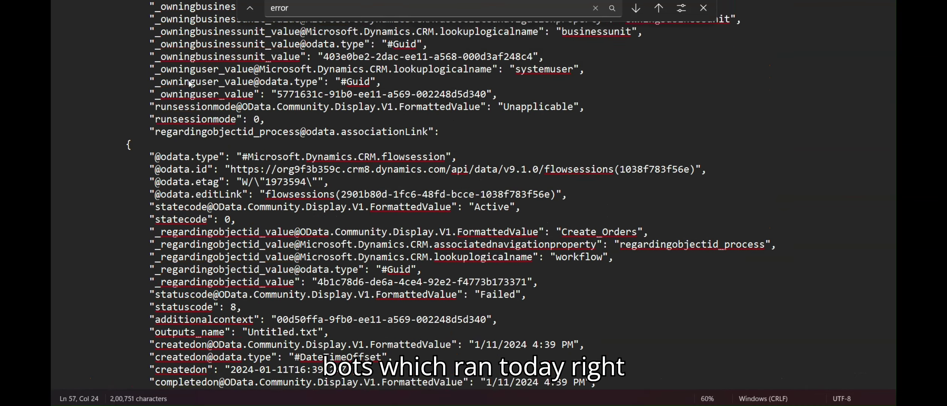
pyautogui.scroll(6, 189, 83)
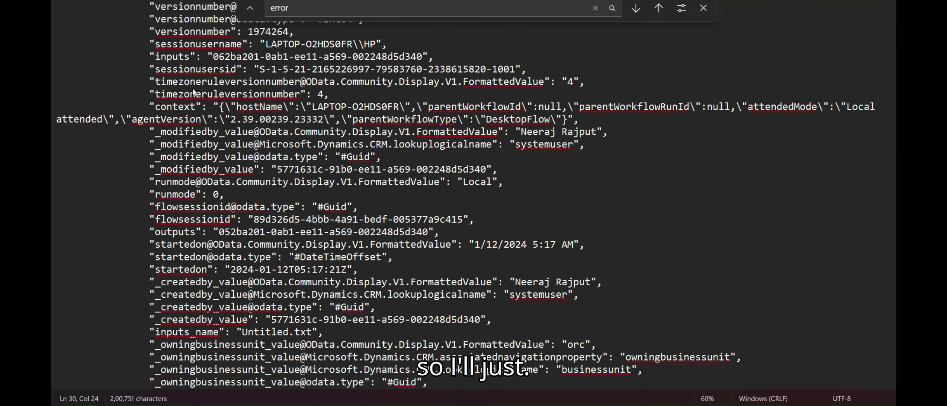
# Step: Search the JSON for "STart" and copy the field name startedon
pyautogui.click(214, 162)
pyautogui.hotkey('ctrl', 'f')
pyautogui.write('STart')
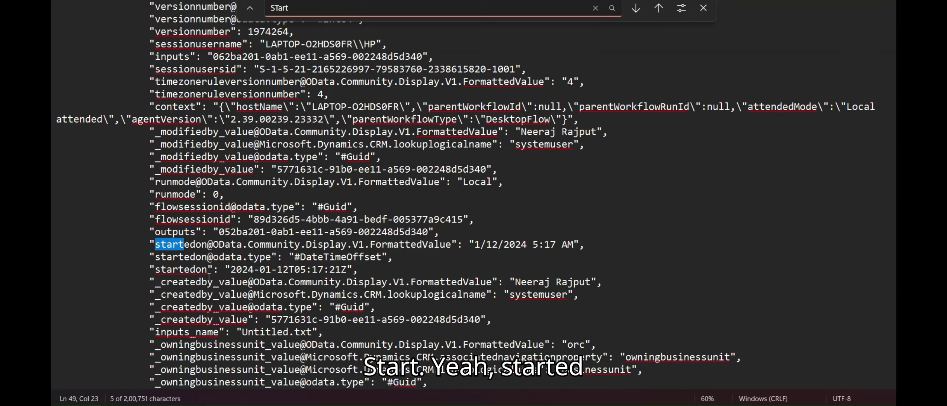
pyautogui.moveTo(208, 269); pyautogui.dragTo(156, 271)
pyautogui.hotkey('ctrl', 'c')
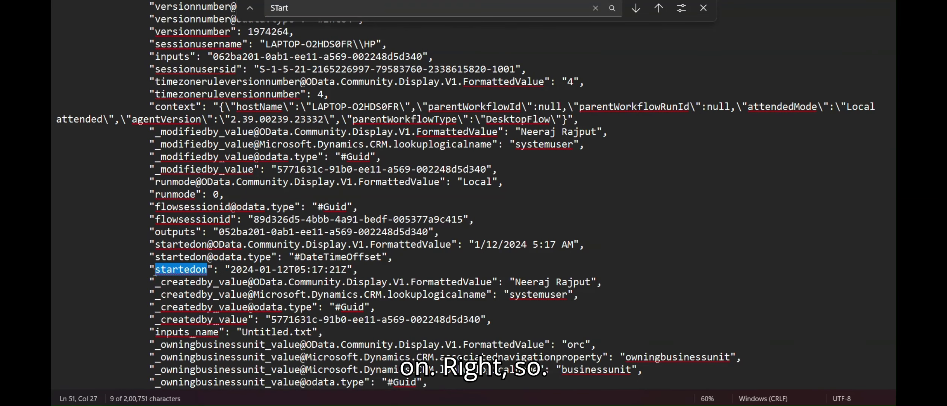
# Step: Switch to Power Automate and replace the Filter rows query with startedon eq followed by the expression utcNow()
pyautogui.click(558, 405)
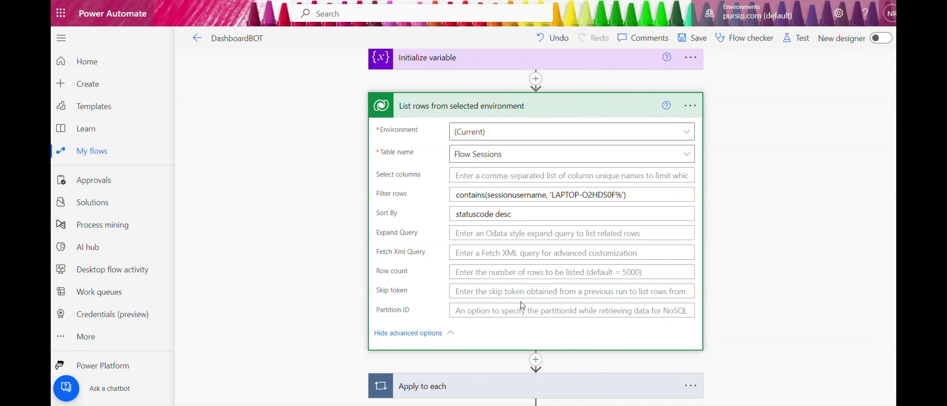
pyautogui.click(531, 194)
pyautogui.hotkey('ctrl', 'a')
pyautogui.hotkey('ctrl', 'v')
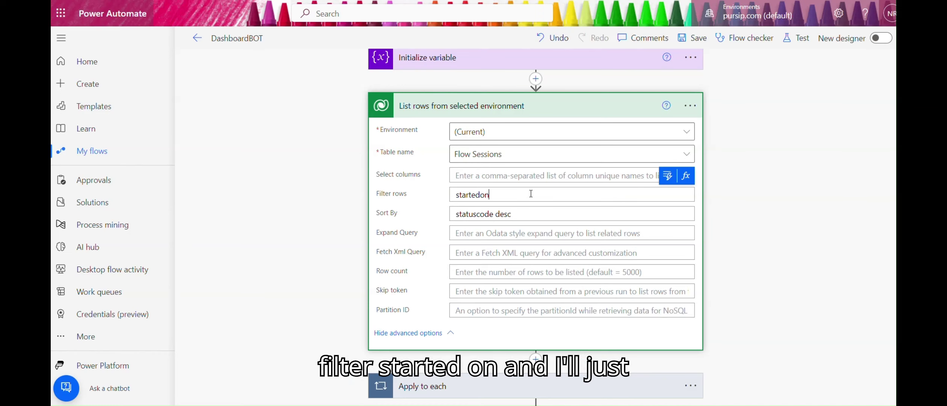
pyautogui.write('eq')
pyautogui.click(668, 176)
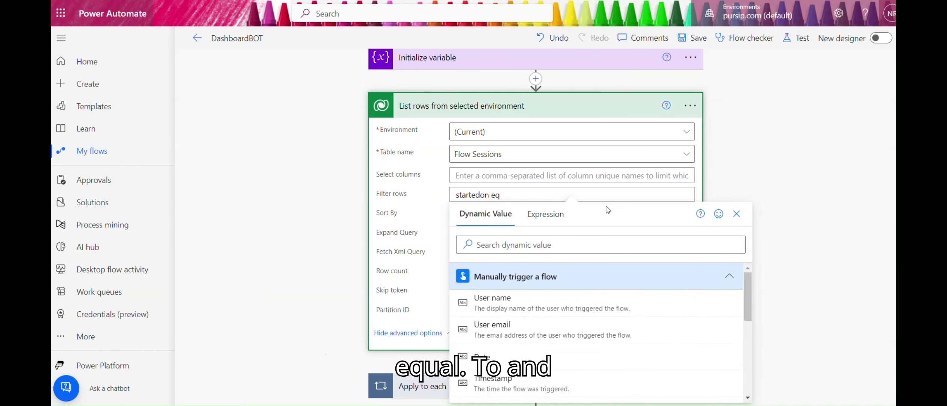
pyautogui.click(563, 222)
pyautogui.write('utc')
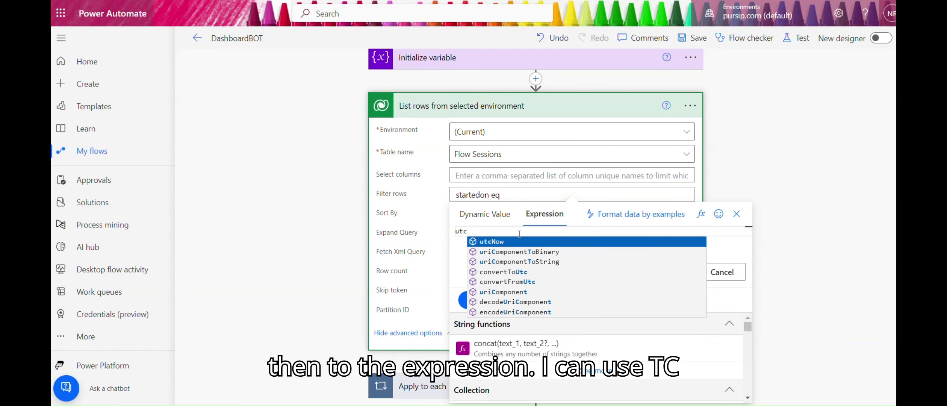
pyautogui.press('Return')
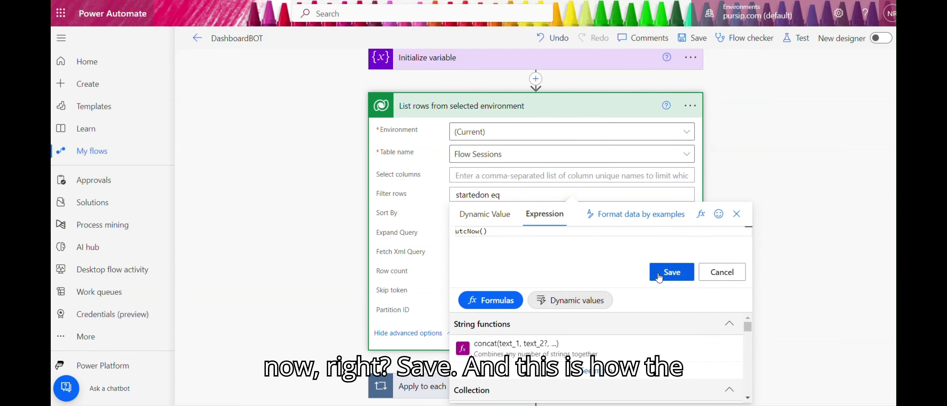
pyautogui.click(671, 272)
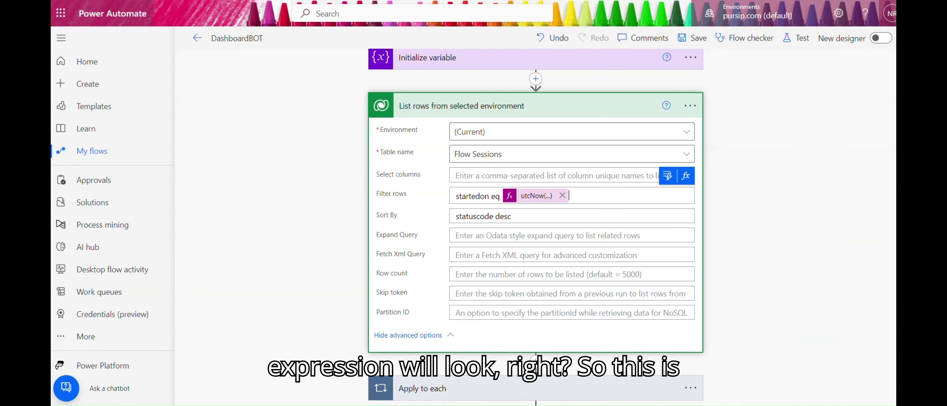
pyautogui.scroll(-1, 639, 191)
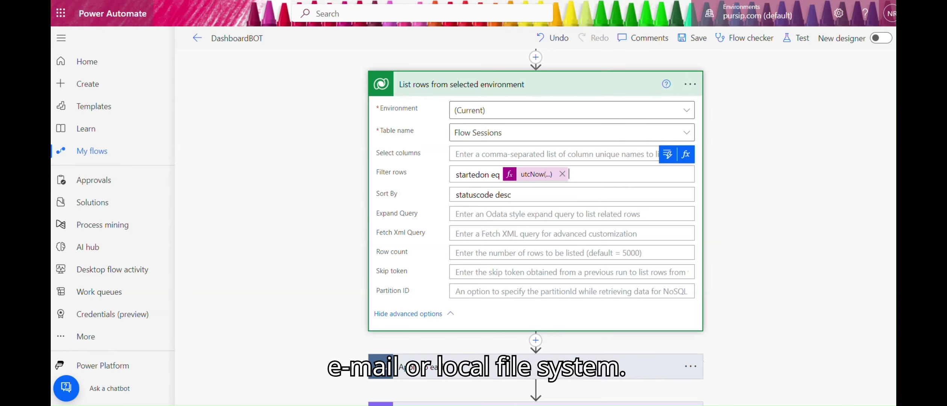
pyautogui.scroll(-5, 536, 226)
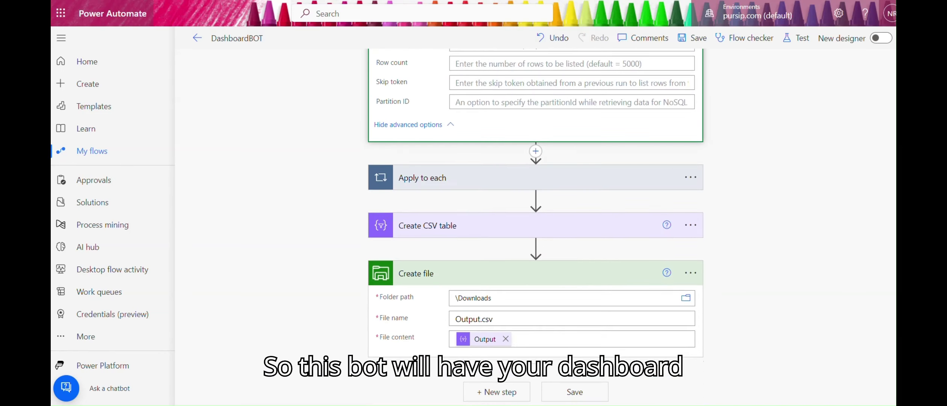